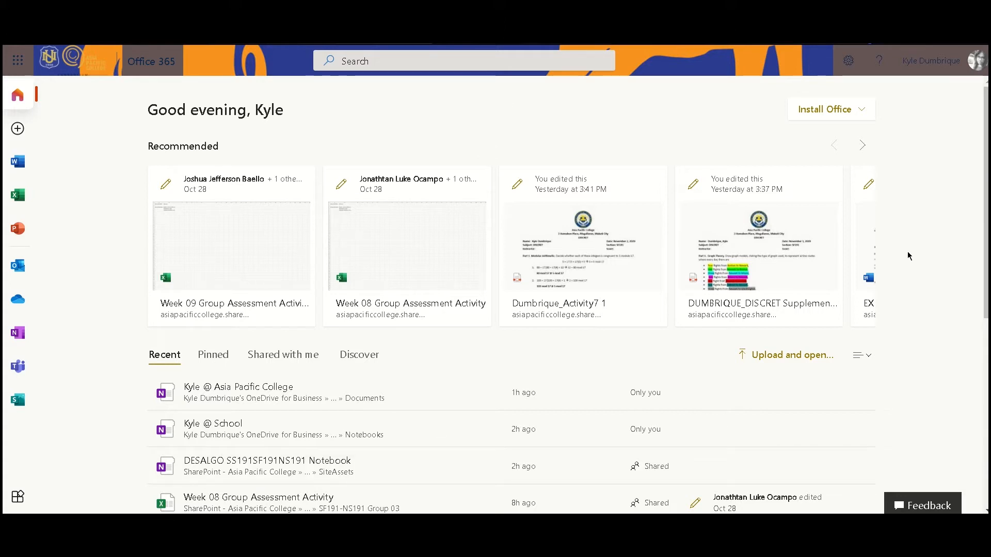
Step: Open OneNote from the Office 365 home page and open the most recently used notebook
{"action": "left_click", "coordinate": [11, 333]}
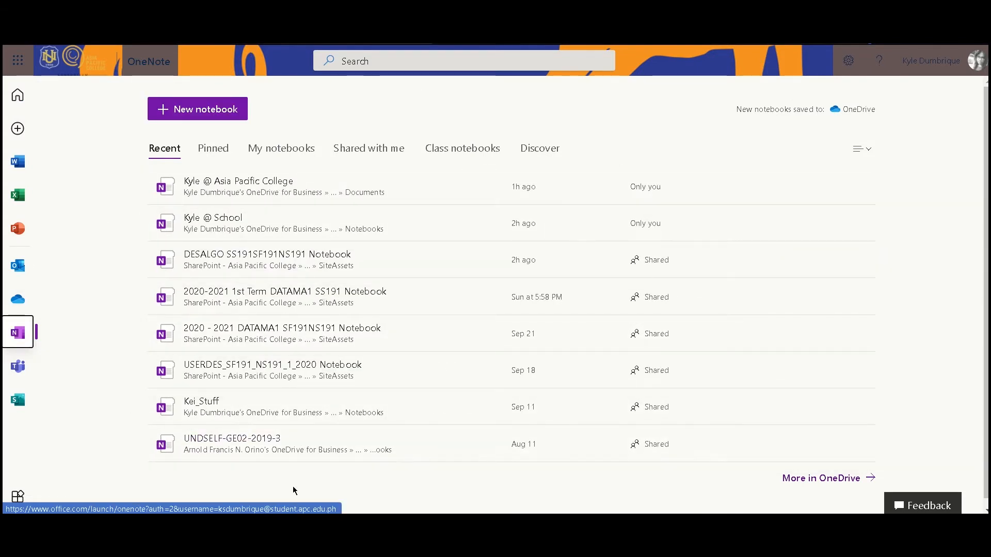
{"action": "left_click", "coordinate": [163, 190]}
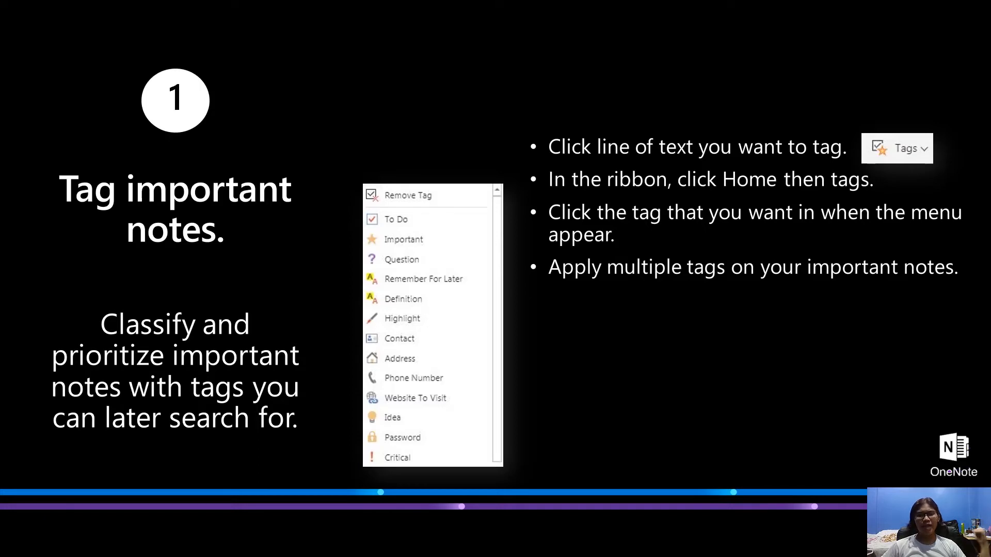
{"action": "key", "text": "Right"}
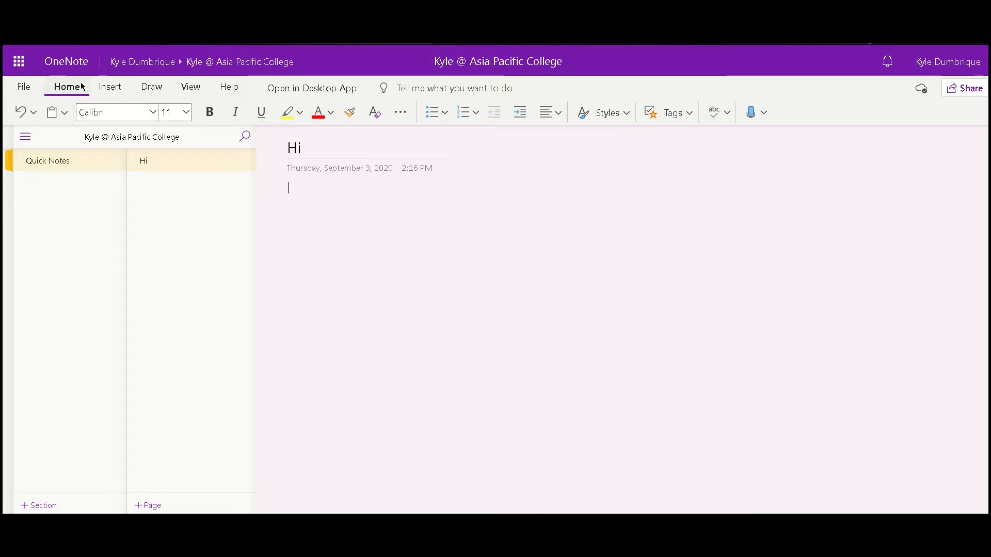
Step: Create a checklist on the Hi page with the To Do-tagged items "Gretat" and "List", and end the list
{"action": "left_click", "coordinate": [675, 115]}
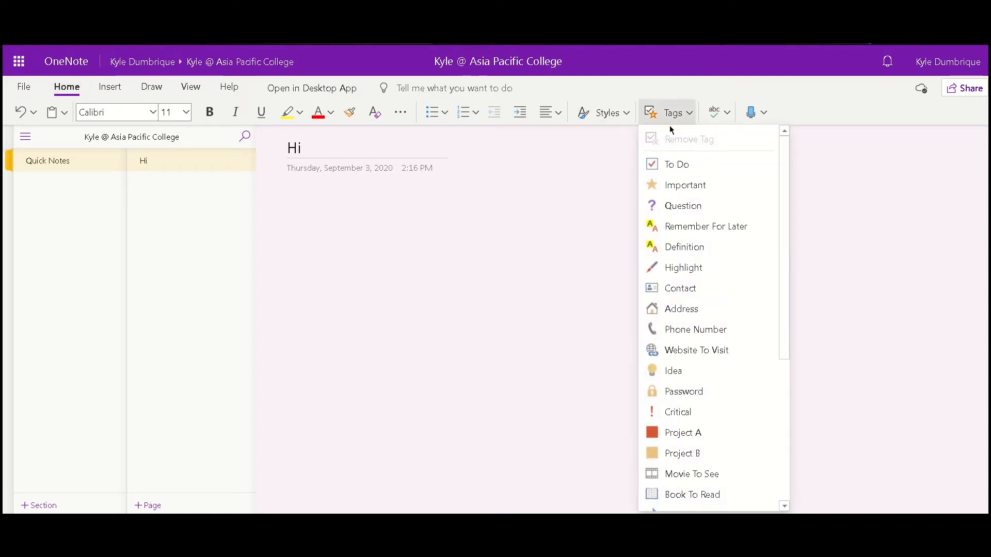
{"action": "left_click", "coordinate": [687, 173]}
{"action": "type", "text": "Gretat"}
{"action": "key", "text": "Return"}
{"action": "type", "text": "List"}
{"action": "key", "text": "Return"}
{"action": "key", "text": "BackSpace"}
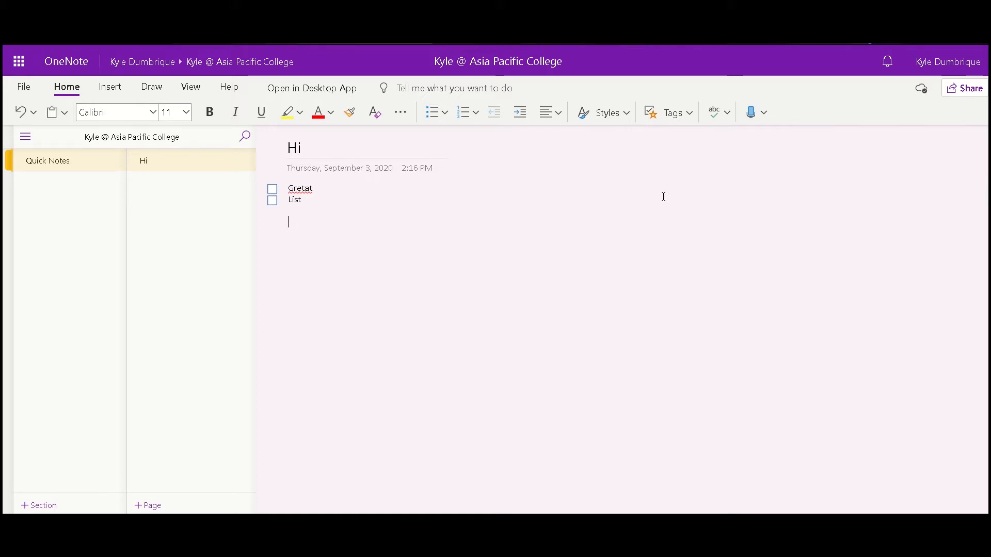
Step: Add another To Do-tagged line reading "Just use shortcuts" below the list and end the tagged lines
{"action": "key", "text": "ctrl+1"}
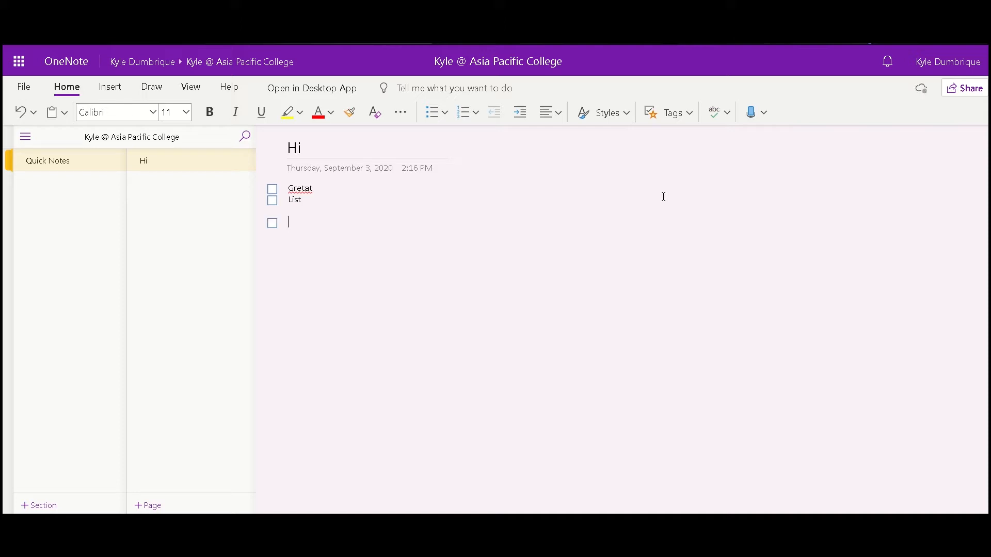
{"action": "type", "text": "Just use shortcuts"}
{"action": "key", "text": "Return"}
{"action": "key", "text": "Return"}
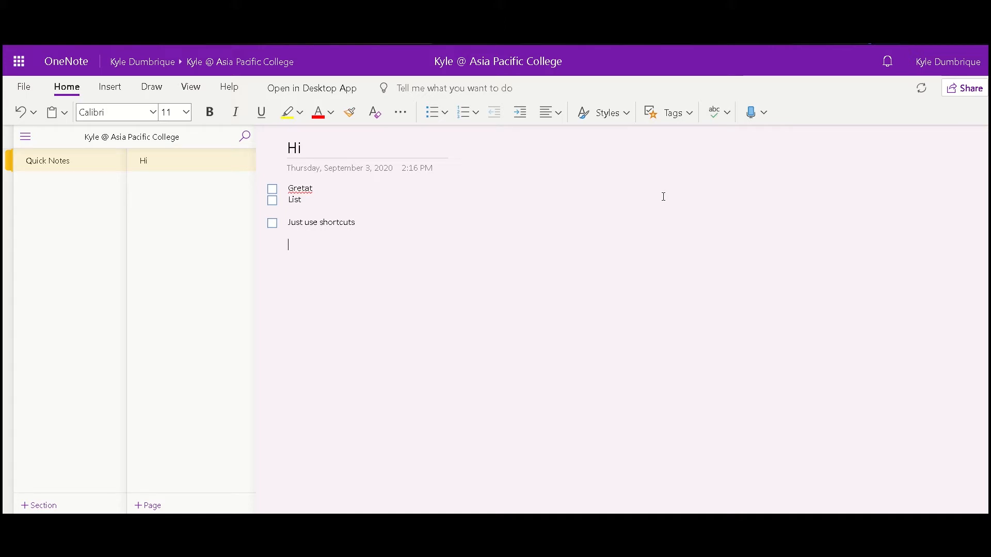
Step: Write "hi" on the line below the checklist and apply the Highlight tag to it
{"action": "type", "text": "hi"}
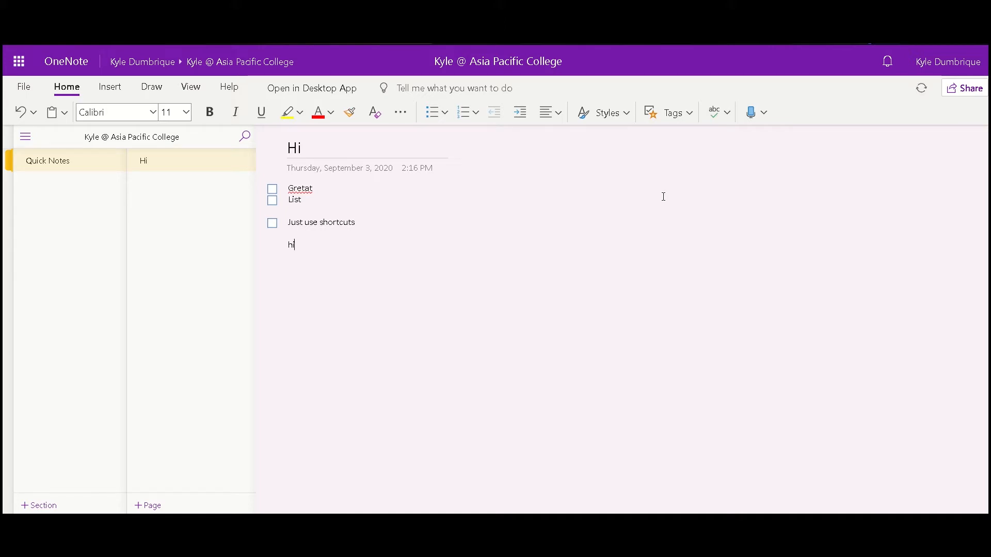
{"action": "double_click", "coordinate": [291, 246]}
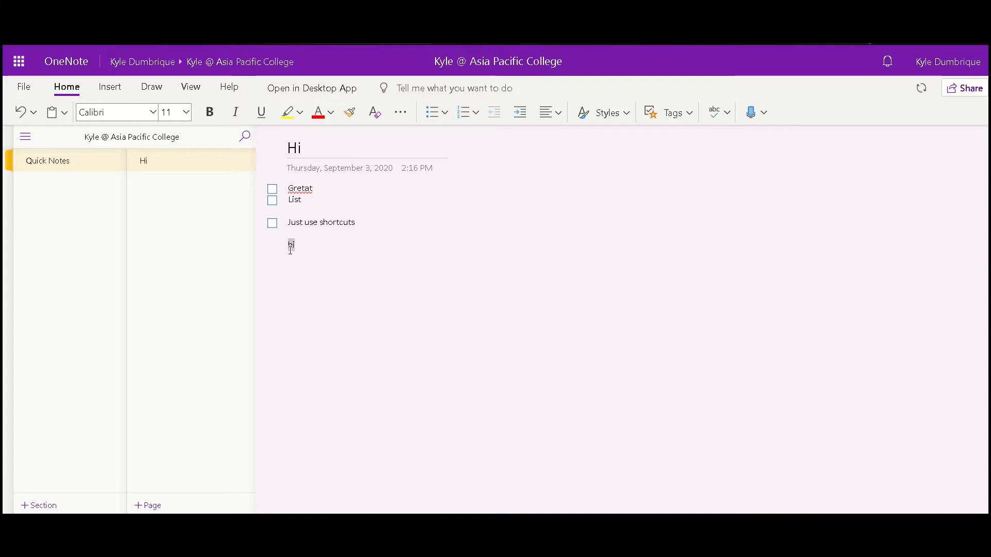
{"action": "left_click", "coordinate": [665, 114]}
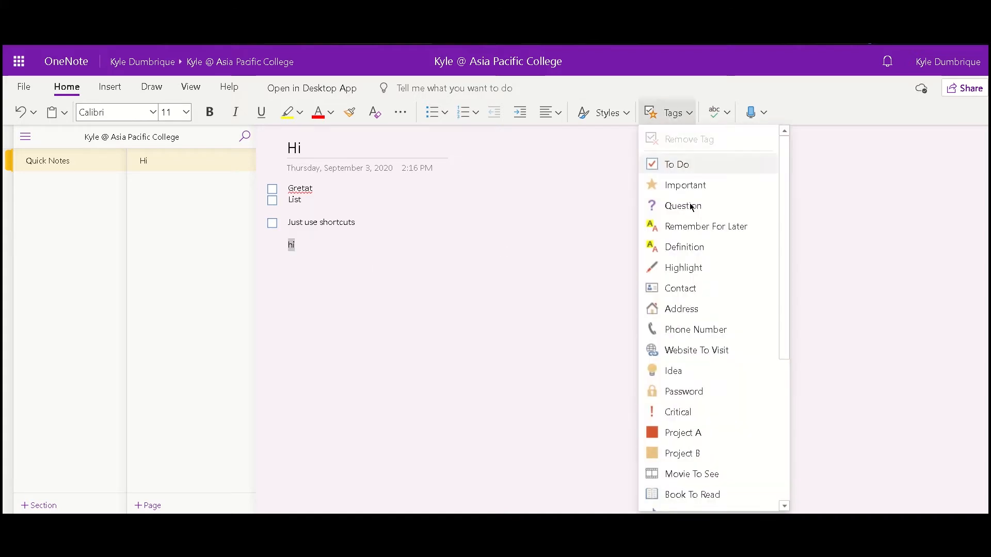
{"action": "left_click", "coordinate": [686, 270]}
{"action": "left_click", "coordinate": [332, 251]}
Step: Write "hi" on a new line below the Highlight-tagged one and apply the Important tag to it
{"action": "key", "text": "Return"}
{"action": "type", "text": "hi"}
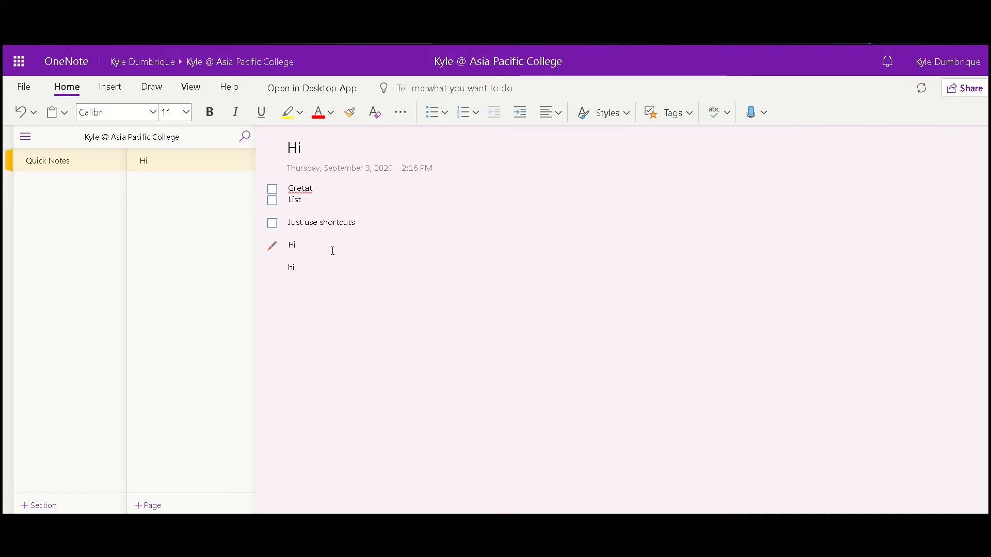
{"action": "double_click", "coordinate": [291, 267]}
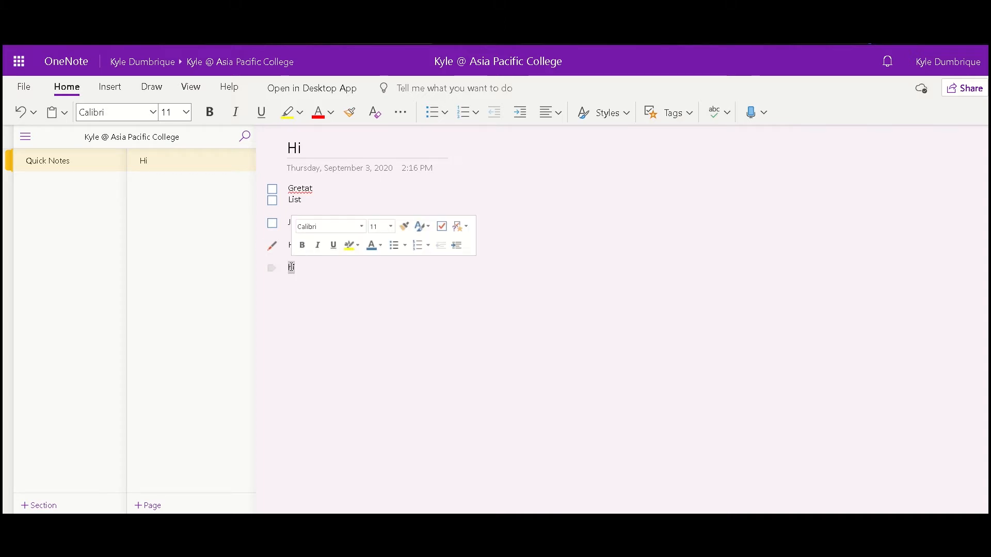
{"action": "key", "text": "ctrl+2"}
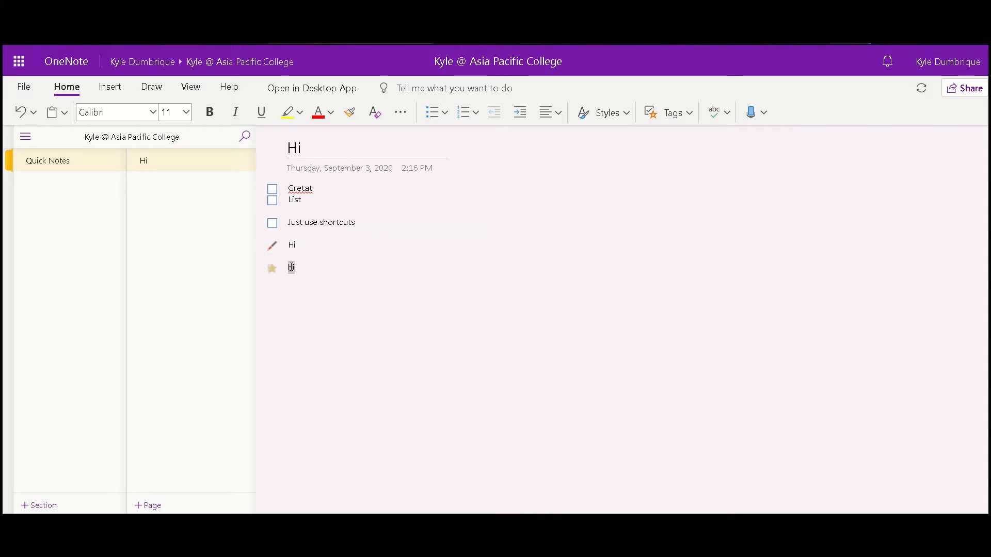
Step: Generate placeholder text below the tagged lines with the formula =rand(2,2)
{"action": "left_click", "coordinate": [346, 326]}
{"action": "type", "text": "=ra"}
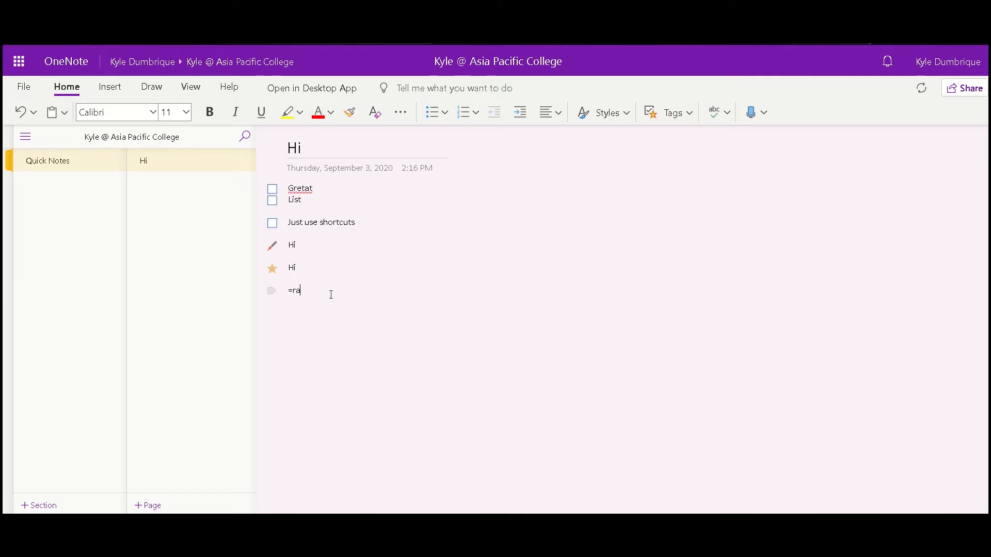
{"action": "type", "text": "nd(2,2)"}
{"action": "key", "text": "Return"}
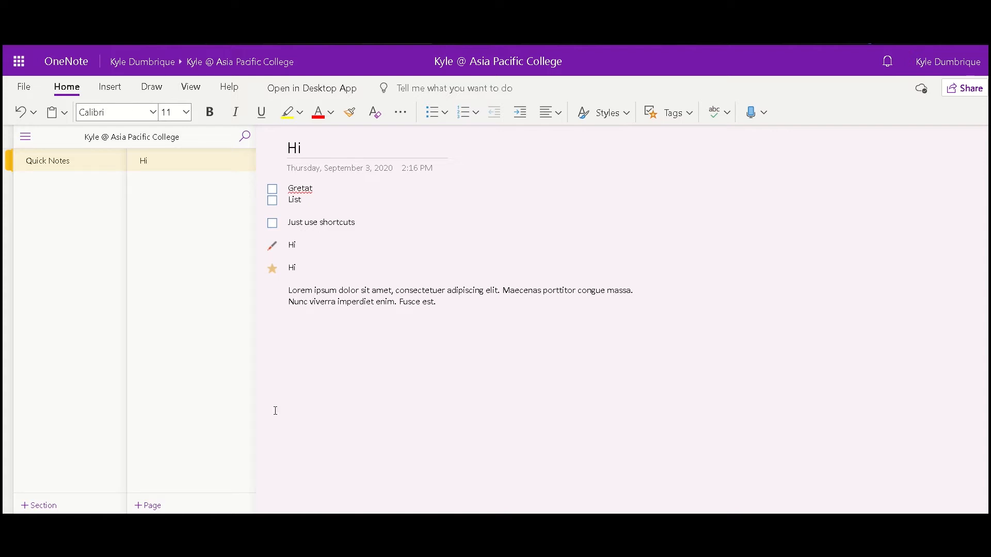
Step: Indent the first line of the Lorem ipsum paragraph and remove the indent, doing both twice
{"action": "key", "text": "Tab"}
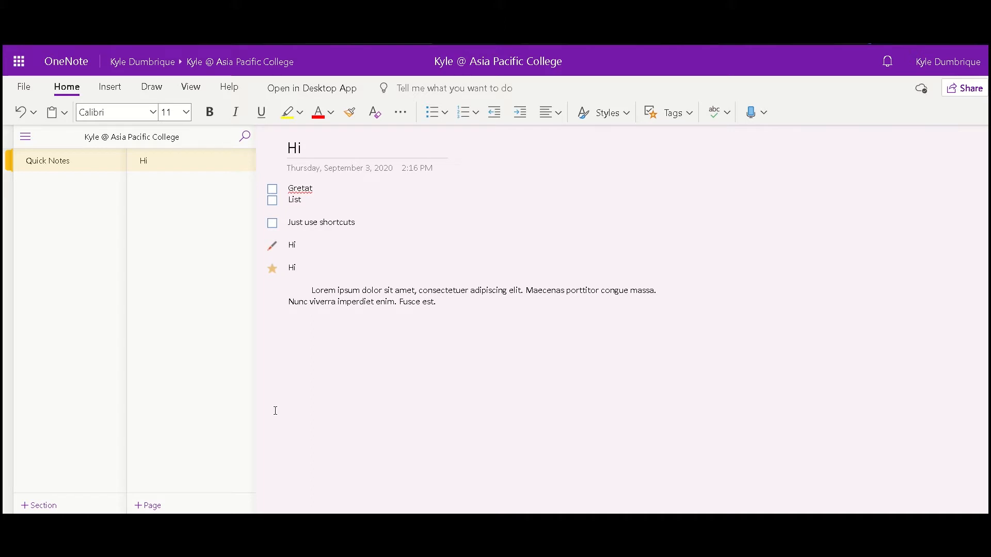
{"action": "key", "text": "shift+Tab"}
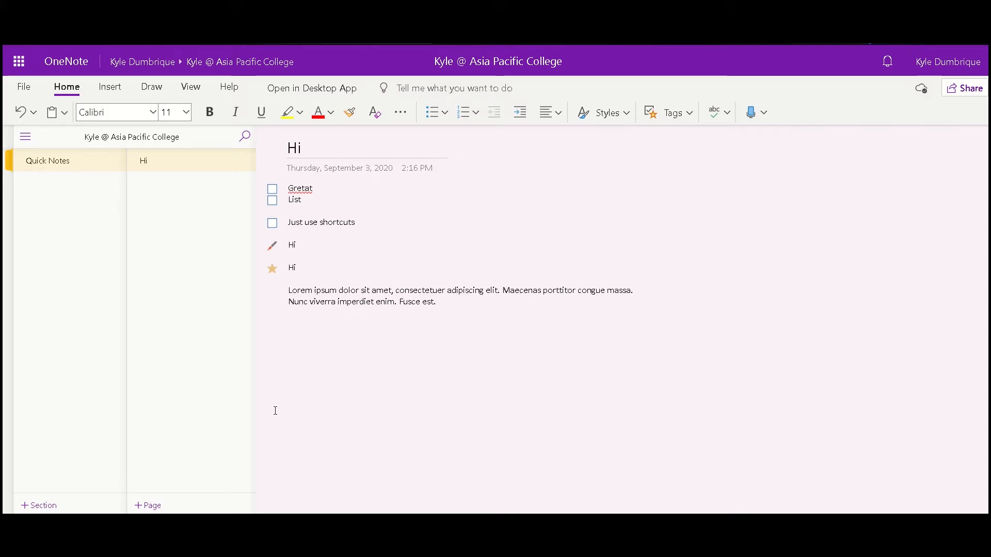
{"action": "key", "text": "Tab"}
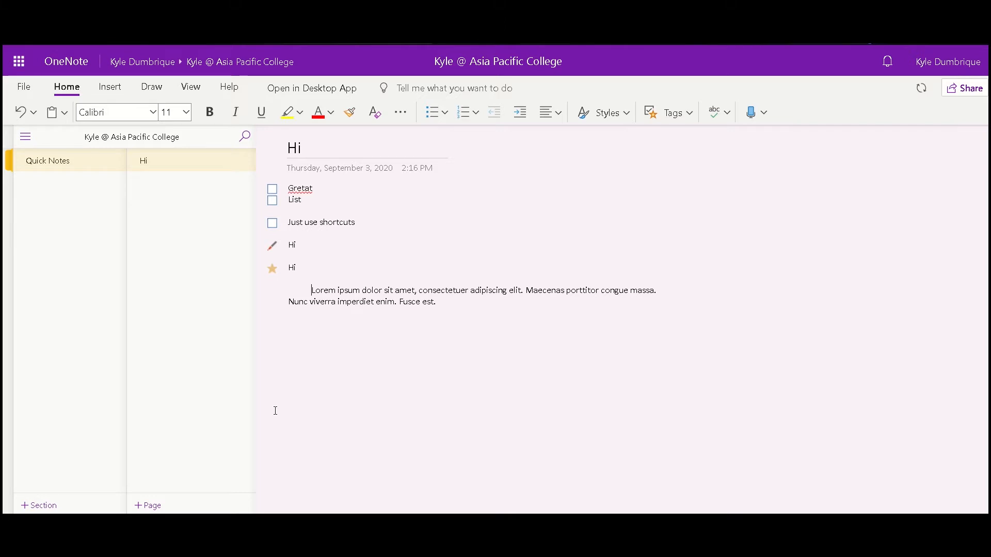
{"action": "key", "text": "shift+Tab"}
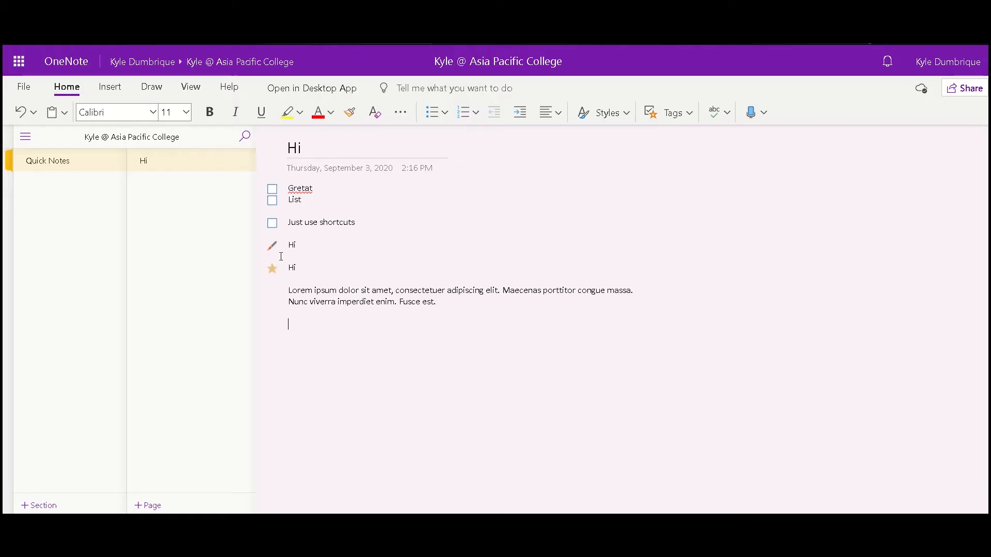
Step: Record a short audio clip into the page below the Lorem ipsum paragraph
{"action": "left_click", "coordinate": [119, 93]}
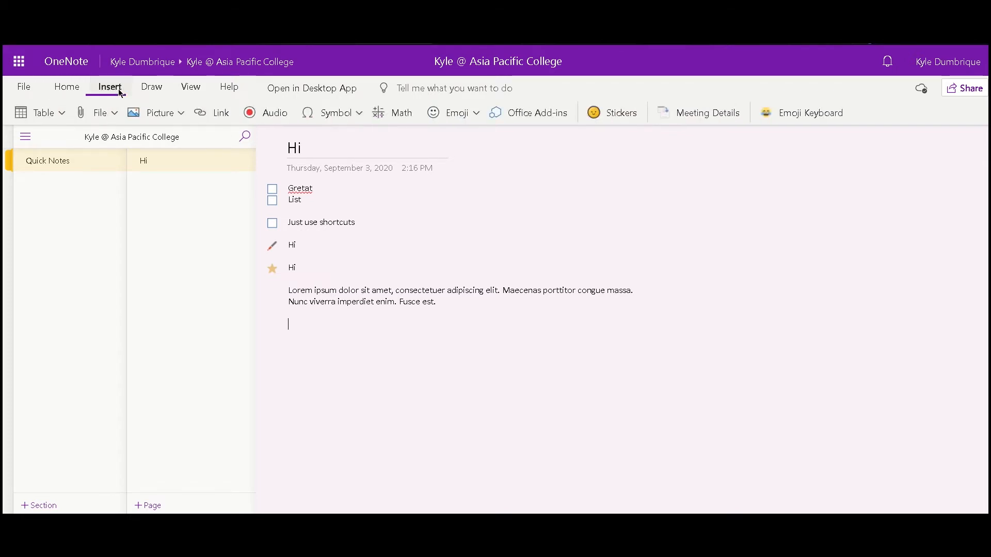
{"action": "left_click", "coordinate": [277, 118]}
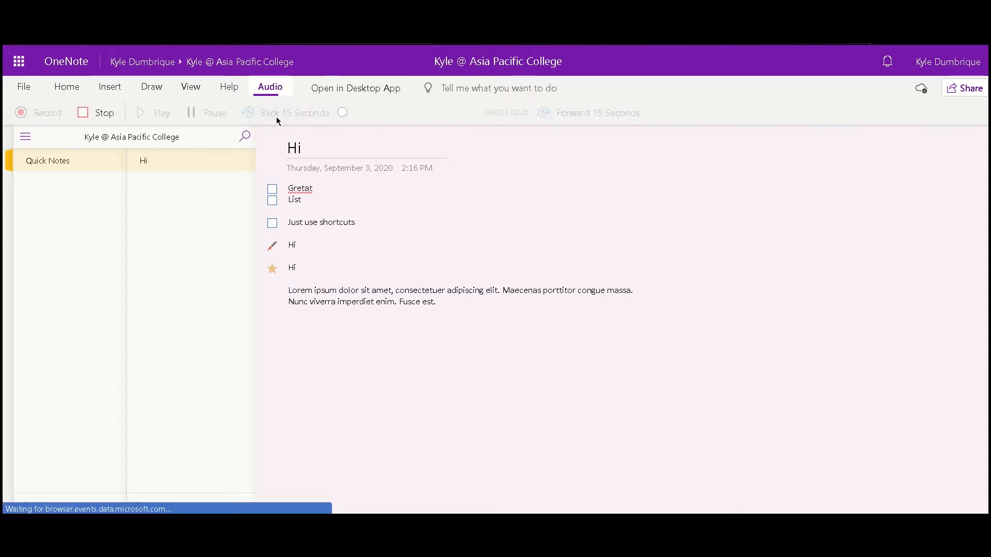
{"action": "left_click", "coordinate": [100, 114]}
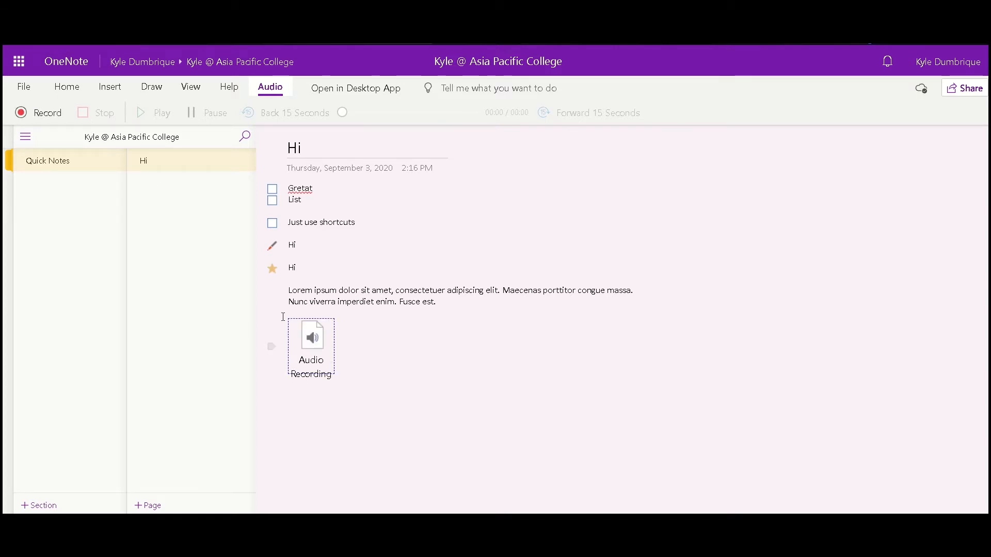
Step: Play back the audio recording embedded on the page and deselect it
{"action": "left_click", "coordinate": [317, 342]}
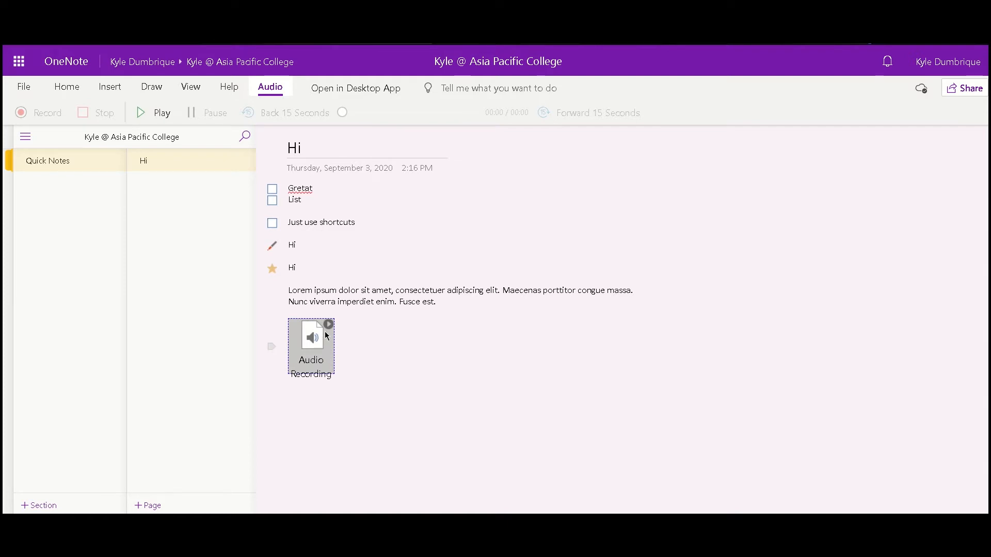
{"action": "left_click", "coordinate": [329, 330]}
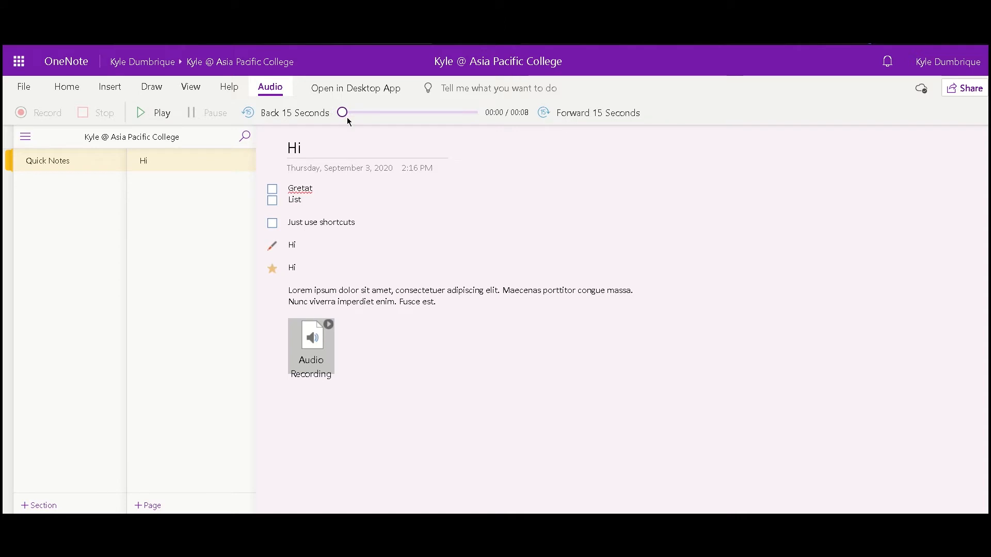
{"action": "left_click", "coordinate": [170, 117]}
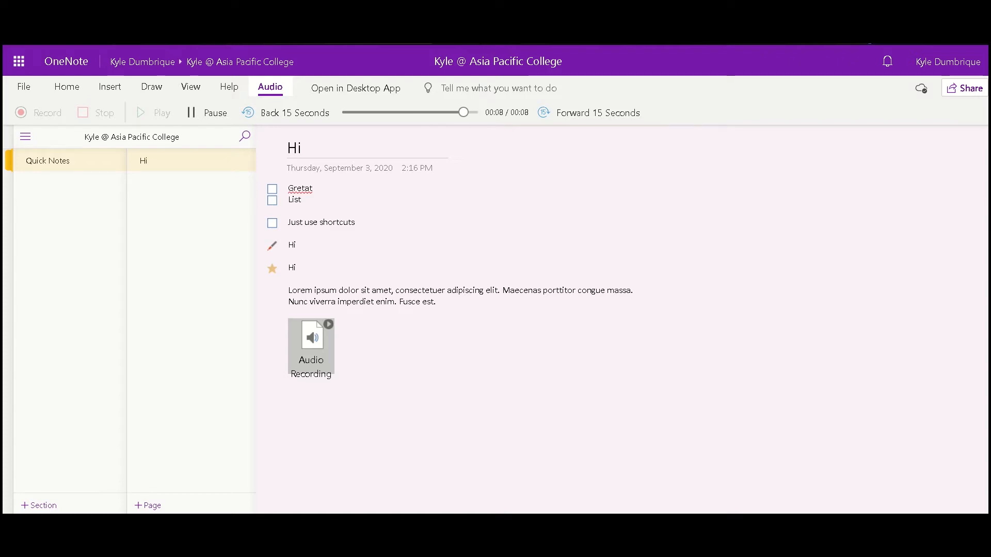
{"action": "left_click", "coordinate": [401, 371]}
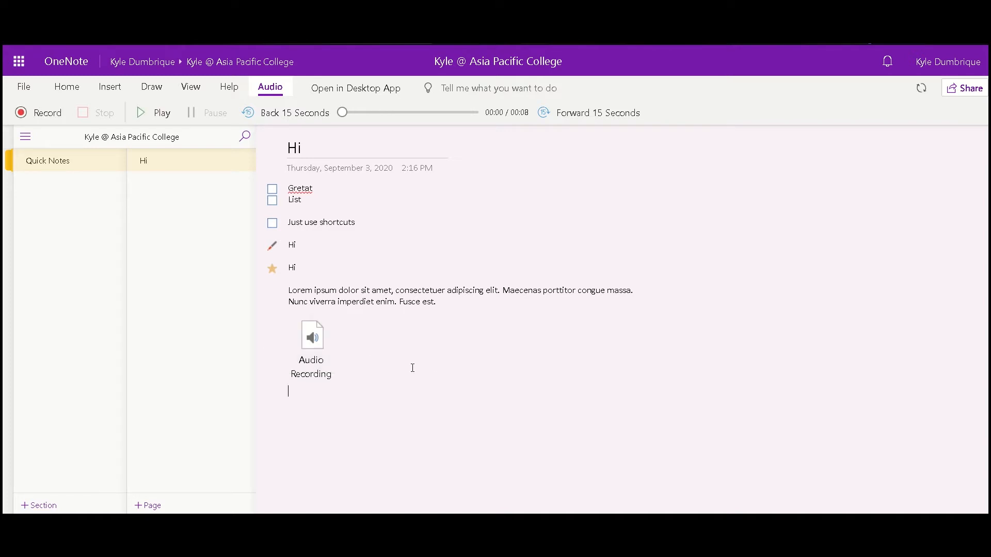
Step: Dictate the sentence "Type this text in there you go" below the audio recording
{"action": "left_click", "coordinate": [69, 88]}
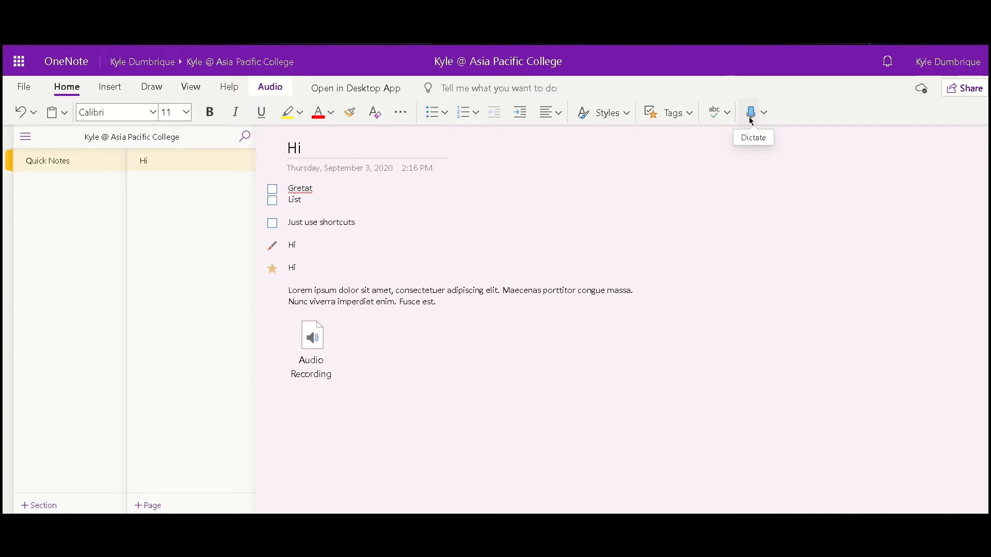
{"action": "left_click", "coordinate": [751, 121]}
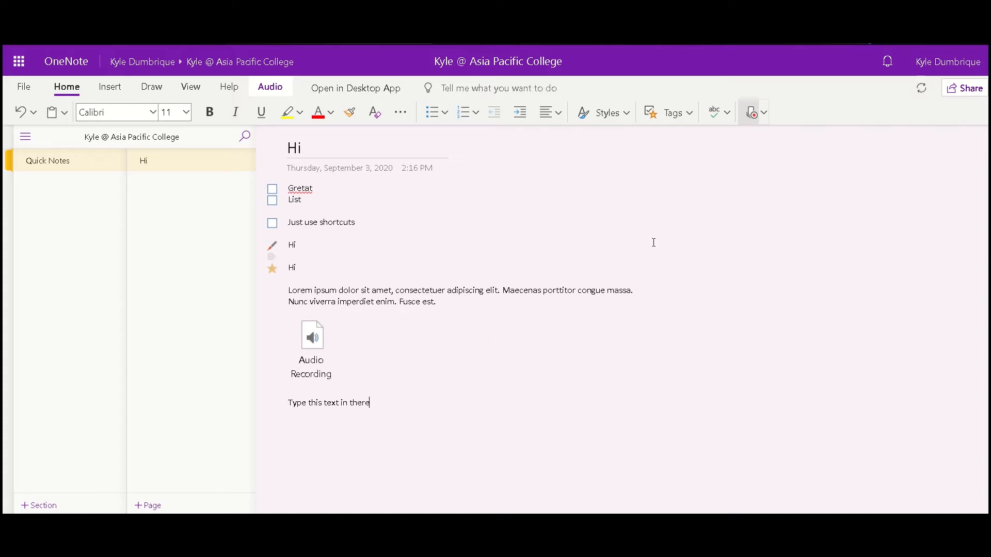
{"action": "left_click", "coordinate": [751, 113]}
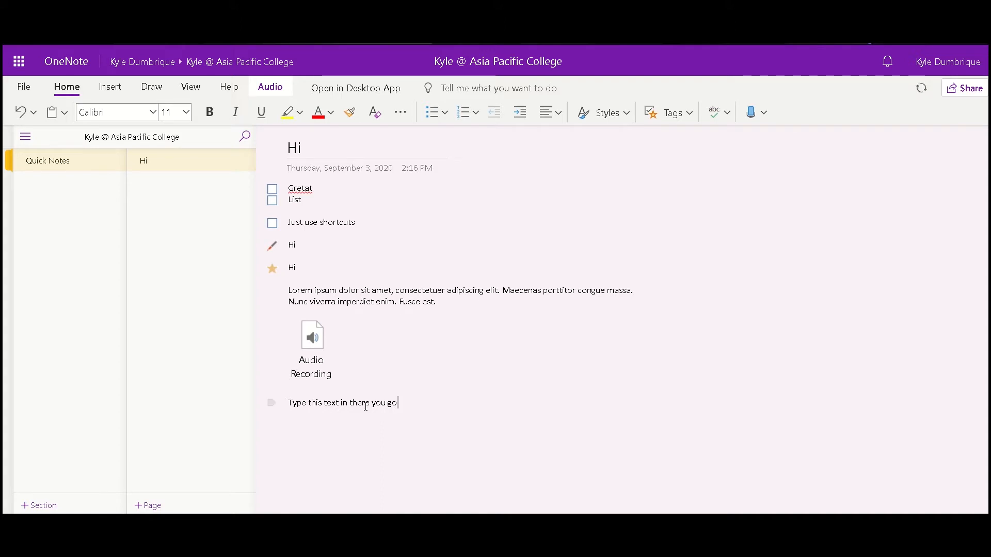
{"action": "left_click_drag", "start_coordinate": [416, 404], "coordinate": [272, 405]}
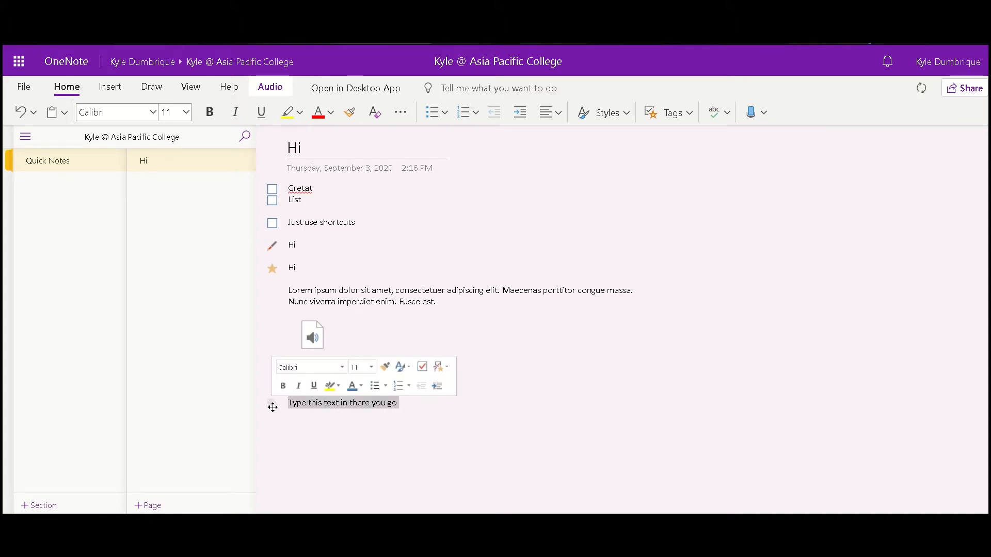
Step: Write "Click for reference" below the dictated sentence with the word "reference" linked to facebook.com, and open the link
{"action": "left_click", "coordinate": [470, 416]}
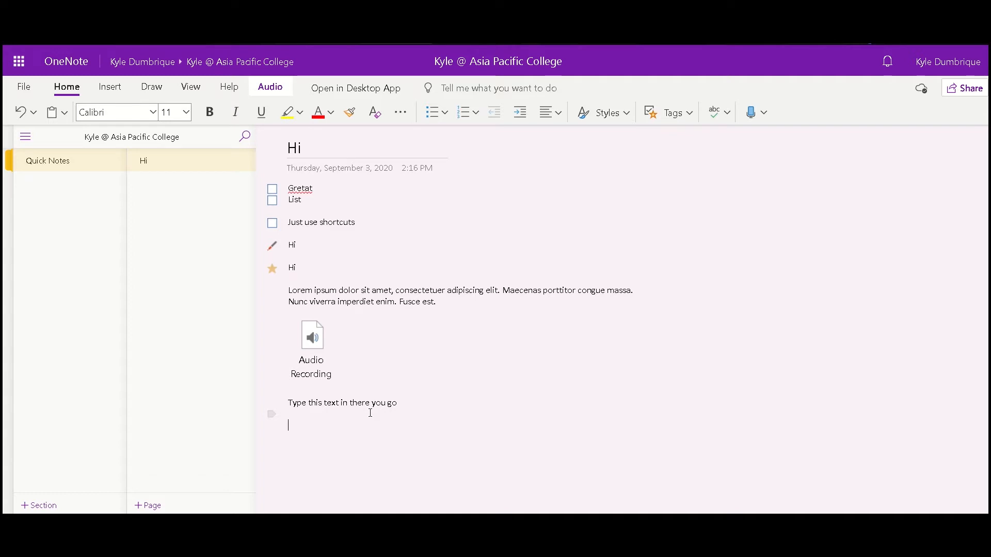
{"action": "type", "text": "Click for reference"}
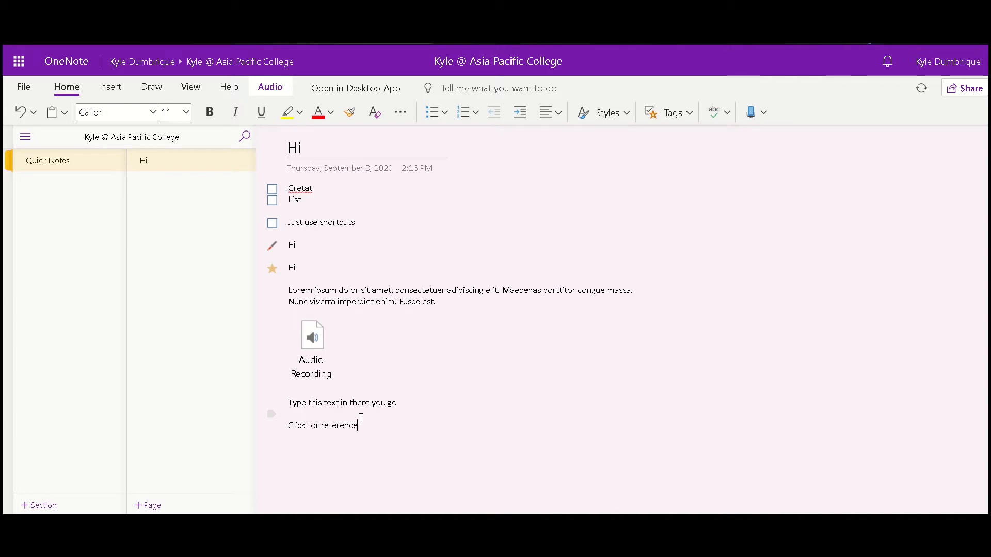
{"action": "double_click", "coordinate": [345, 425]}
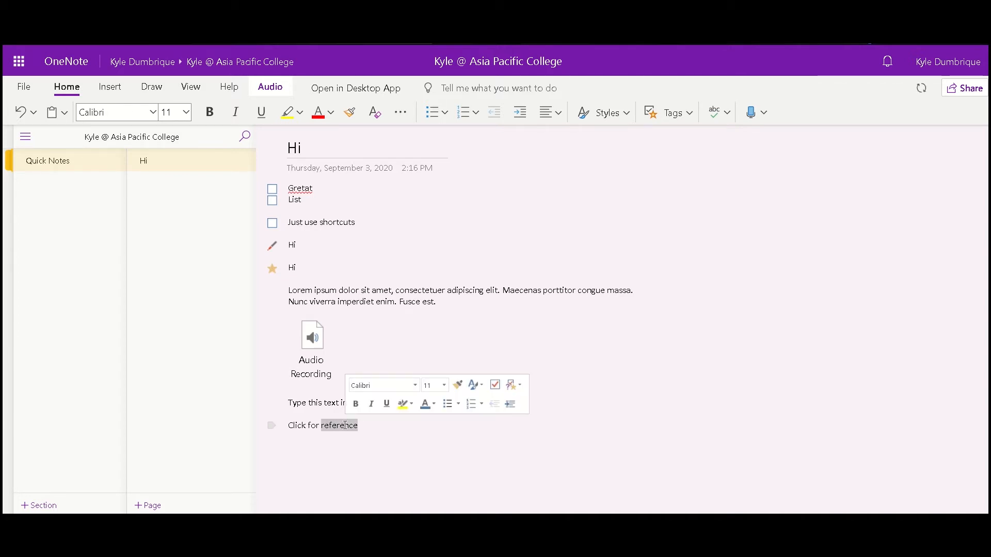
{"action": "left_click", "coordinate": [117, 90]}
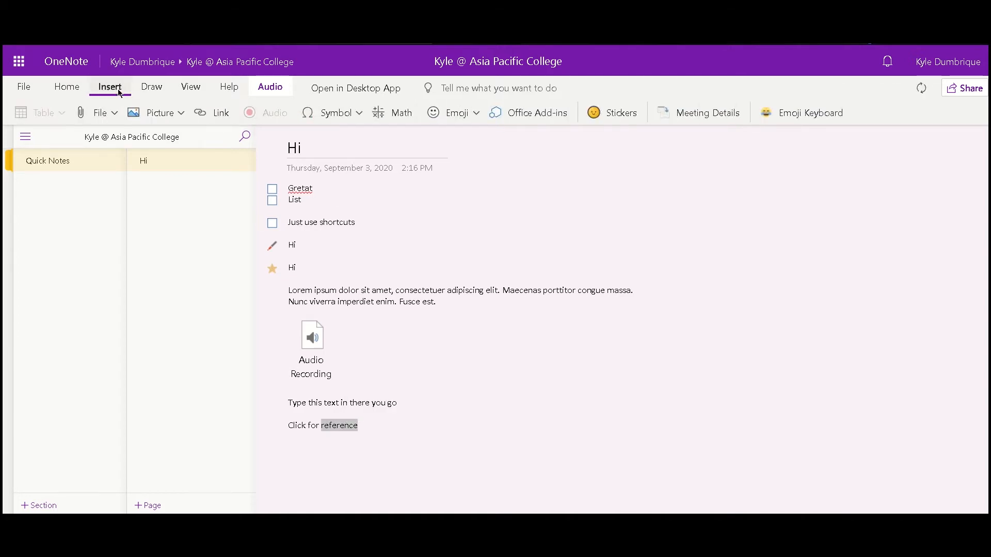
{"action": "left_click", "coordinate": [206, 116]}
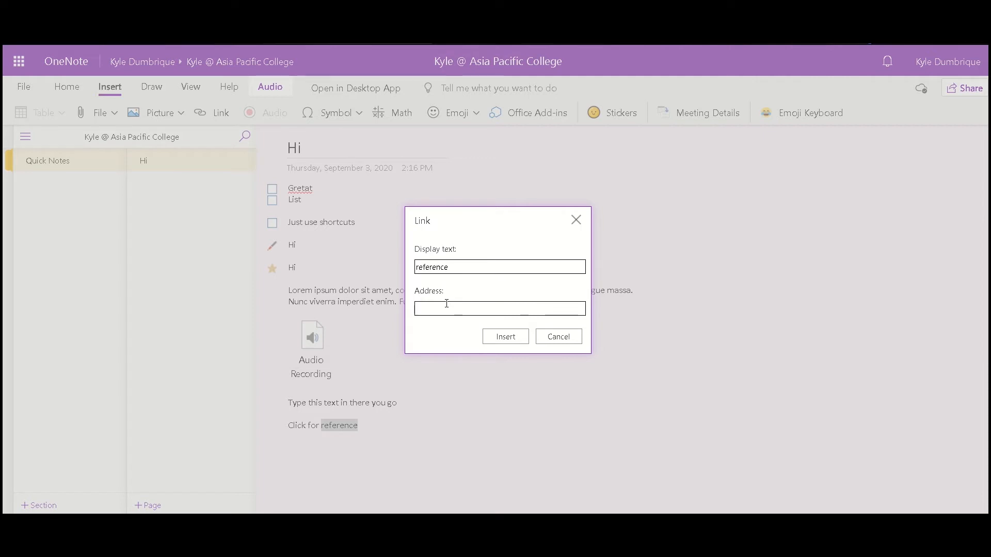
{"action": "type", "text": "facebook.com"}
{"action": "key", "text": "Return"}
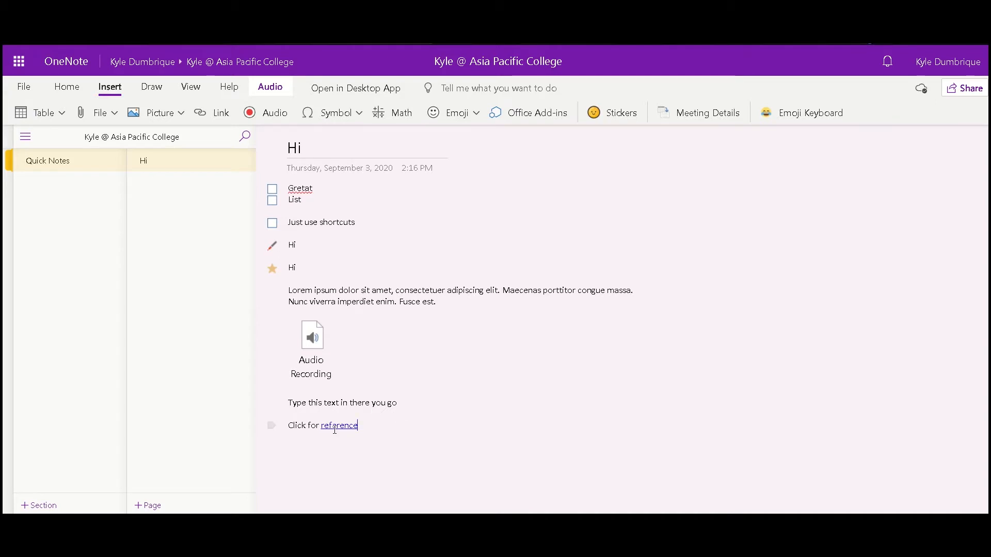
{"action": "left_click", "coordinate": [335, 427]}
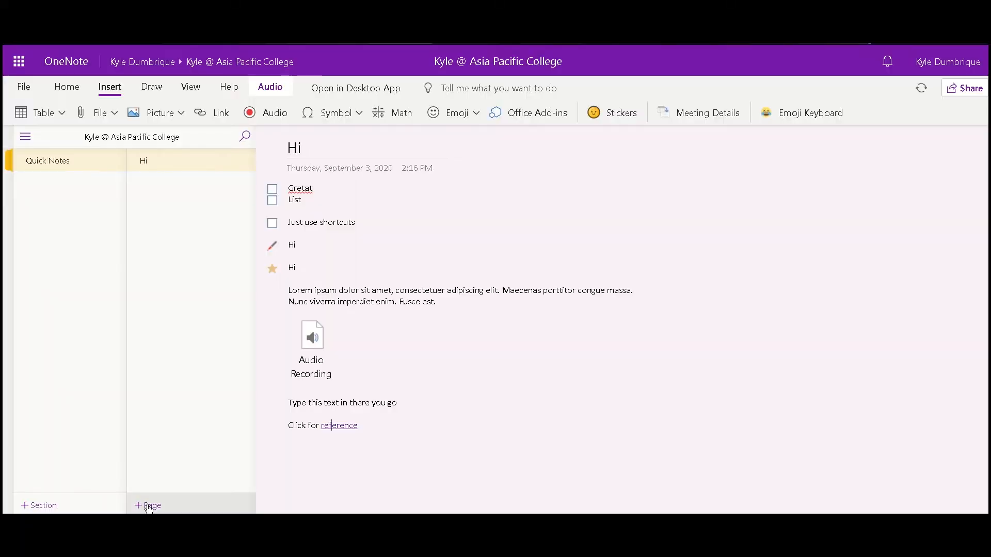
Step: Add a new page titled "Just for fun" containing the line "Click to redirect to Hi page"
{"action": "left_click", "coordinate": [148, 505]}
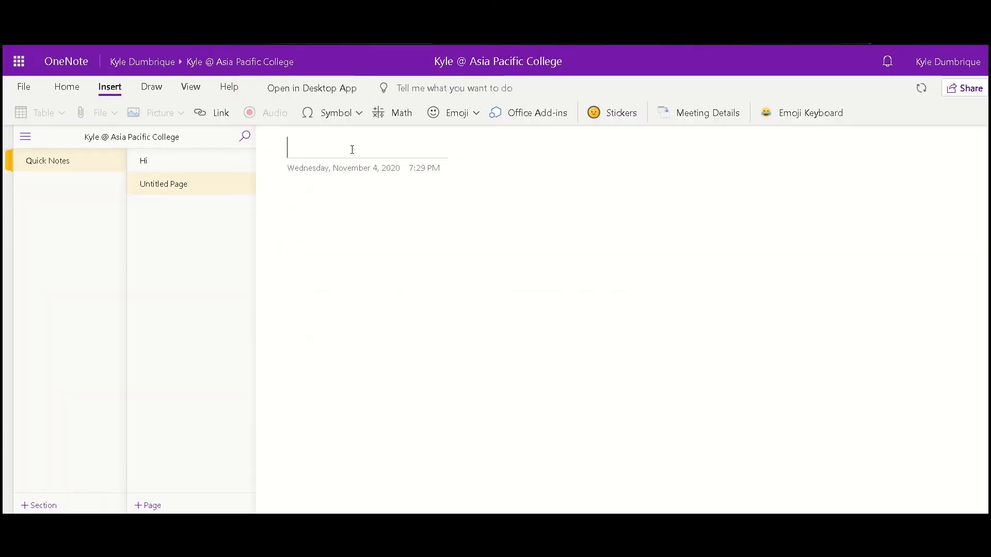
{"action": "type", "text": "Jus"}
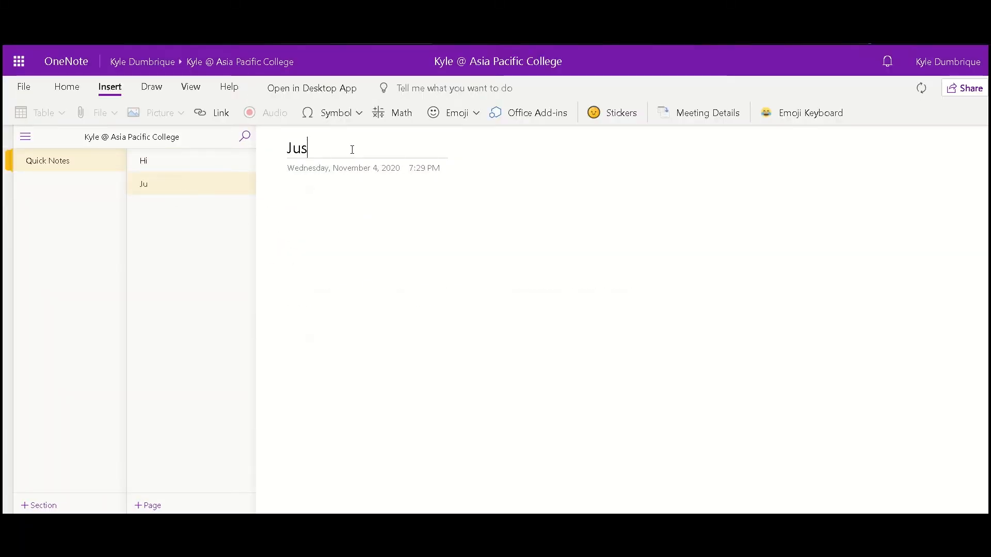
{"action": "type", "text": "t for fun"}
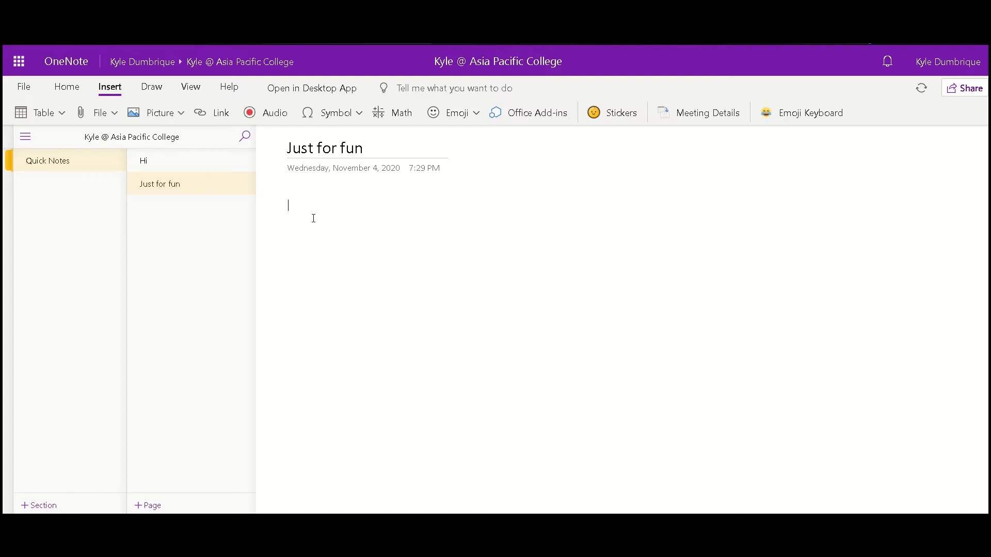
{"action": "type", "text": "click to redirect to Hi page"}
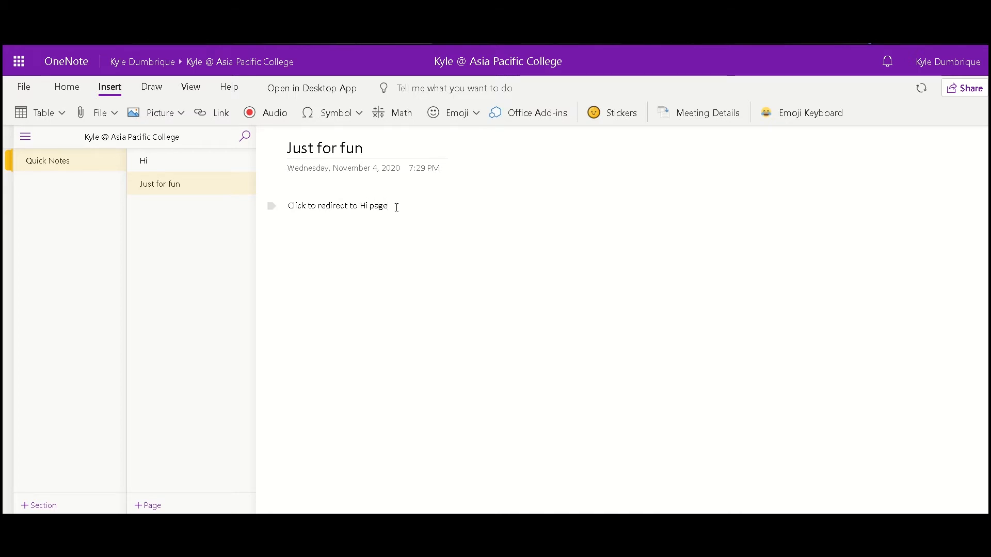
Step: Link the words "Hi page" to the copied link of the Hi page, and follow the link
{"action": "right_click", "coordinate": [186, 163]}
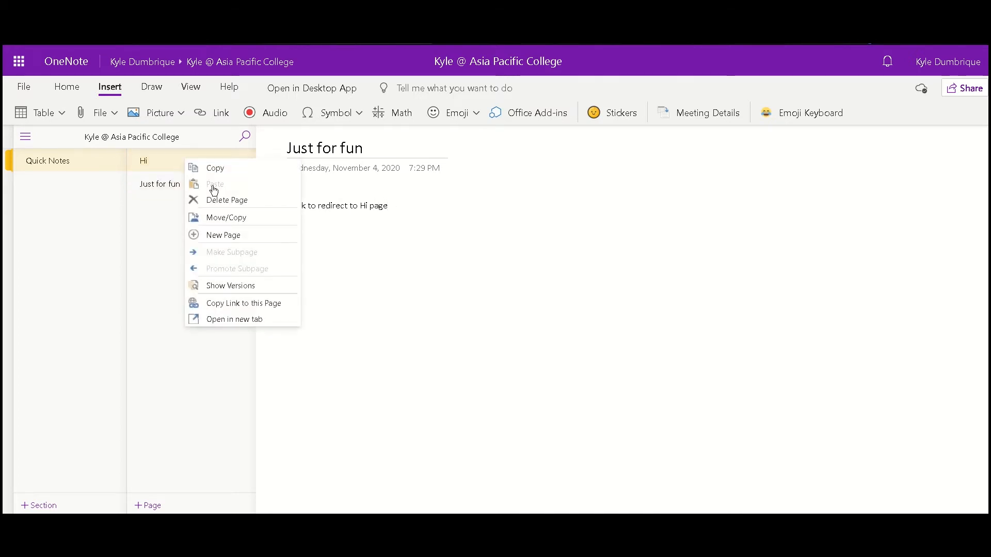
{"action": "left_click", "coordinate": [269, 305]}
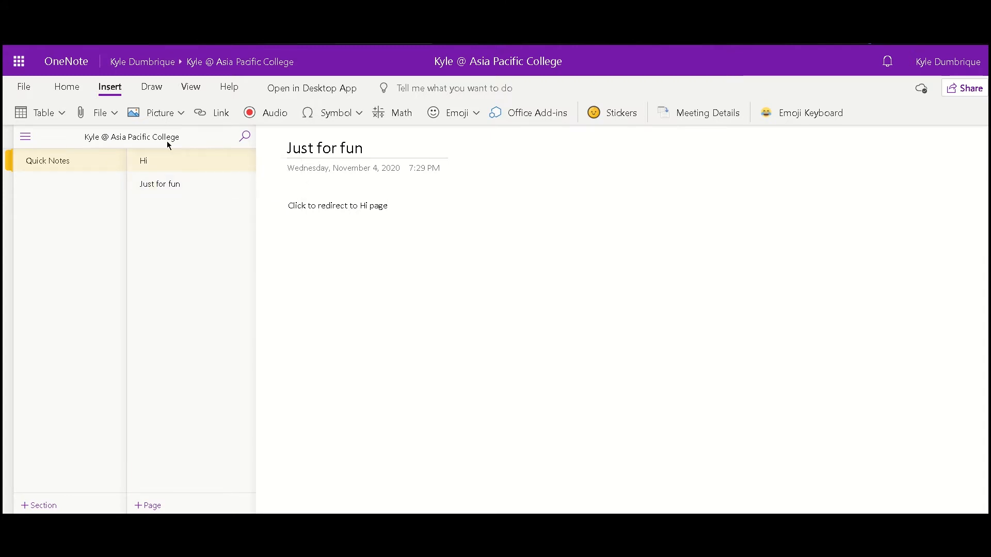
{"action": "left_click_drag", "start_coordinate": [405, 210], "coordinate": [360, 209]}
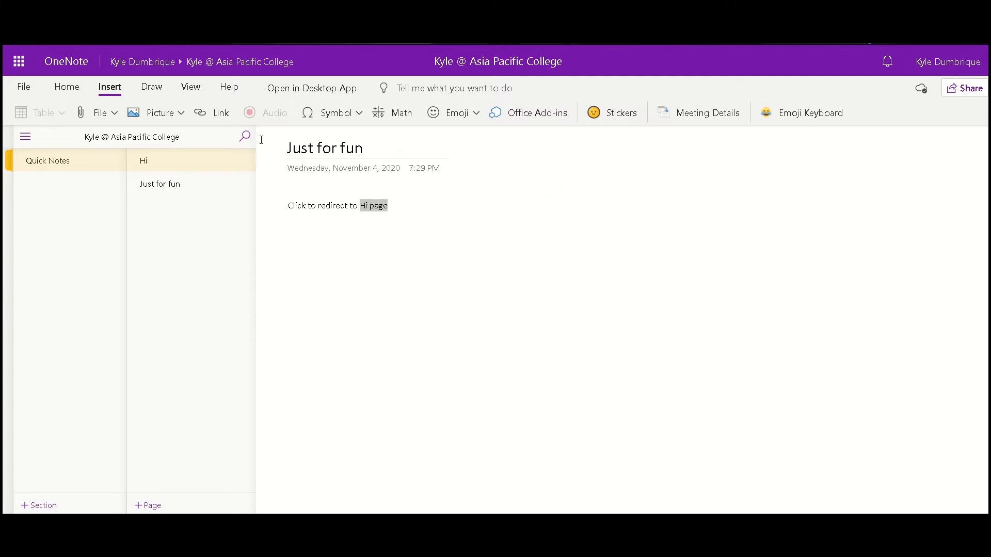
{"action": "left_click", "coordinate": [218, 113]}
{"action": "key", "text": "ctrl+v"}
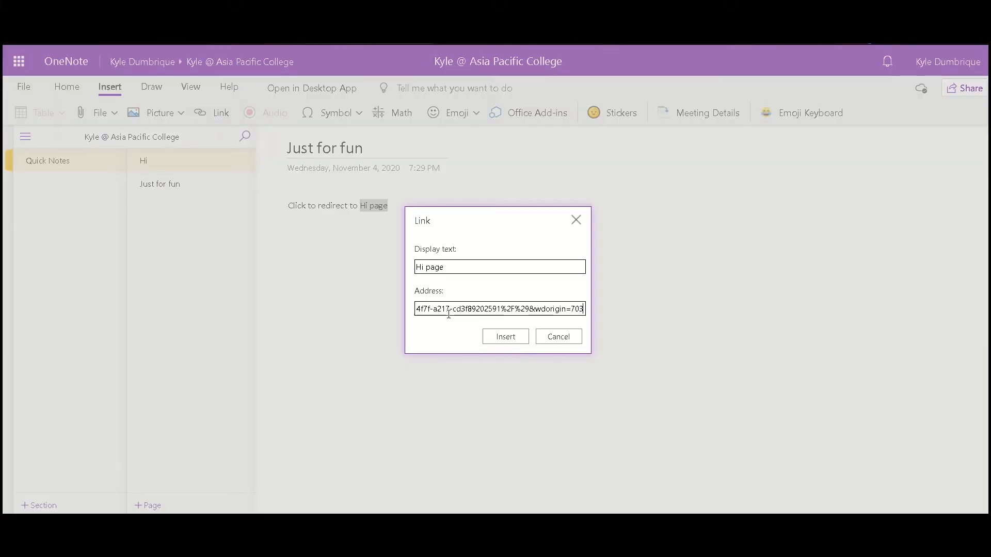
{"action": "left_click", "coordinate": [505, 337]}
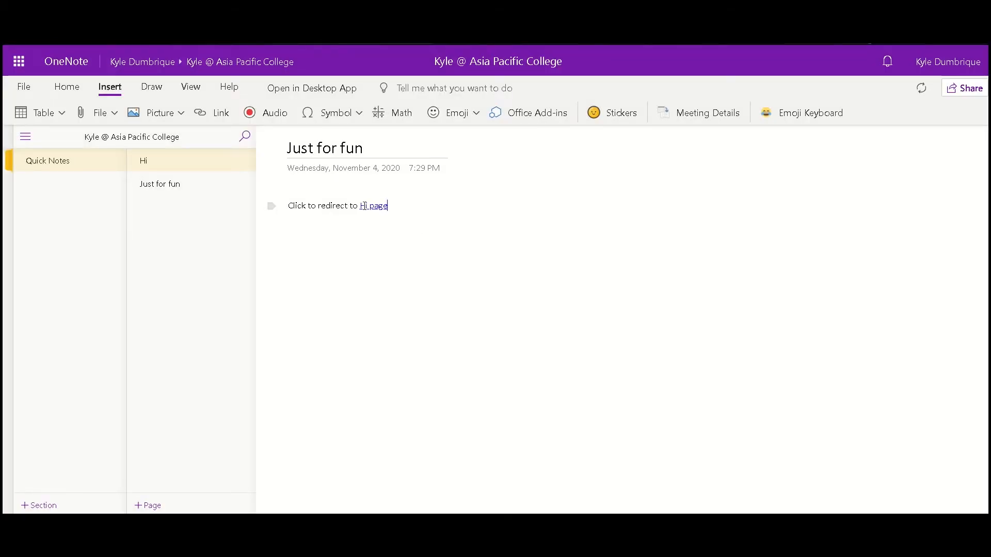
{"action": "left_click", "coordinate": [364, 206]}
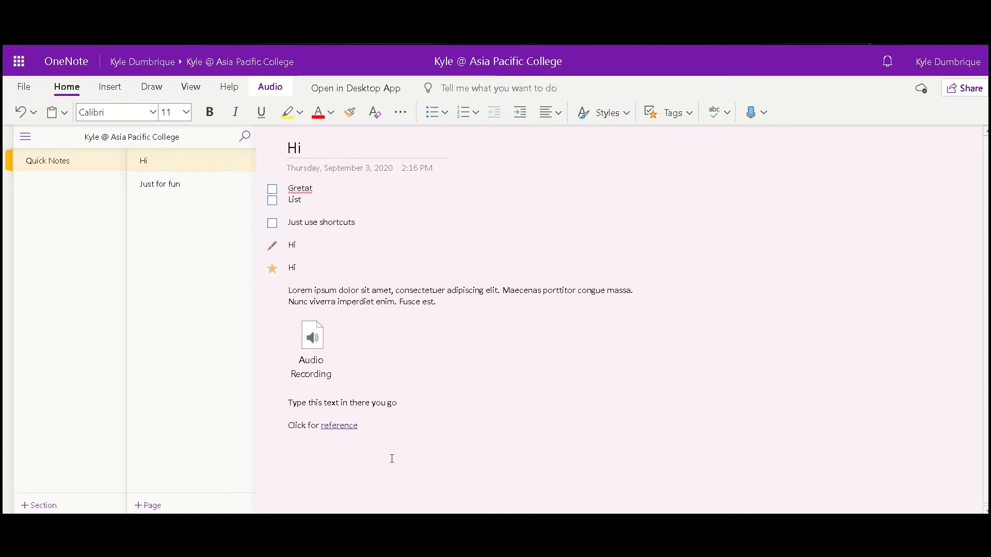
Step: Insert a link with display text "youtube" and address youtube.com below "Click for reference", and open it
{"action": "key", "text": "ctrl+k"}
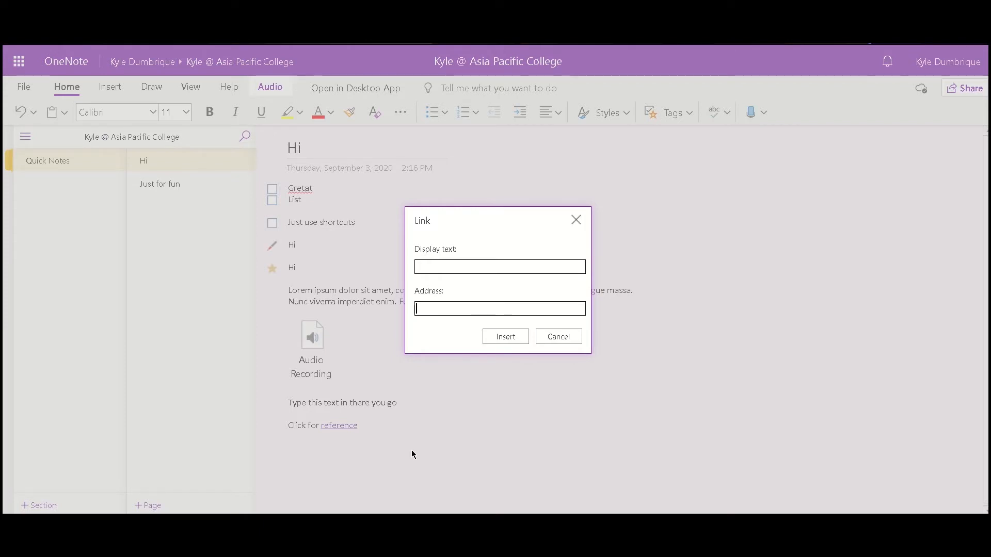
{"action": "left_click", "coordinate": [443, 269]}
{"action": "type", "text": "yout"}
{"action": "left_click", "coordinate": [451, 307]}
{"action": "type", "text": "youtube.com"}
{"action": "left_click", "coordinate": [498, 335]}
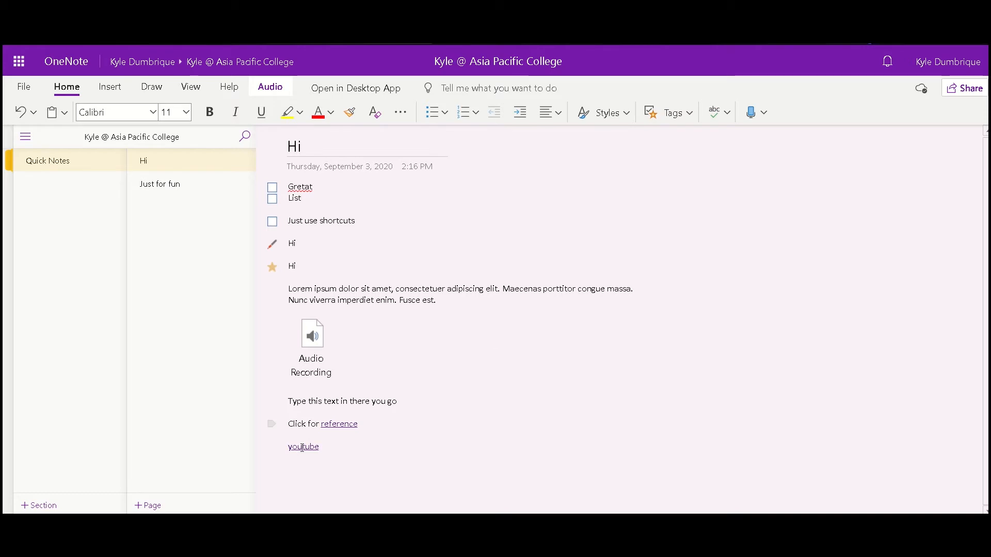
{"action": "left_click", "coordinate": [302, 447], "text": "ctrl"}
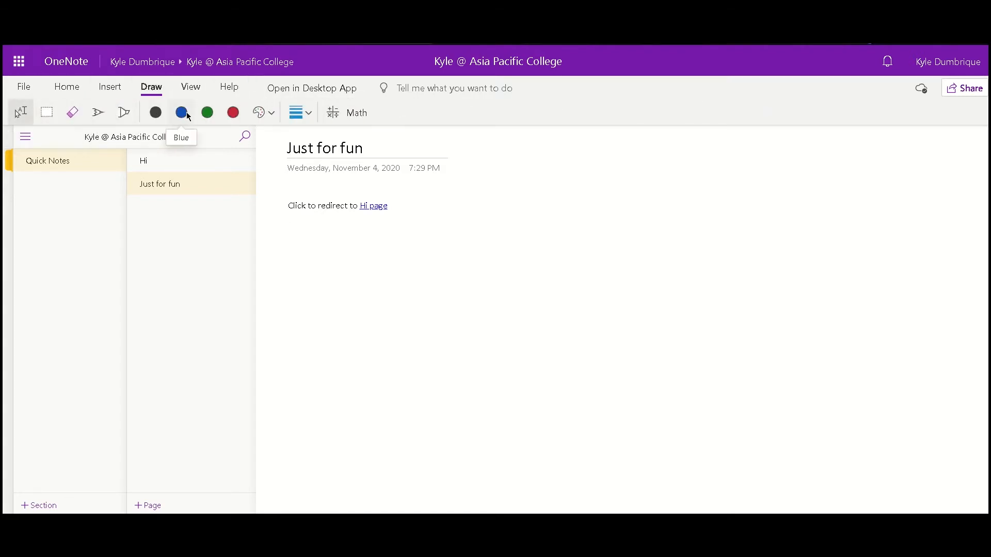
Step: Handwrite "Hi" below the text line on the "Just for fun" page with a gold pen of the second-thickest width
{"action": "left_click", "coordinate": [97, 114]}
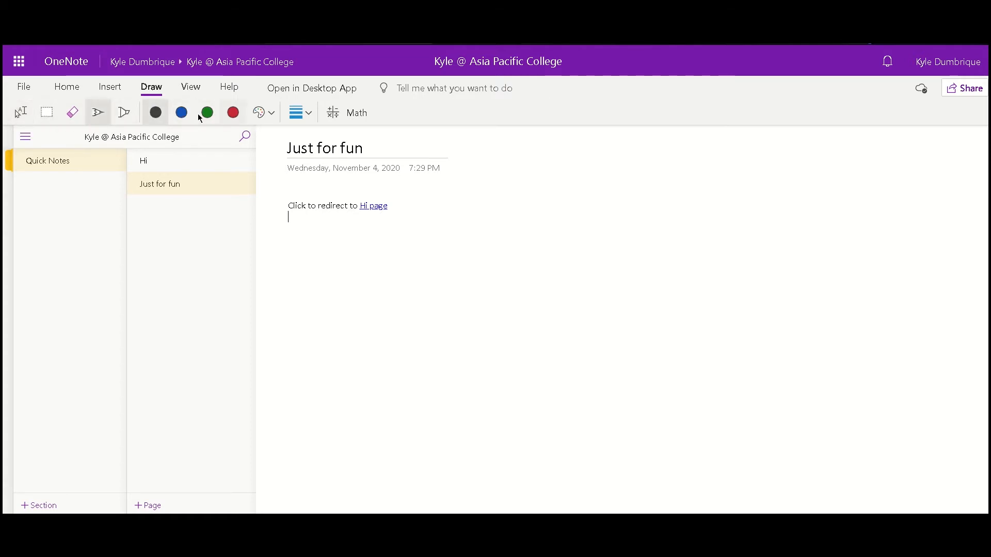
{"action": "left_click", "coordinate": [258, 112]}
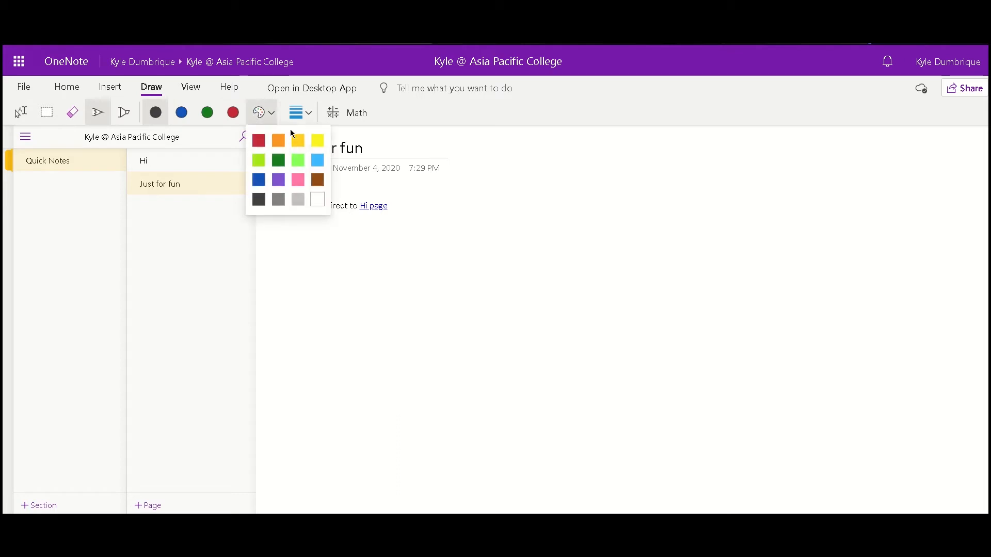
{"action": "left_click", "coordinate": [297, 146]}
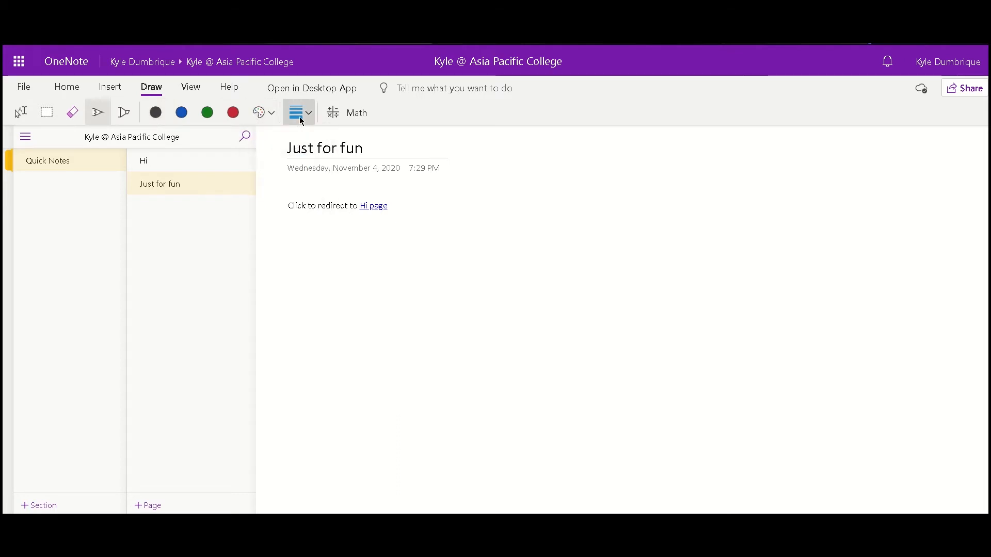
{"action": "left_click", "coordinate": [296, 114]}
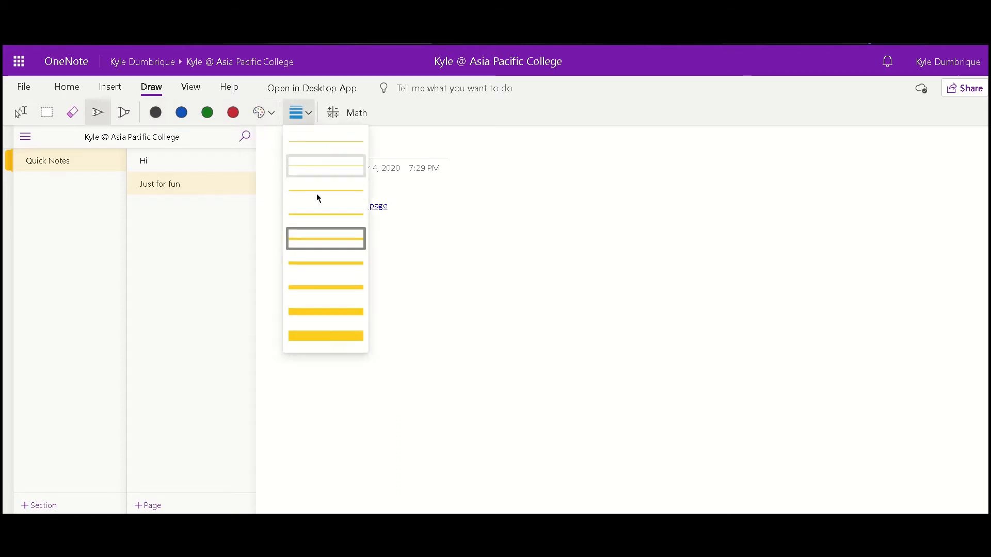
{"action": "left_click", "coordinate": [330, 311]}
{"action": "left_click_drag", "start_coordinate": [320, 250], "coordinate": [334, 351]}
{"action": "left_click_drag", "start_coordinate": [333, 308], "coordinate": [382, 304]}
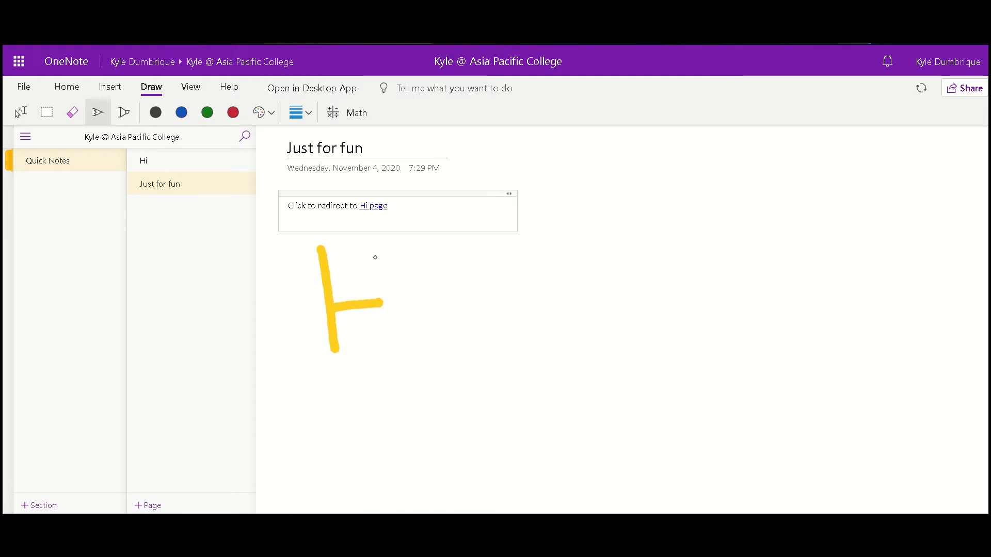
{"action": "left_click_drag", "start_coordinate": [375, 251], "coordinate": [394, 362]}
{"action": "left_click_drag", "start_coordinate": [414, 293], "coordinate": [427, 341]}
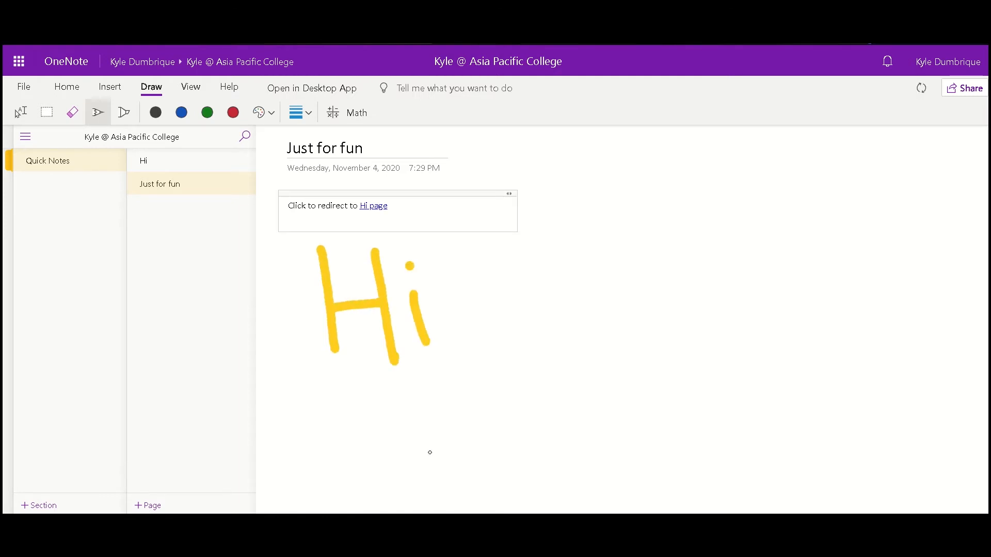
Step: Highlight the line "Click to redirect to Hi page" with a light green highlighter of the second-thickest width
{"action": "left_click", "coordinate": [122, 113]}
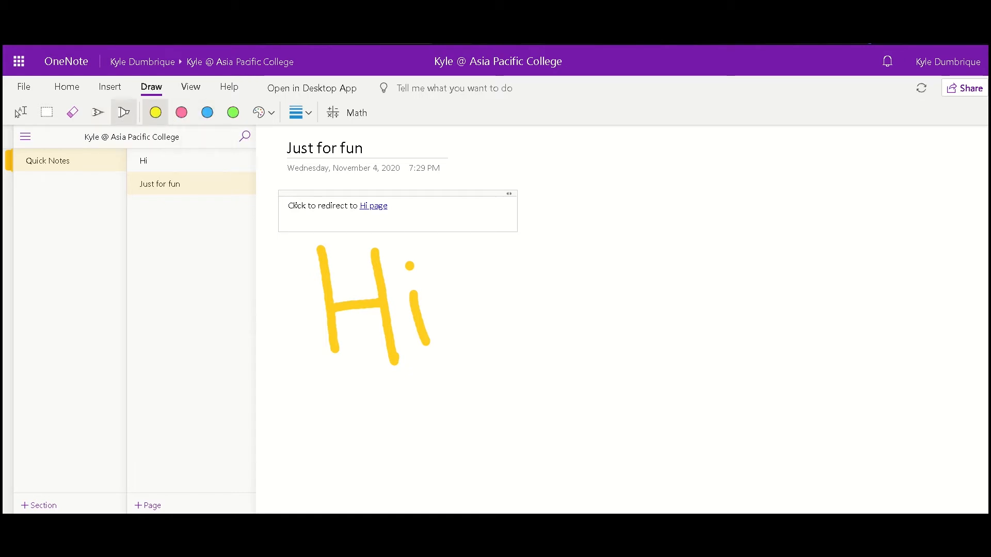
{"action": "left_click", "coordinate": [298, 113]}
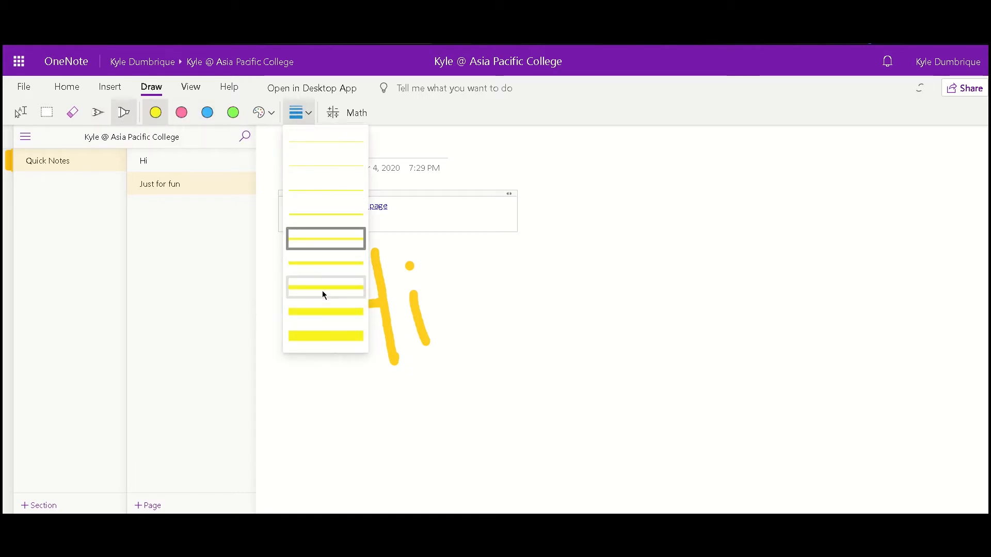
{"action": "left_click", "coordinate": [322, 317]}
{"action": "left_click", "coordinate": [232, 112]}
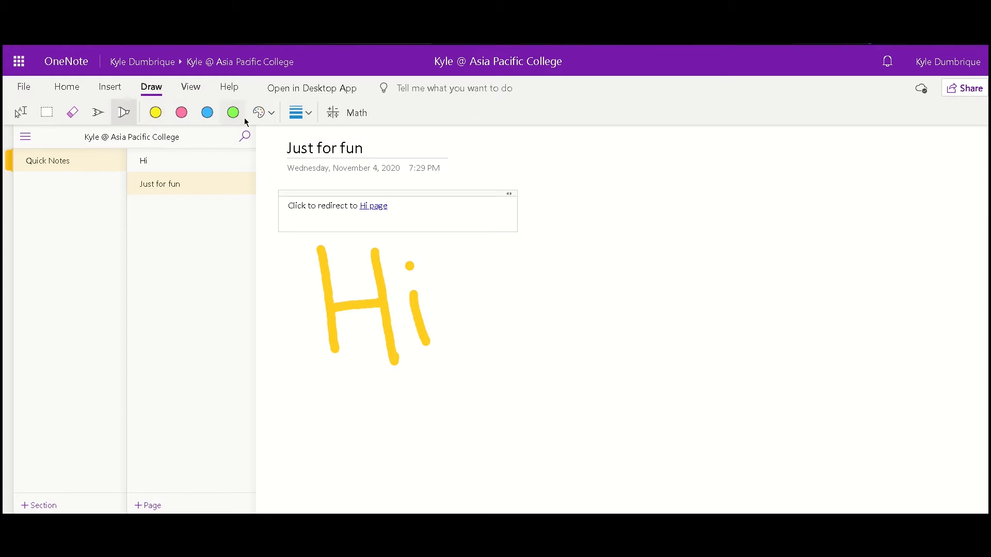
{"action": "left_click_drag", "start_coordinate": [298, 204], "coordinate": [406, 206]}
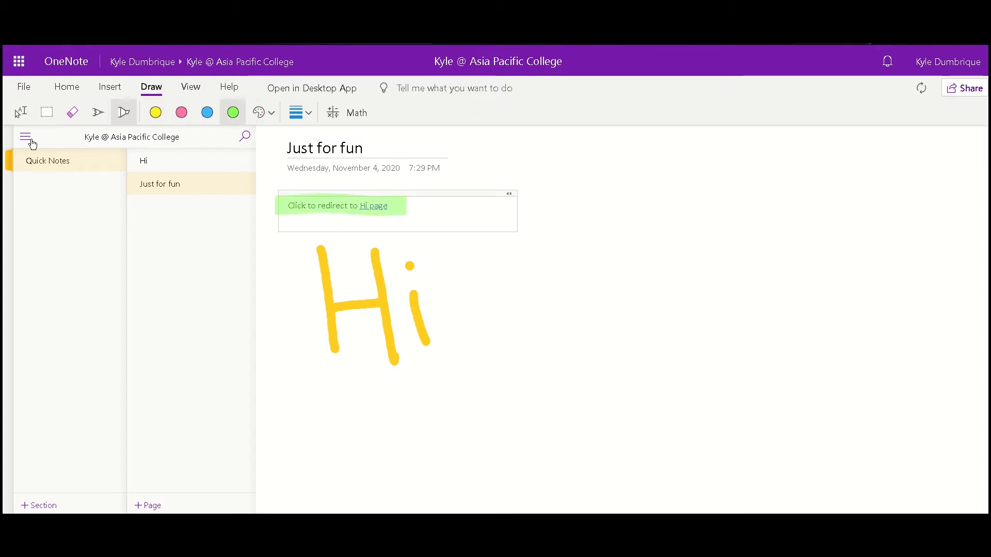
Step: Shift the green highlight stroke slightly, and move the handwritten "Hi" a little to the right
{"action": "left_click", "coordinate": [22, 112]}
{"action": "mouse_move", "coordinate": [359, 206]}
{"action": "left_mouse_down"}
{"action": "mouse_move", "coordinate": [367, 236]}
{"action": "mouse_move", "coordinate": [367, 201]}
{"action": "mouse_move", "coordinate": [364, 210]}
{"action": "mouse_move", "coordinate": [358, 199]}
{"action": "mouse_move", "coordinate": [359, 208]}
{"action": "mouse_move", "coordinate": [550, 206]}
{"action": "mouse_move", "coordinate": [339, 210]}
{"action": "mouse_move", "coordinate": [375, 207]}
{"action": "left_mouse_up"}
{"action": "mouse_move", "coordinate": [385, 304]}
{"action": "left_mouse_down"}
{"action": "mouse_move", "coordinate": [499, 305]}
{"action": "mouse_move", "coordinate": [379, 299]}
{"action": "left_mouse_up"}
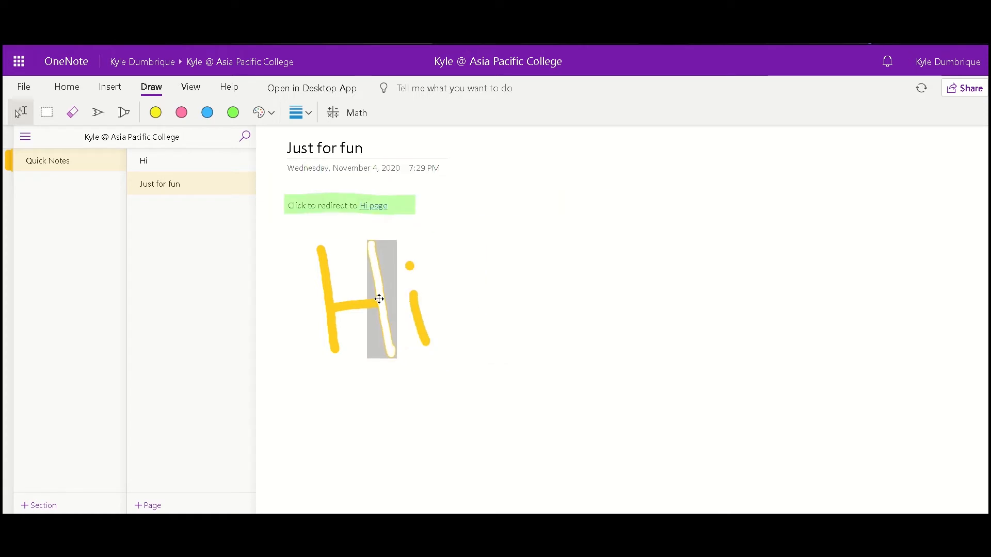
{"action": "mouse_move", "coordinate": [287, 241]}
{"action": "left_mouse_down"}
{"action": "mouse_move", "coordinate": [398, 278]}
{"action": "mouse_move", "coordinate": [509, 357]}
{"action": "mouse_move", "coordinate": [250, 234]}
{"action": "left_mouse_up"}
{"action": "mouse_move", "coordinate": [381, 295]}
{"action": "left_mouse_down"}
{"action": "mouse_move", "coordinate": [575, 278]}
{"action": "mouse_move", "coordinate": [413, 325]}
{"action": "mouse_move", "coordinate": [402, 299]}
{"action": "left_mouse_up"}
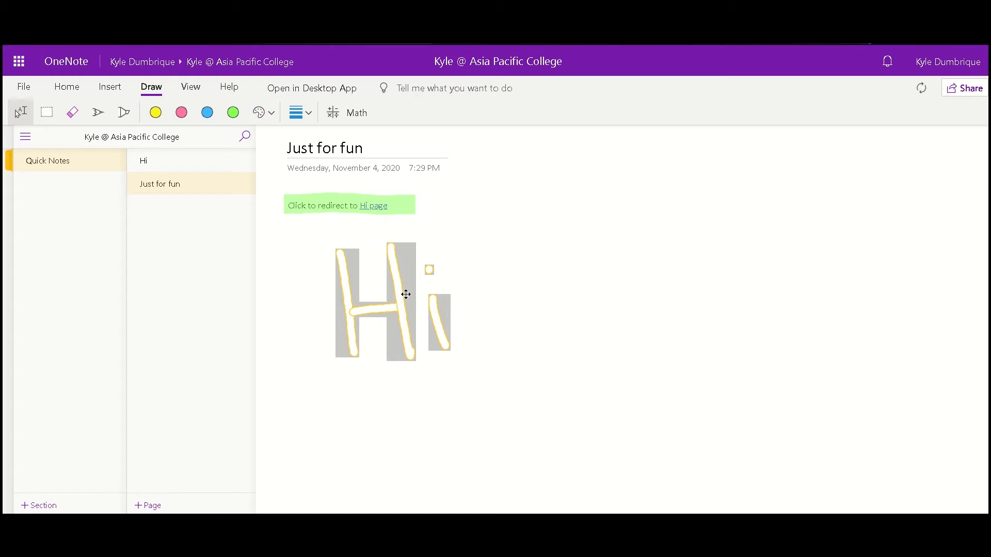
Step: Delete the handwritten "Hi" and the green highlight stroke over the text line
{"action": "key", "text": "Delete"}
{"action": "left_click", "coordinate": [410, 203]}
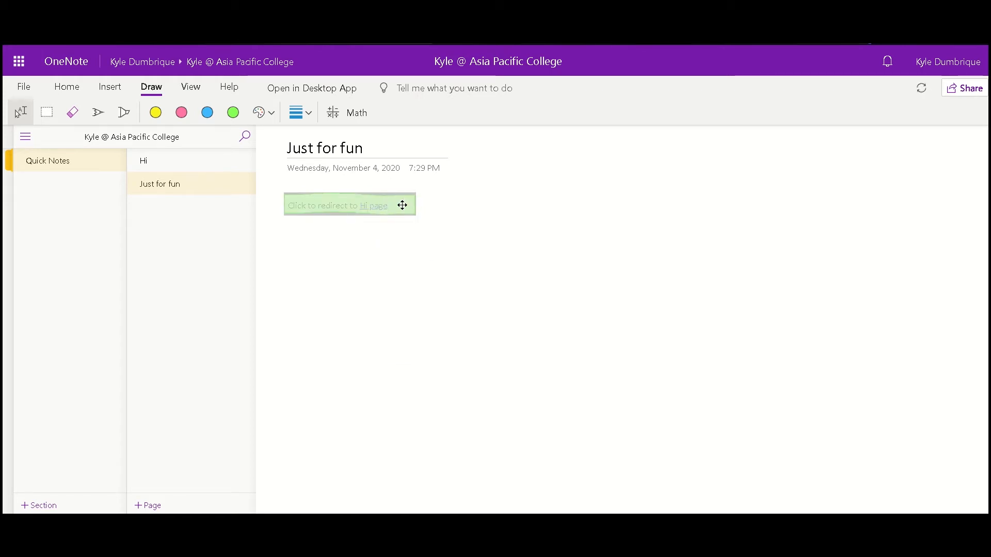
{"action": "key", "text": "Delete"}
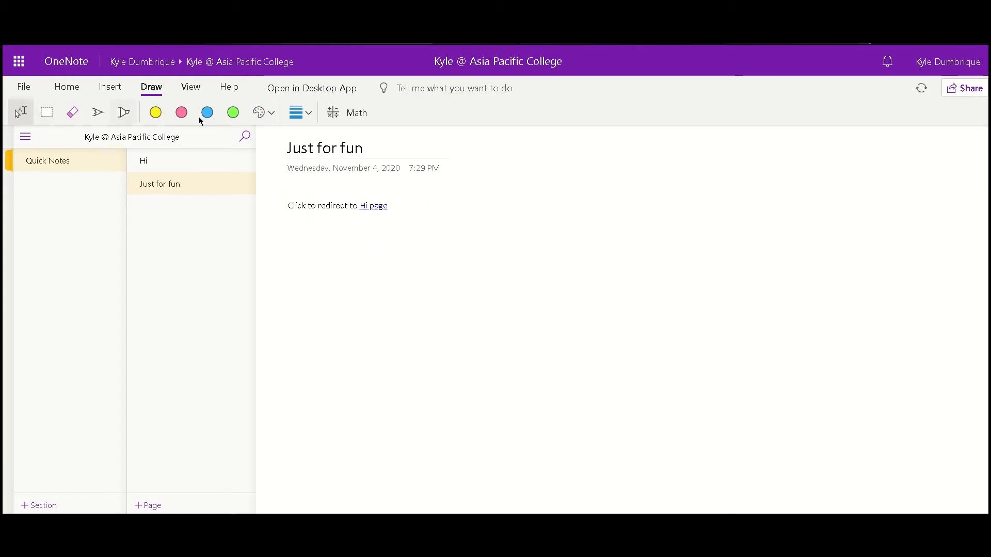
Step: Handwrite a capital "H" below the text line with the thick gold pen
{"action": "left_click", "coordinate": [98, 112]}
{"action": "left_click_drag", "start_coordinate": [311, 247], "coordinate": [308, 330]}
{"action": "left_click_drag", "start_coordinate": [313, 286], "coordinate": [349, 248]}
{"action": "left_click_drag", "start_coordinate": [350, 323], "coordinate": [351, 301]}
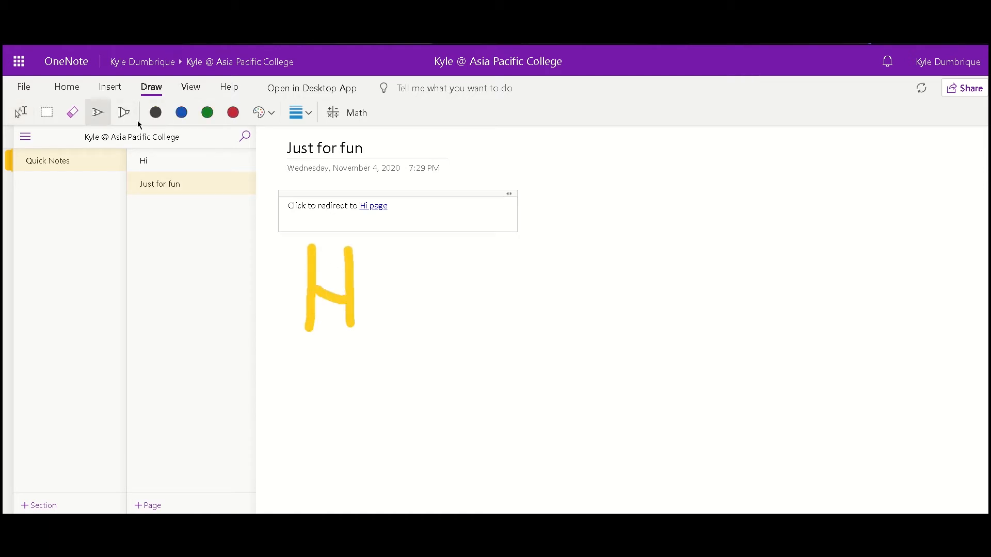
Step: Erase the handwritten gold "H" from the page
{"action": "left_click", "coordinate": [72, 113]}
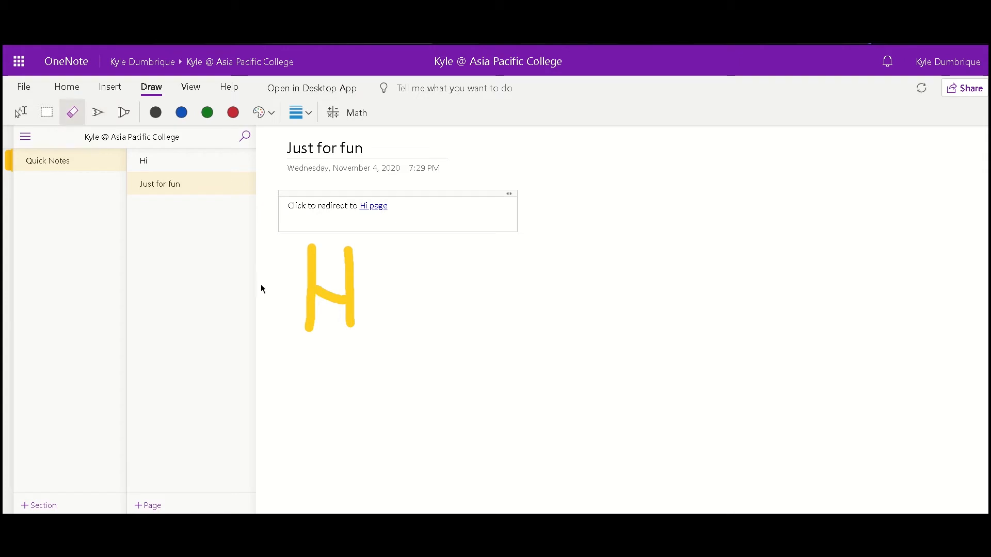
{"action": "mouse_move", "coordinate": [345, 261]}
{"action": "left_mouse_down"}
{"action": "mouse_move", "coordinate": [327, 277]}
{"action": "mouse_move", "coordinate": [372, 326]}
{"action": "left_mouse_up"}
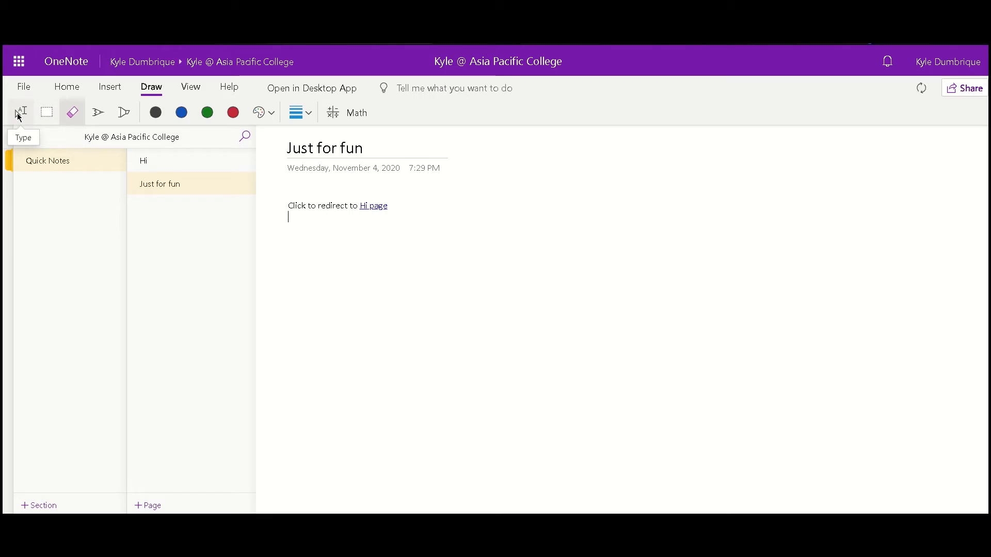
Step: Switch from ink back to text entry and write "hiy" in a new text box below the link line
{"action": "left_click", "coordinate": [106, 116]}
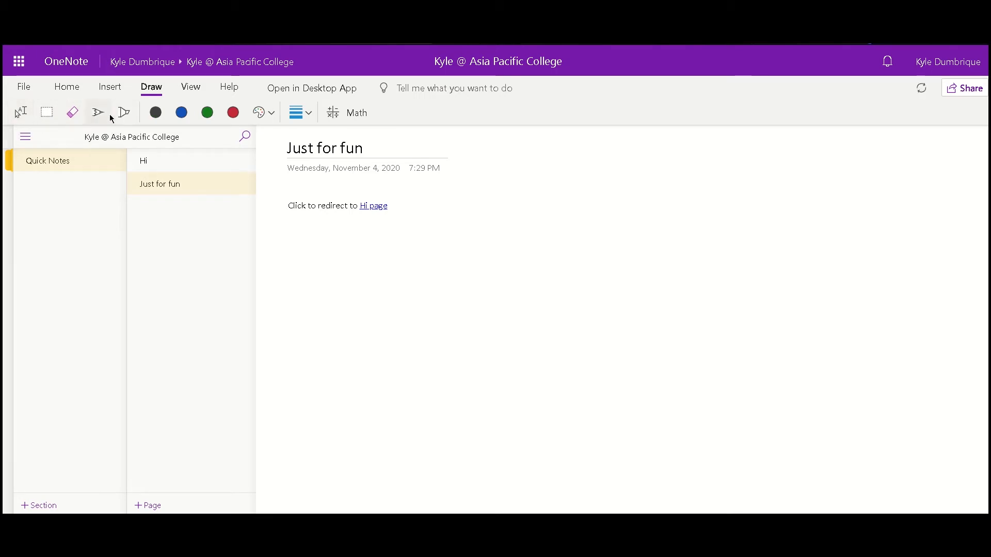
{"action": "left_click", "coordinate": [17, 119]}
{"action": "left_click", "coordinate": [326, 273]}
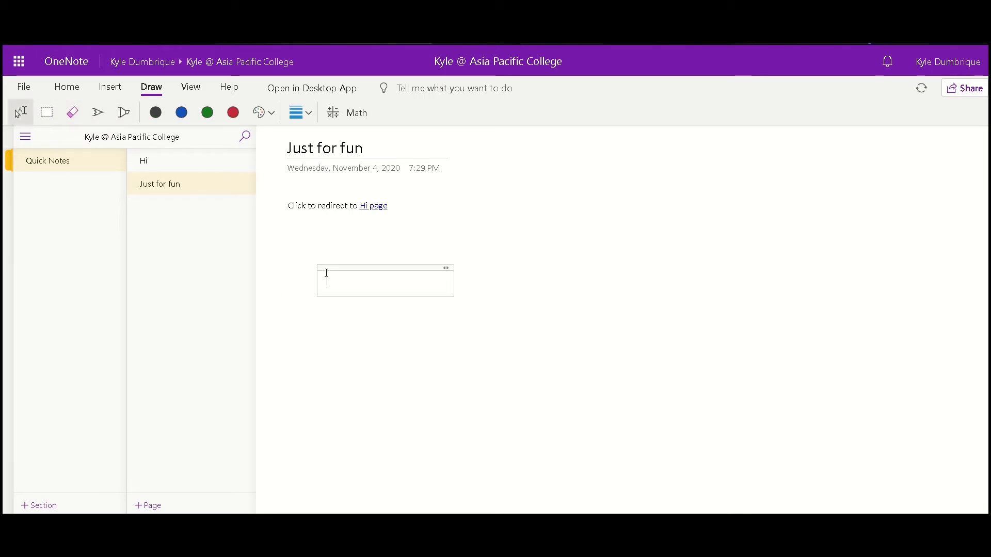
{"action": "type", "text": "hiy"}
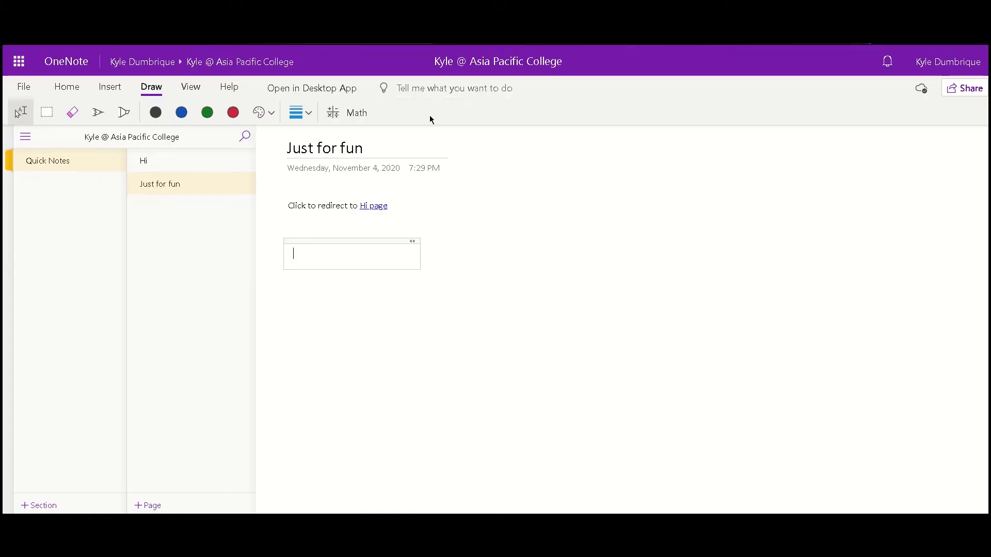
Step: Insert a table with eight columns and six rows, and move it up beside the link line
{"action": "left_click", "coordinate": [121, 91]}
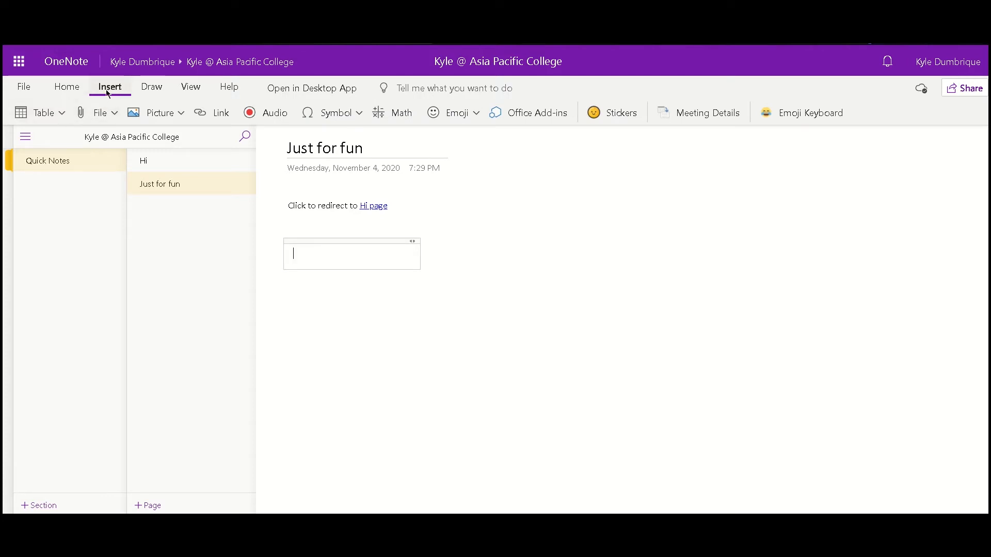
{"action": "left_click", "coordinate": [59, 116]}
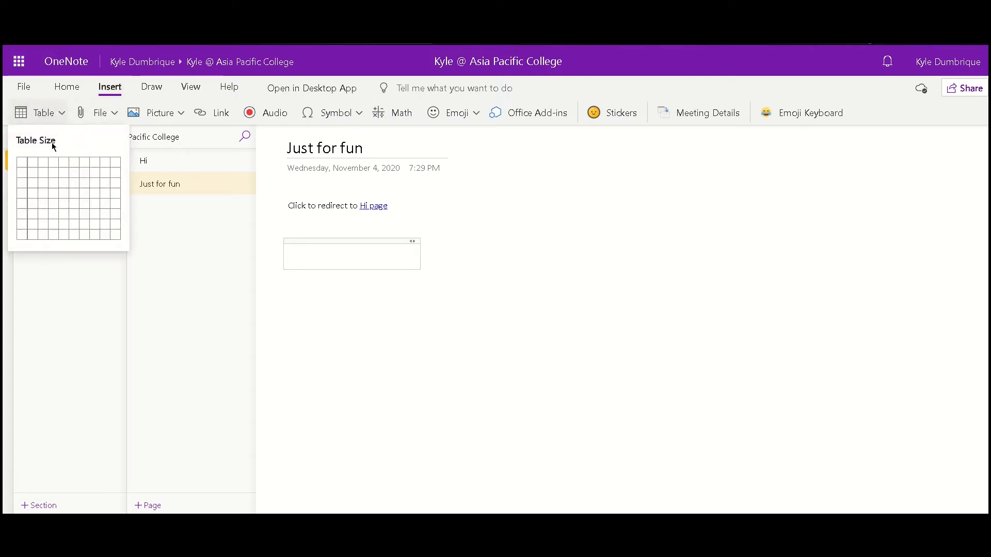
{"action": "left_click", "coordinate": [96, 214]}
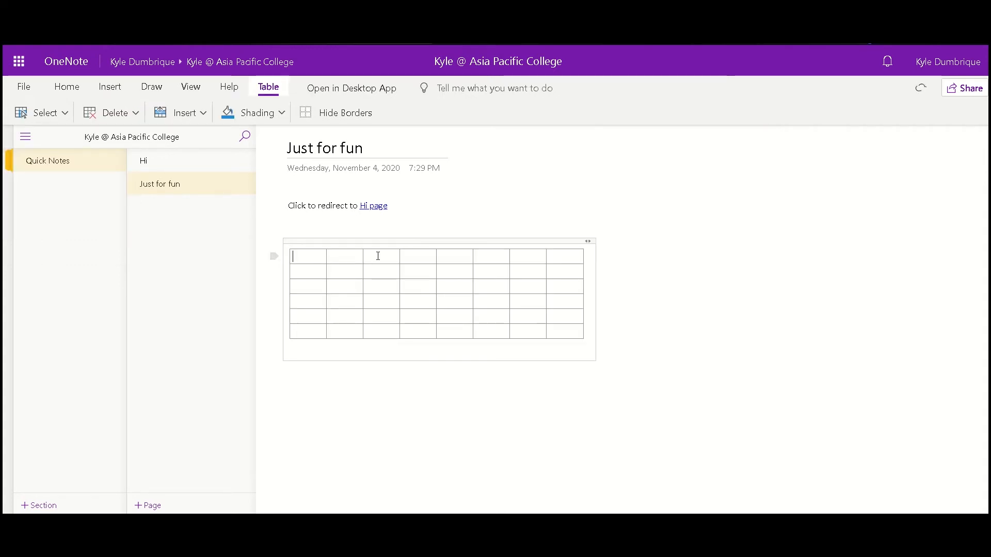
{"action": "left_click_drag", "start_coordinate": [380, 240], "coordinate": [568, 181]}
Step: Create a three-column table from typed text below the link line, entering "Hi", "Hello" and "yes", a second row starting with "Yes", and an empty third row
{"action": "left_click", "coordinate": [309, 296]}
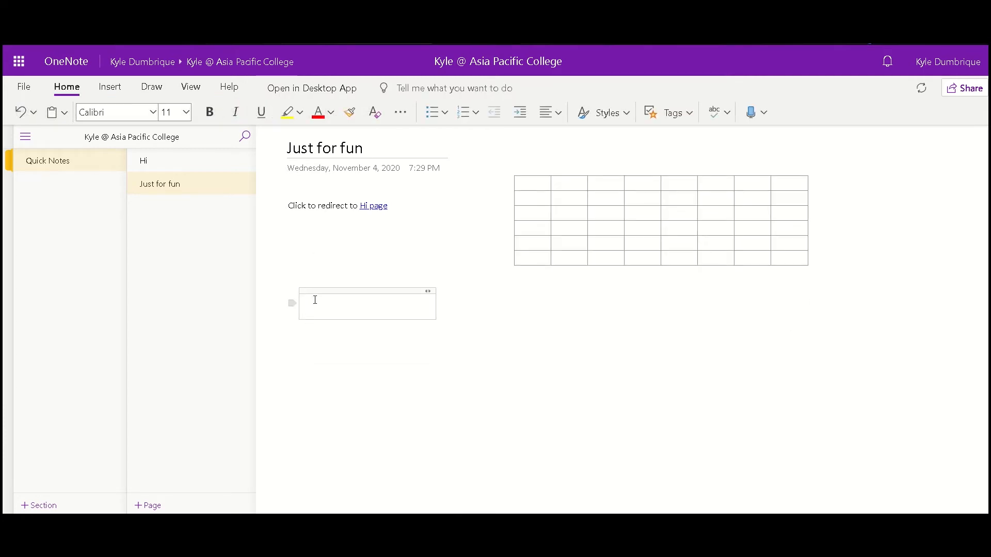
{"action": "left_click_drag", "start_coordinate": [326, 292], "coordinate": [323, 324]}
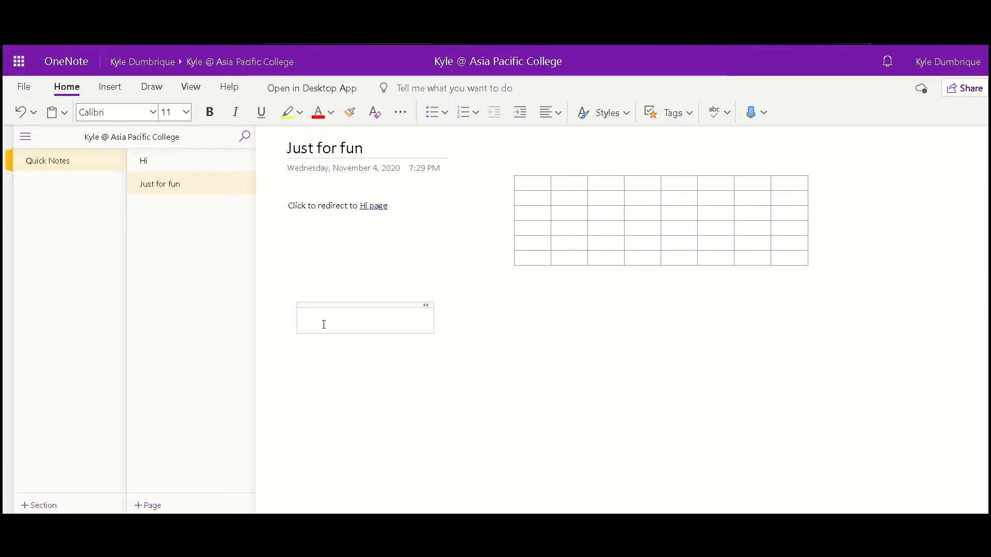
{"action": "type", "text": "hi"}
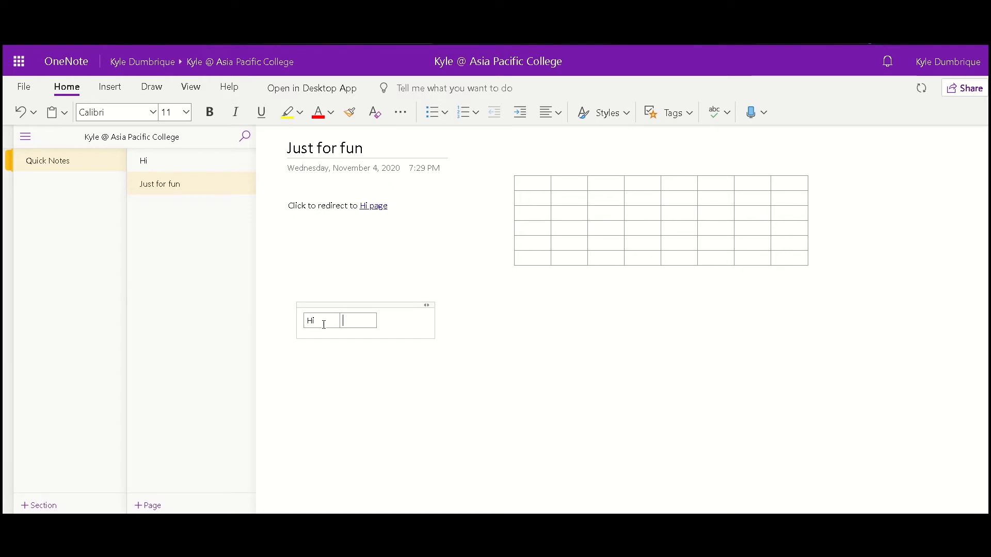
{"action": "key", "text": "Tab"}
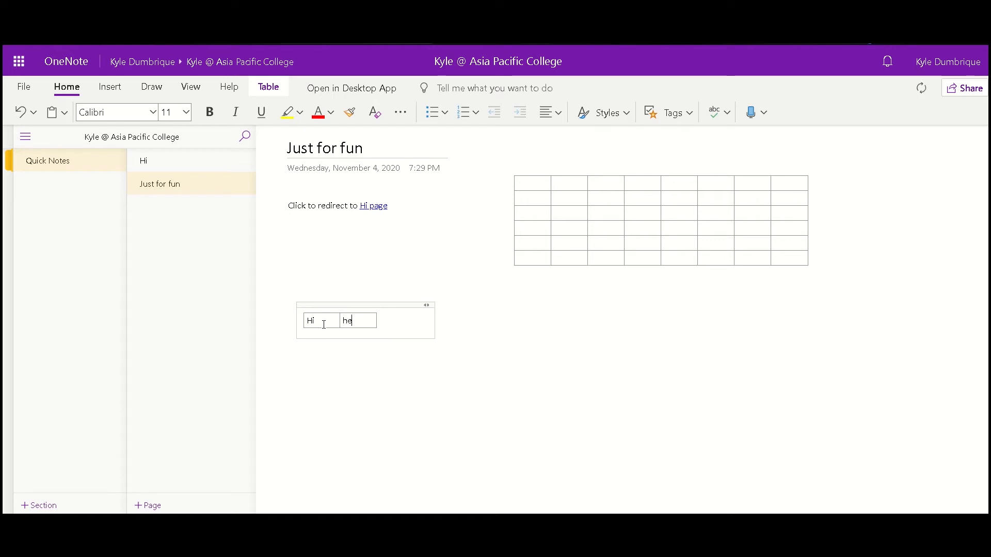
{"action": "key", "text": "Tab"}
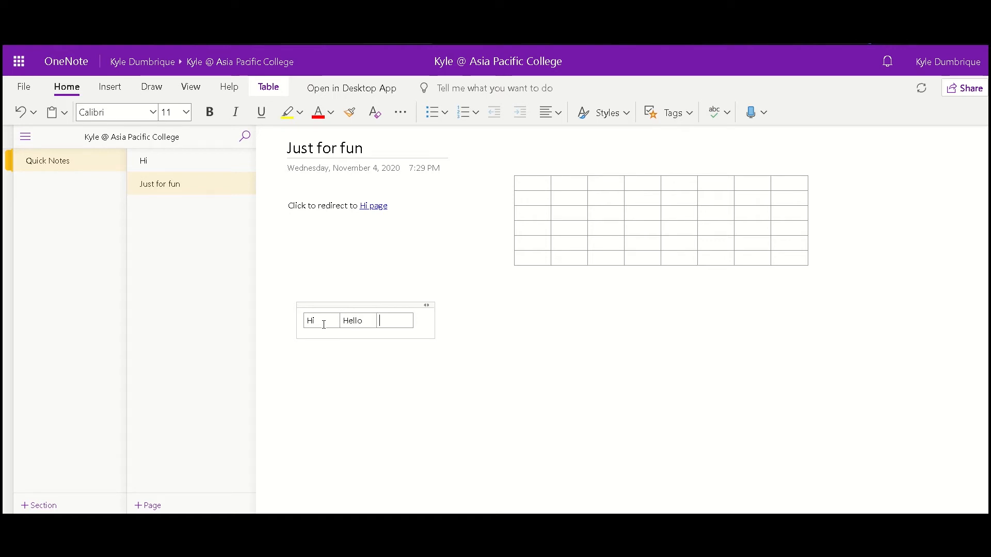
{"action": "type", "text": "yes"}
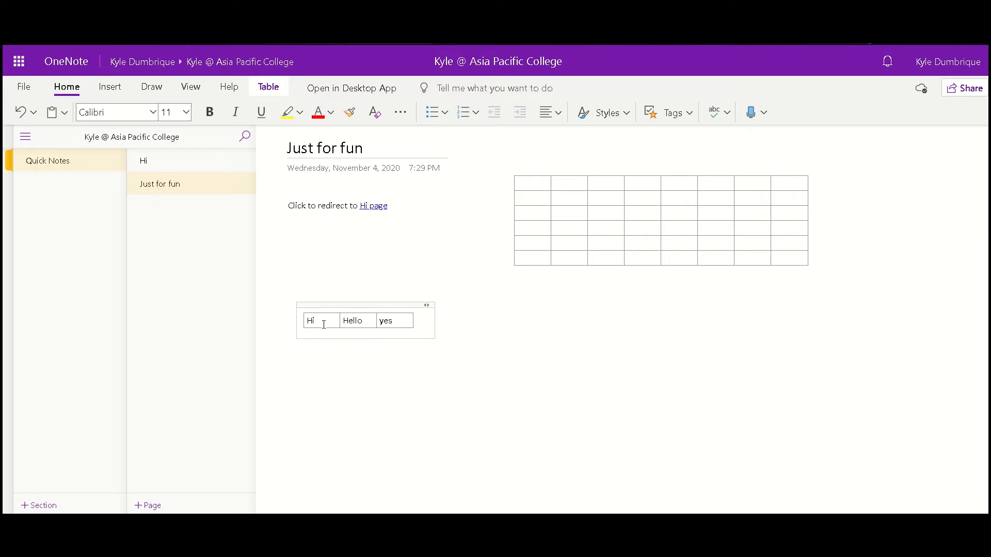
{"action": "key", "text": "Return"}
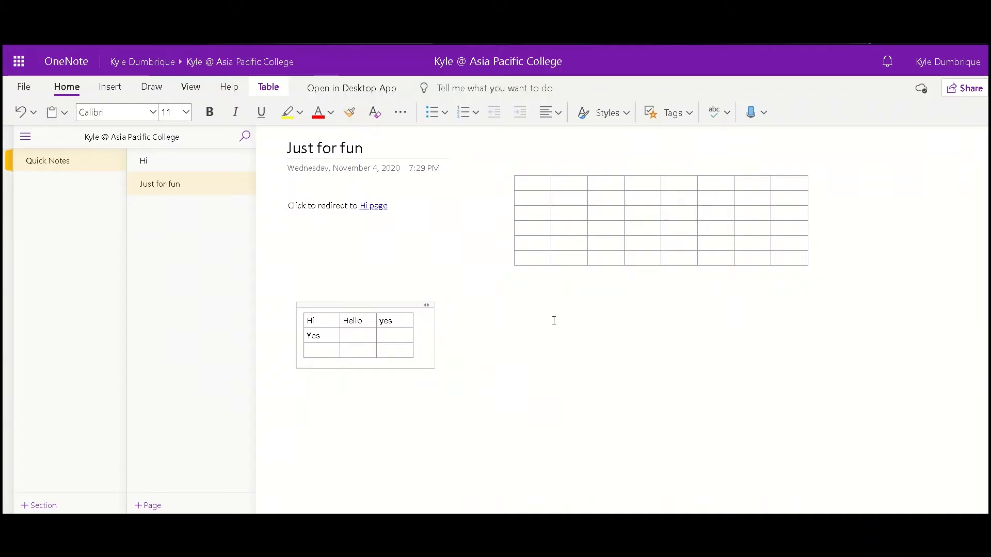
Step: Search online pictures for "cake" and insert the chocolate cake slice image below the large table
{"action": "left_click", "coordinate": [553, 321]}
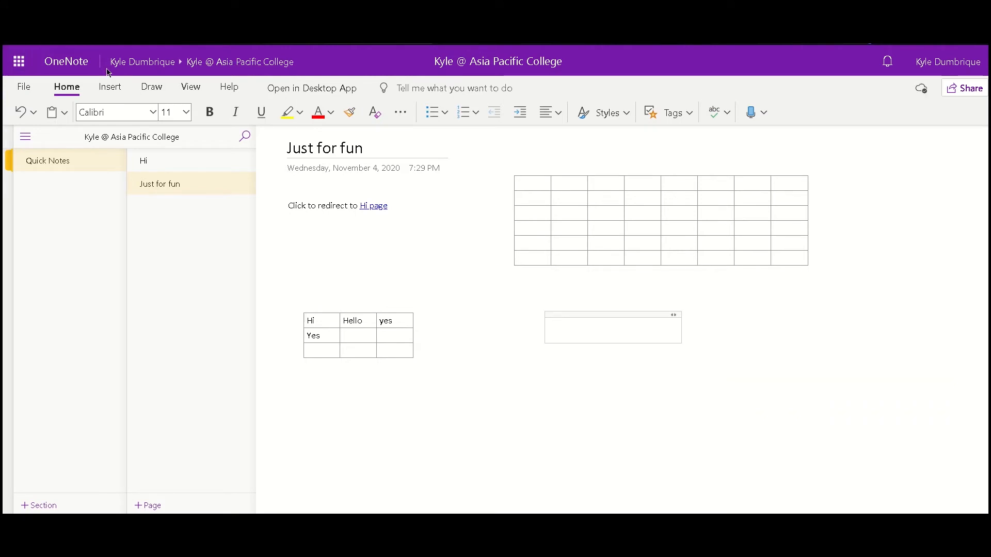
{"action": "left_click", "coordinate": [114, 90]}
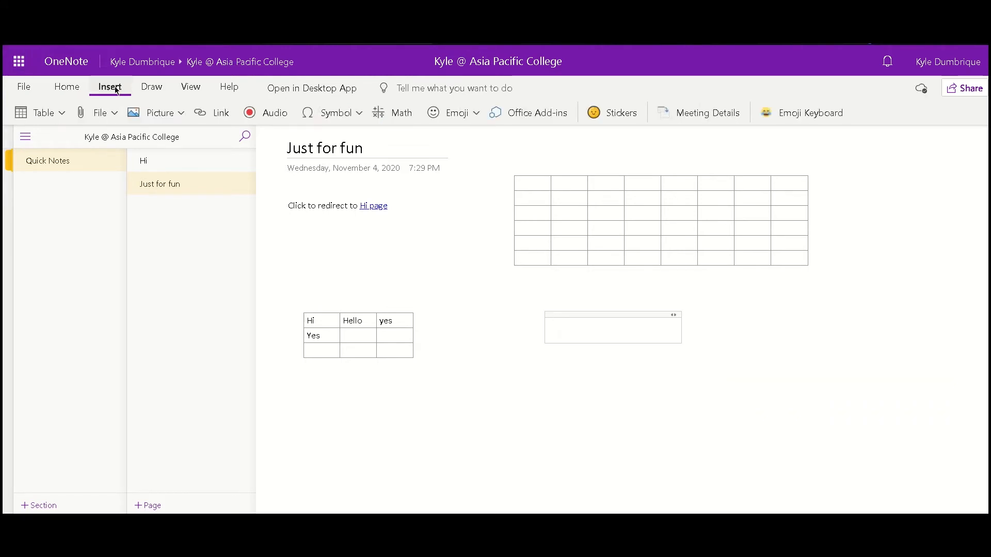
{"action": "left_click", "coordinate": [175, 115]}
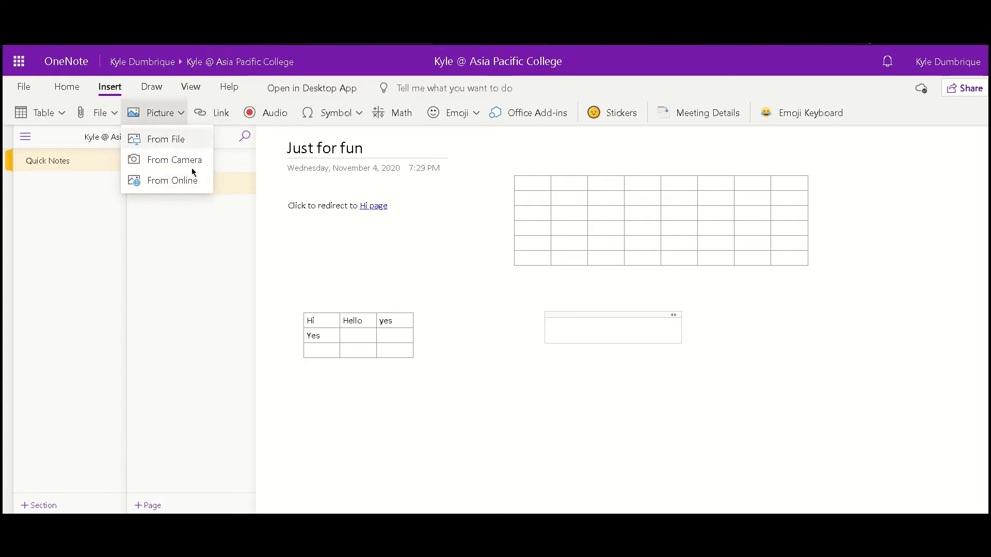
{"action": "left_click", "coordinate": [191, 182]}
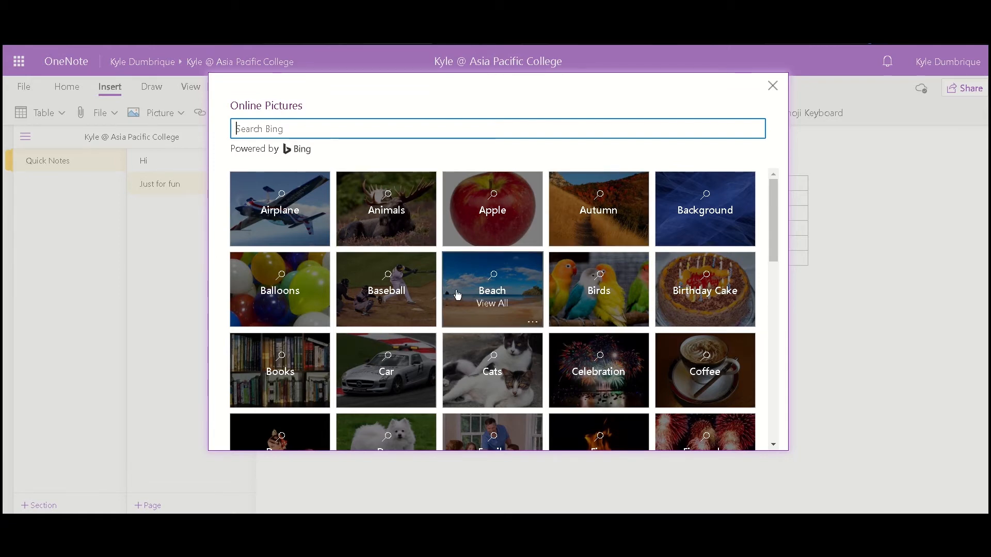
{"action": "type", "text": "cake"}
{"action": "key", "text": "Return"}
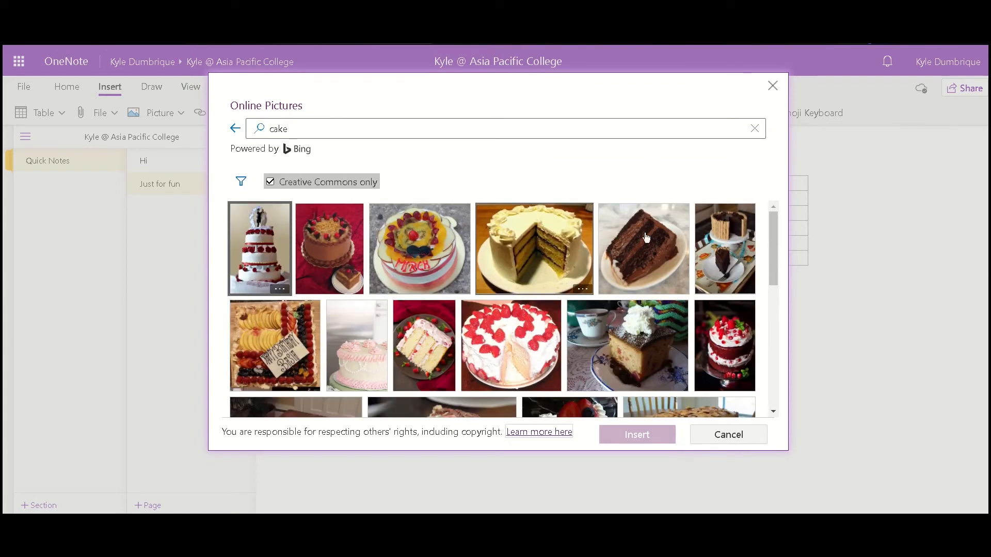
{"action": "left_click", "coordinate": [651, 223]}
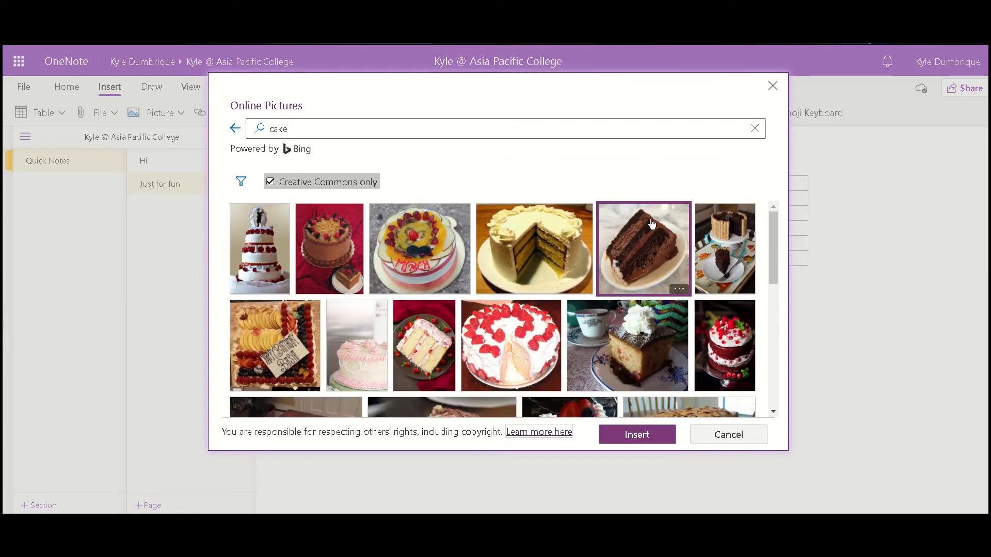
{"action": "left_click", "coordinate": [648, 435]}
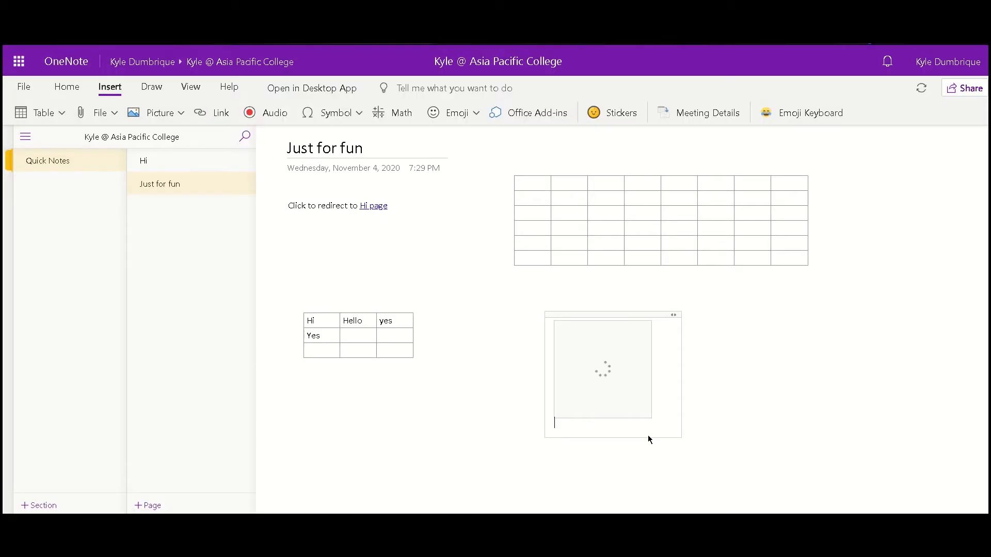
Step: Add an empty text box beside the cake picture and move it under the small table
{"action": "left_click", "coordinate": [583, 429]}
{"action": "left_click", "coordinate": [736, 401]}
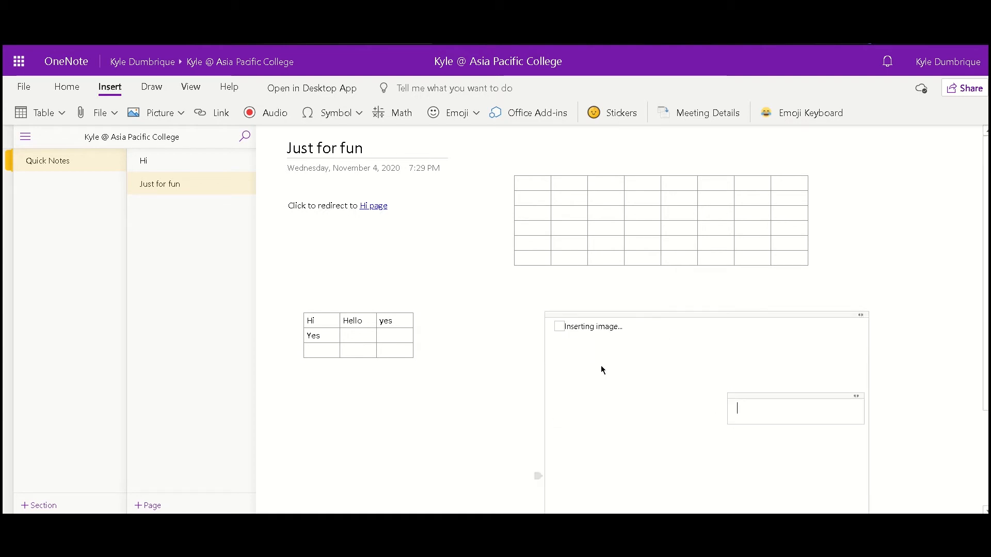
{"action": "left_click_drag", "start_coordinate": [750, 394], "coordinate": [321, 383]}
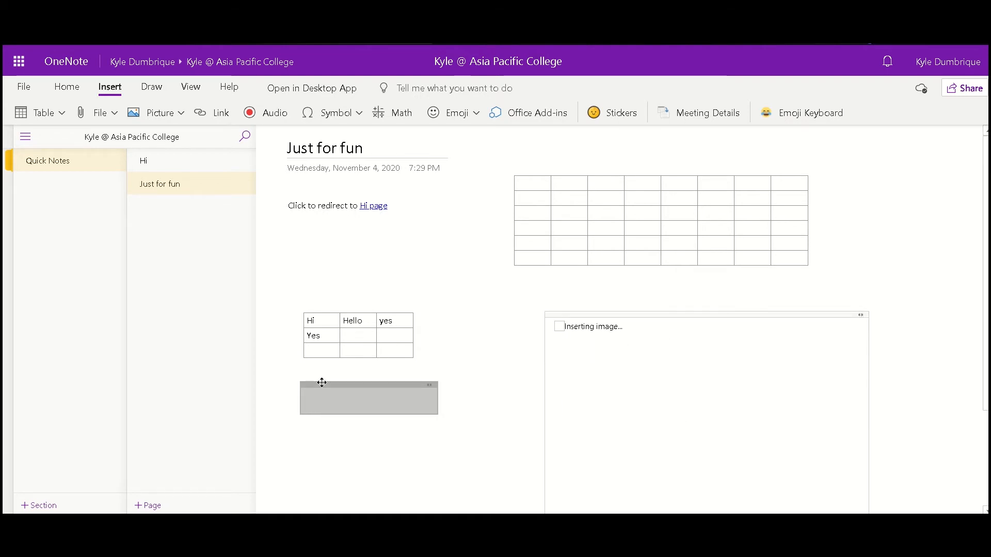
{"action": "scroll", "coordinate": [341, 393], "scroll_direction": "down", "scroll_amount": 3}
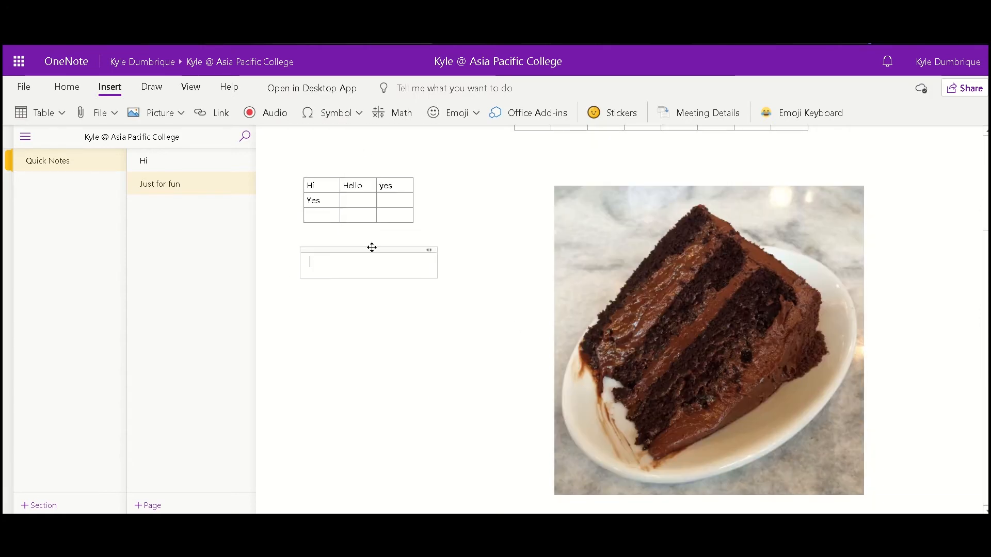
Step: Insert the picture file "tardis wallpaper.jpg" from the Pictures folder into the empty text box
{"action": "left_click", "coordinate": [170, 119]}
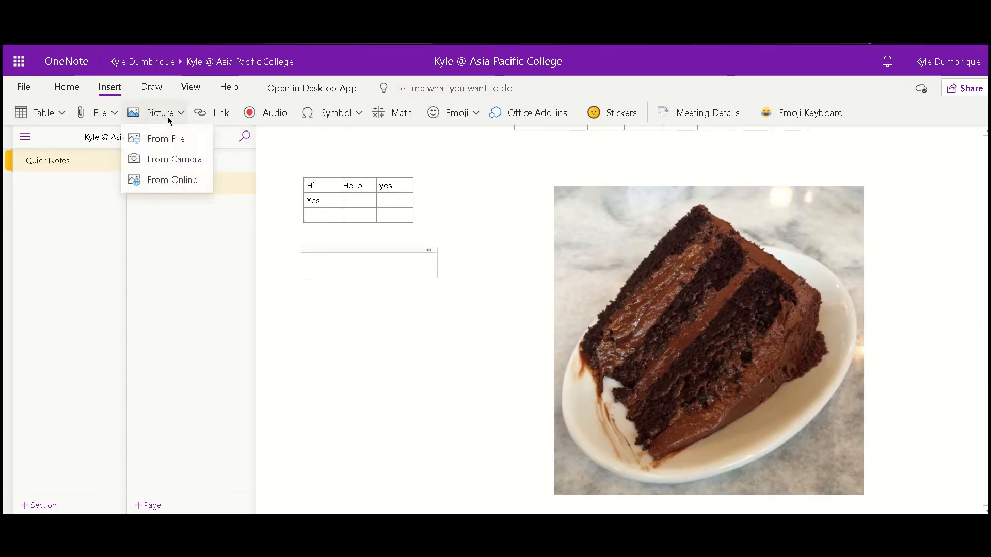
{"action": "left_click", "coordinate": [179, 142]}
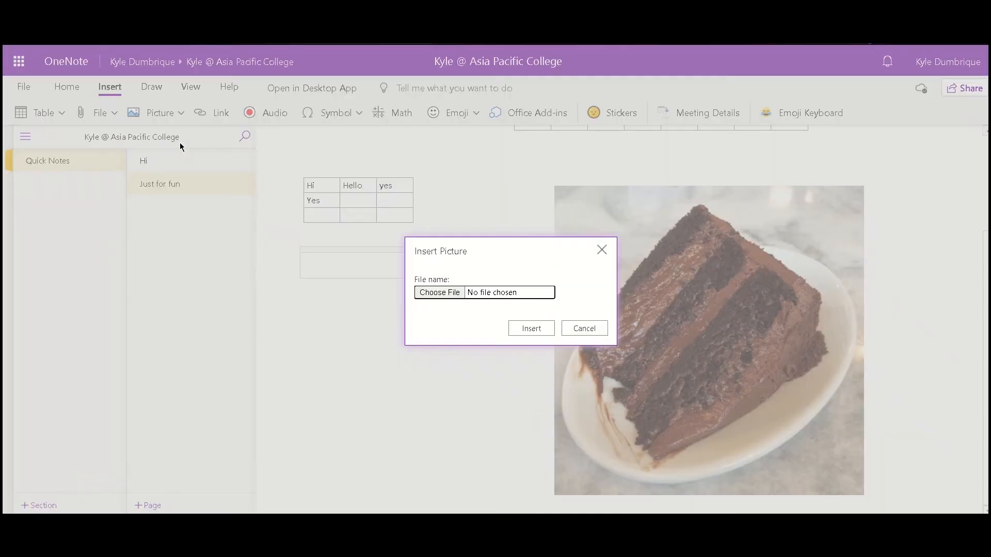
{"action": "left_click", "coordinate": [439, 292]}
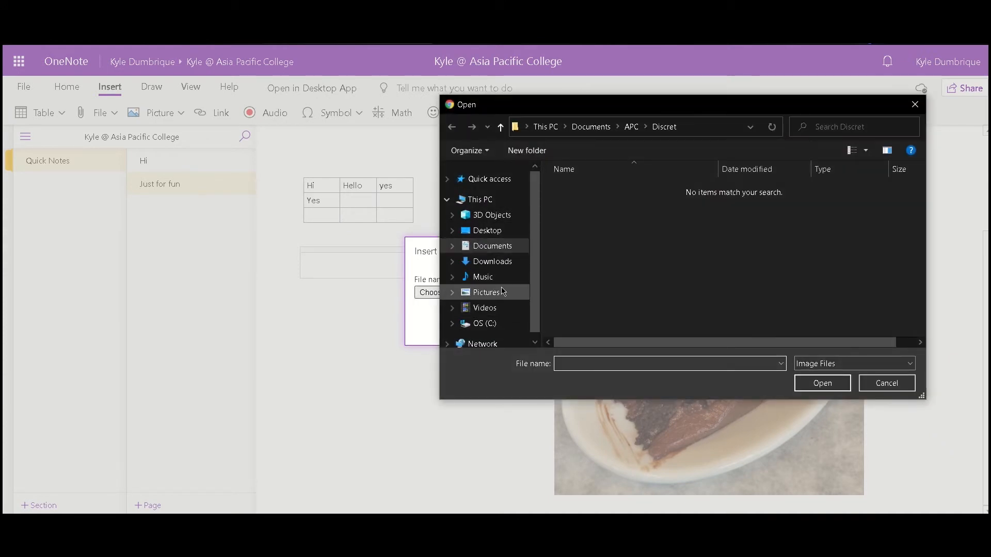
{"action": "left_click", "coordinate": [486, 292]}
{"action": "left_click", "coordinate": [733, 315]}
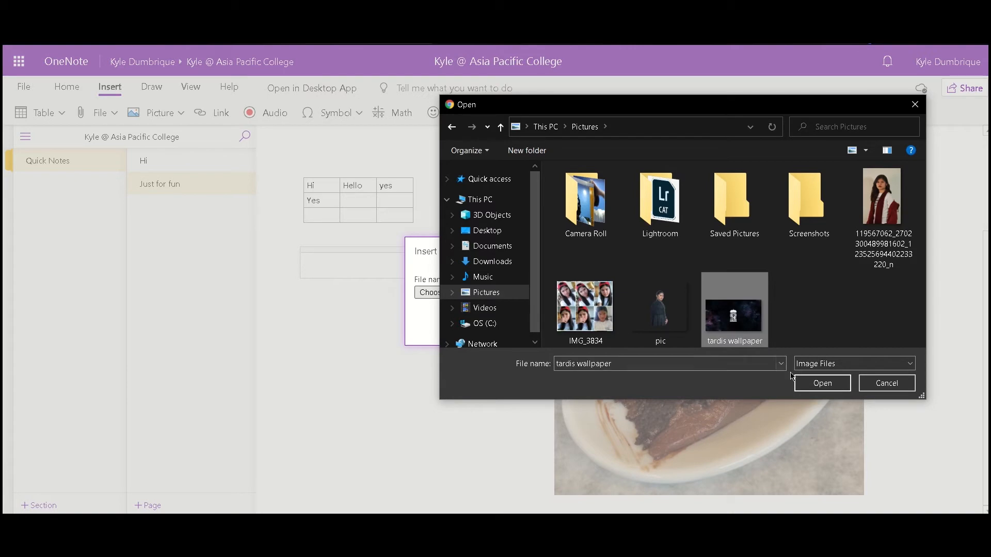
{"action": "left_click", "coordinate": [821, 383]}
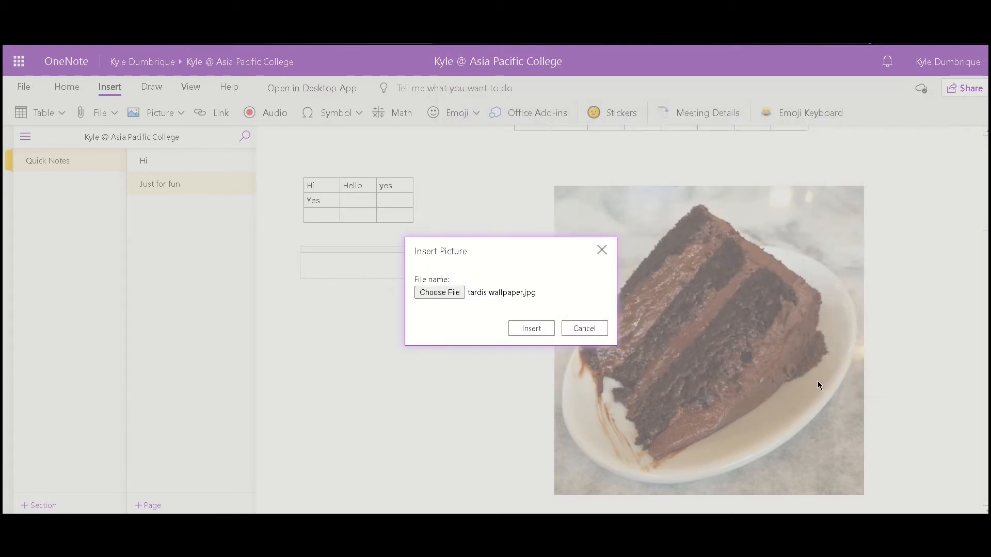
{"action": "left_click", "coordinate": [525, 330]}
Step: Shift the wallpaper picture slightly left and move the cake picture to the right so the two do not overlap
{"action": "left_click_drag", "start_coordinate": [478, 252], "coordinate": [433, 257]}
{"action": "left_click", "coordinate": [676, 263]}
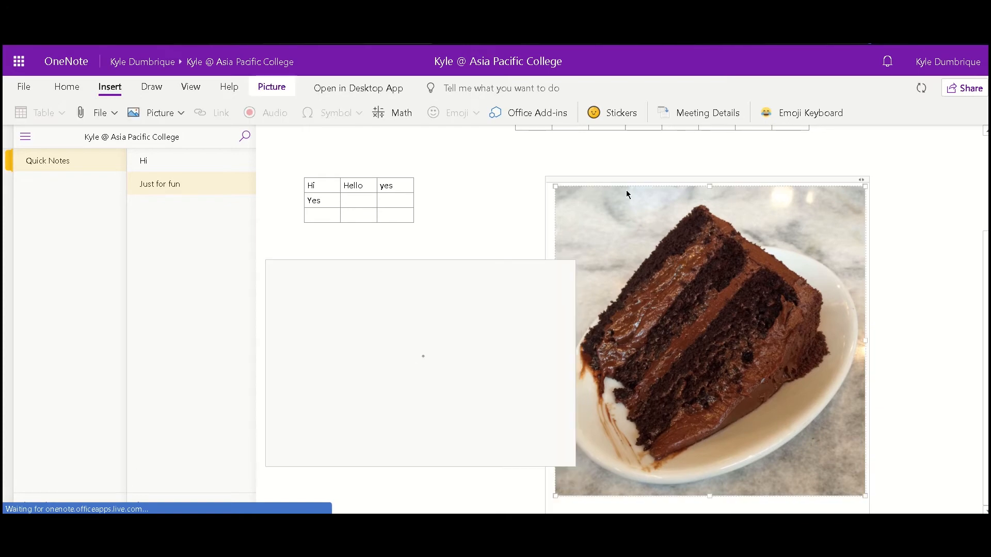
{"action": "left_click_drag", "start_coordinate": [620, 178], "coordinate": [666, 303]}
{"action": "scroll", "coordinate": [544, 276], "scroll_direction": "down", "scroll_amount": 3}
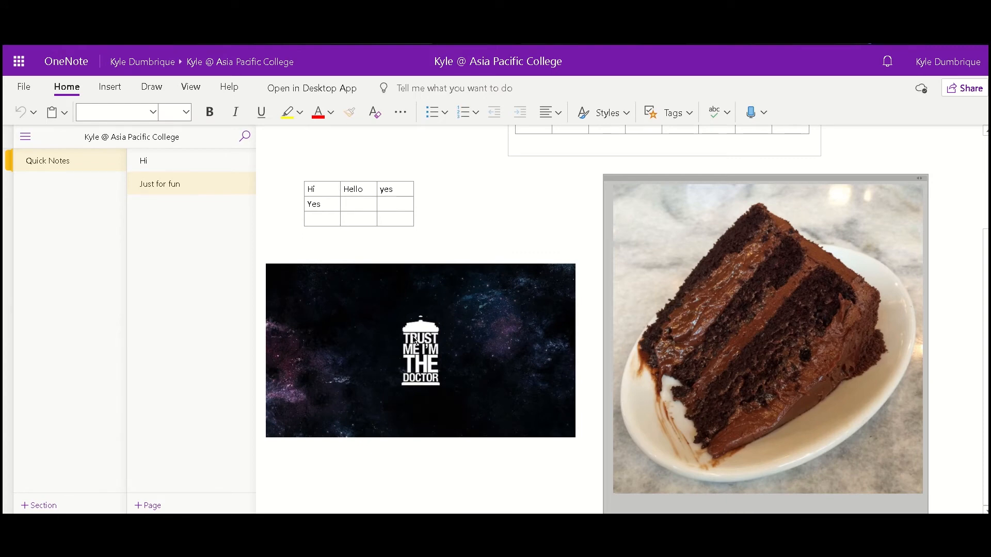
{"action": "left_click", "coordinate": [415, 341]}
{"action": "left_click", "coordinate": [821, 285]}
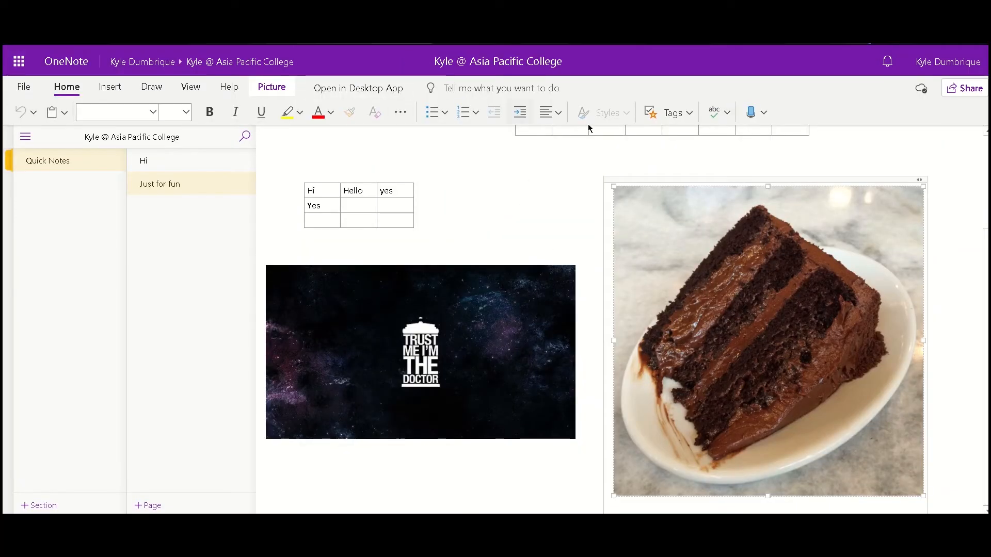
Step: Open the notebook's sharing link settings and try the organization, existing access and specific people options, toggling Allow editing off and on
{"action": "left_click", "coordinate": [972, 94]}
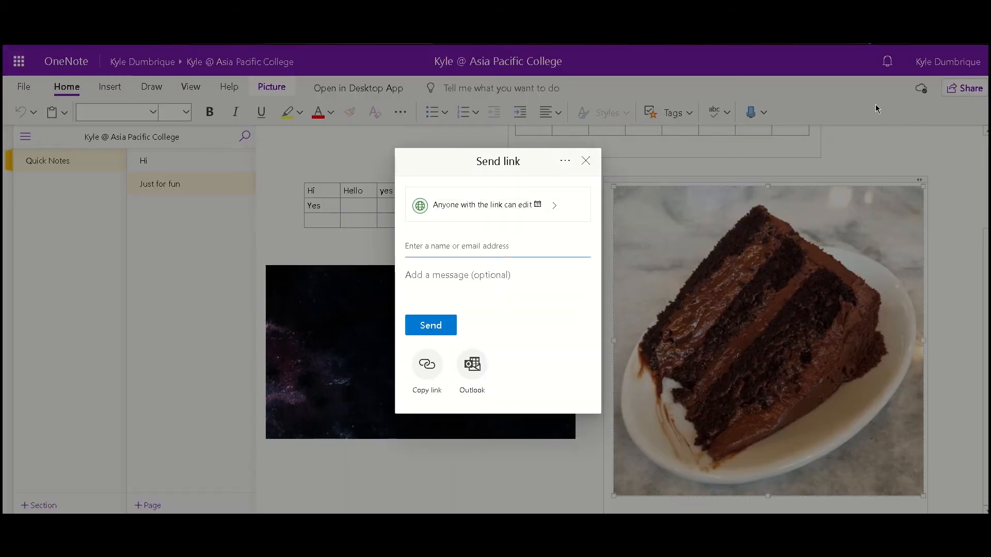
{"action": "left_click", "coordinate": [497, 208]}
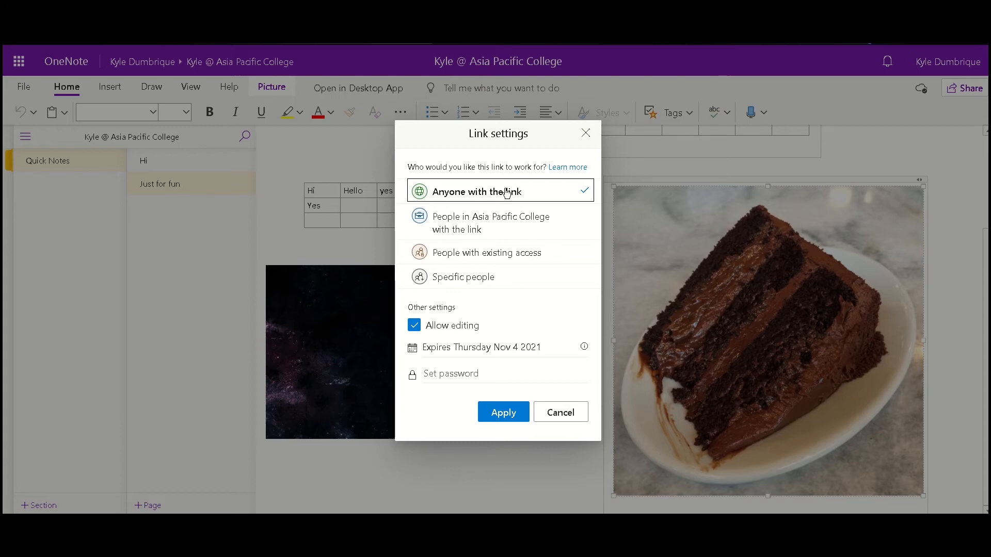
{"action": "left_click", "coordinate": [505, 225]}
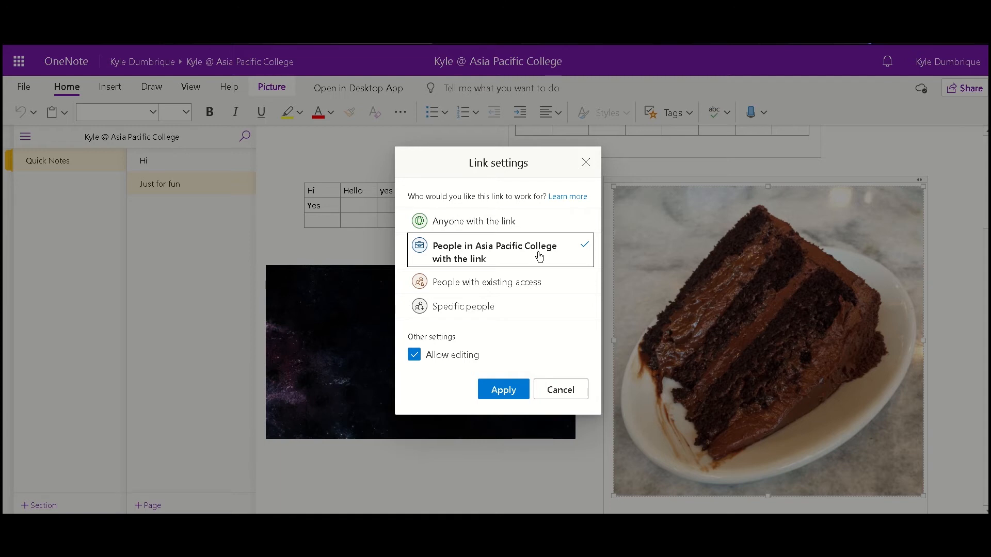
{"action": "left_click", "coordinate": [531, 282]}
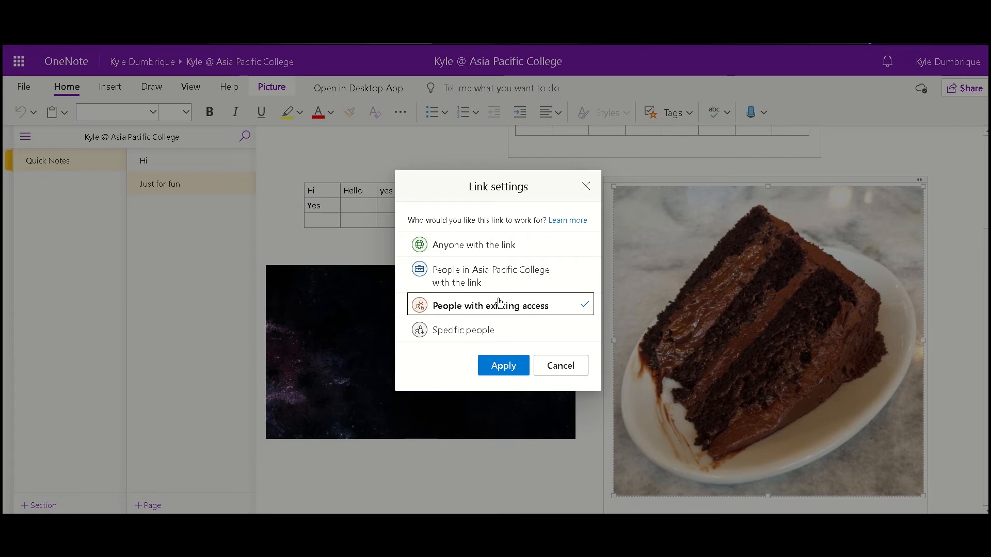
{"action": "left_click", "coordinate": [506, 331]}
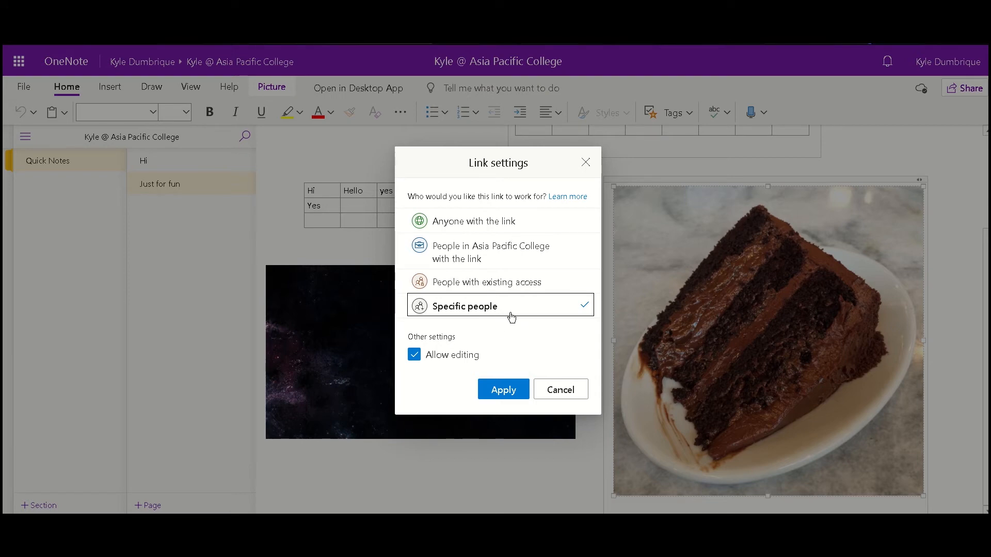
{"action": "left_click", "coordinate": [414, 360]}
{"action": "left_click", "coordinate": [415, 360]}
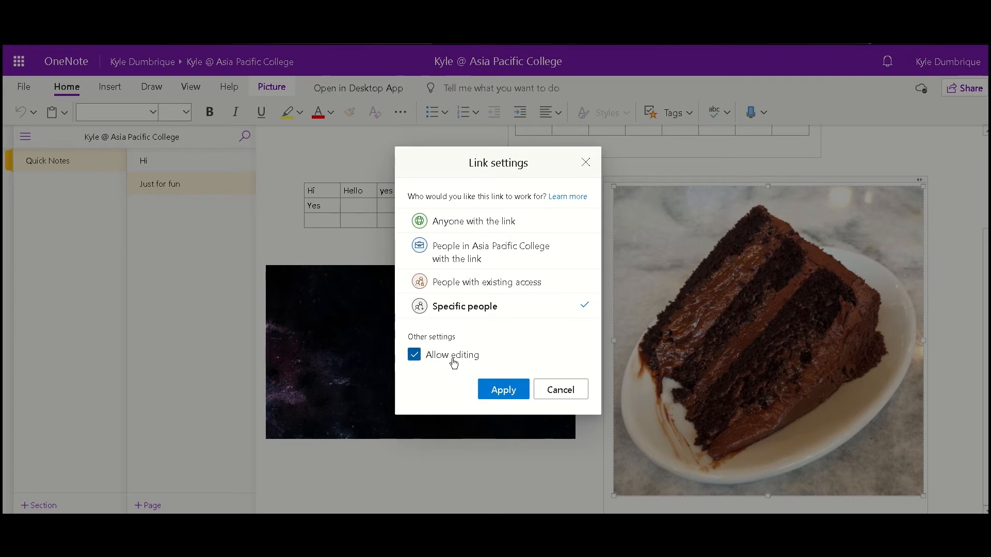
Step: Disable editing on the sharing link, make it work for anyone with the link, and keep its expiration at November 4, 2021
{"action": "left_click", "coordinate": [414, 356]}
{"action": "left_click", "coordinate": [470, 230]}
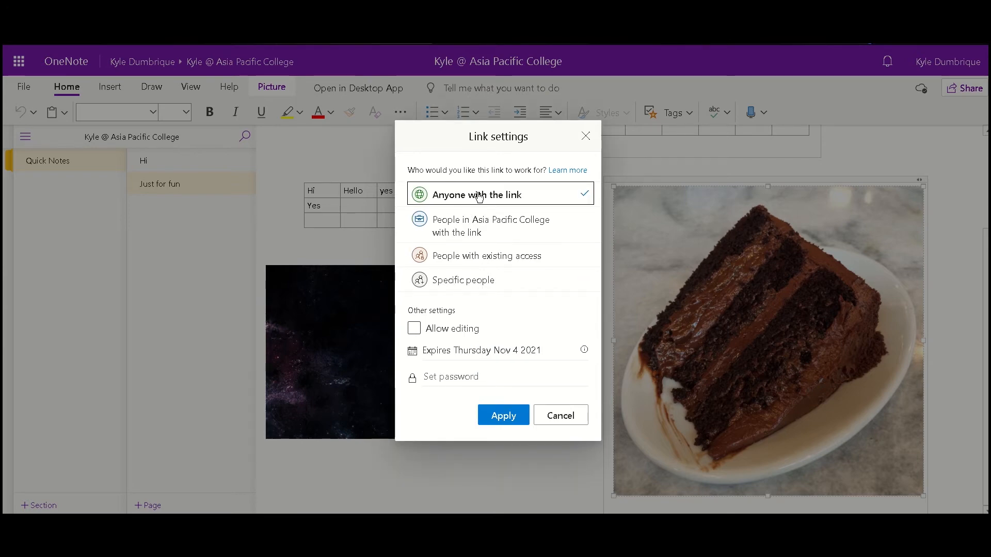
{"action": "left_click", "coordinate": [492, 351]}
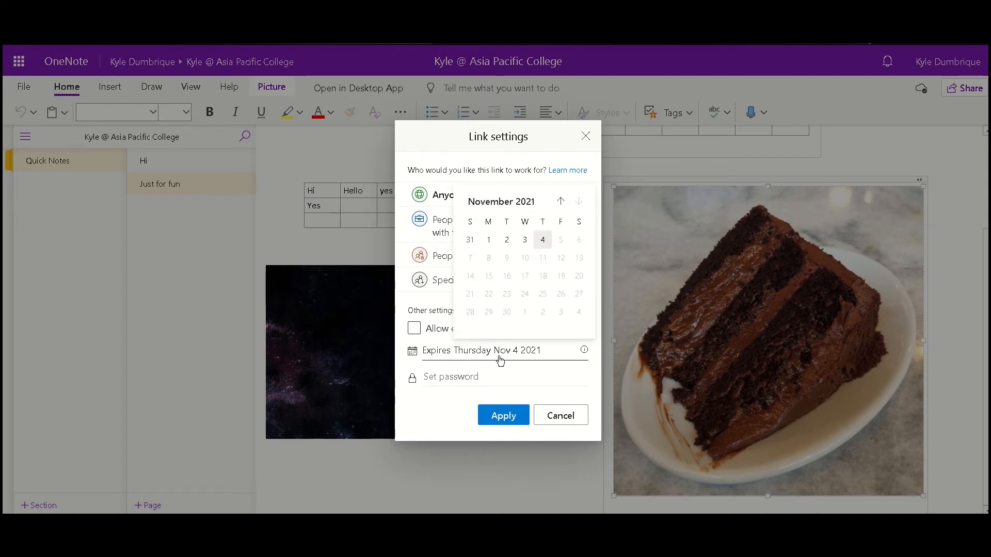
{"action": "left_click", "coordinate": [547, 237]}
{"action": "left_click", "coordinate": [562, 248]}
{"action": "left_click", "coordinate": [502, 251]}
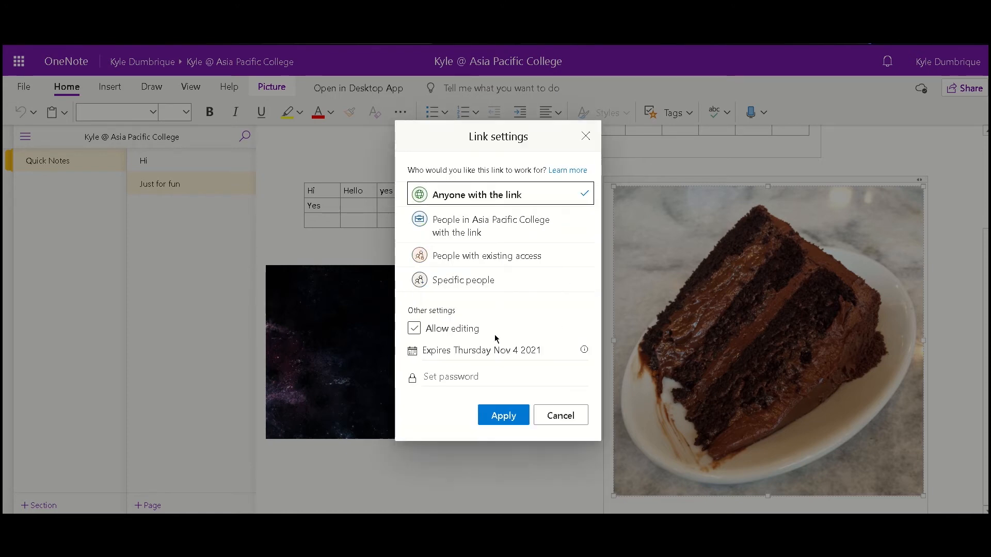
{"action": "left_click", "coordinate": [495, 350]}
{"action": "left_click", "coordinate": [584, 351]}
{"action": "left_click", "coordinate": [584, 352]}
Step: Try entering a password for the sharing link and clear the password field again
{"action": "left_click", "coordinate": [444, 375]}
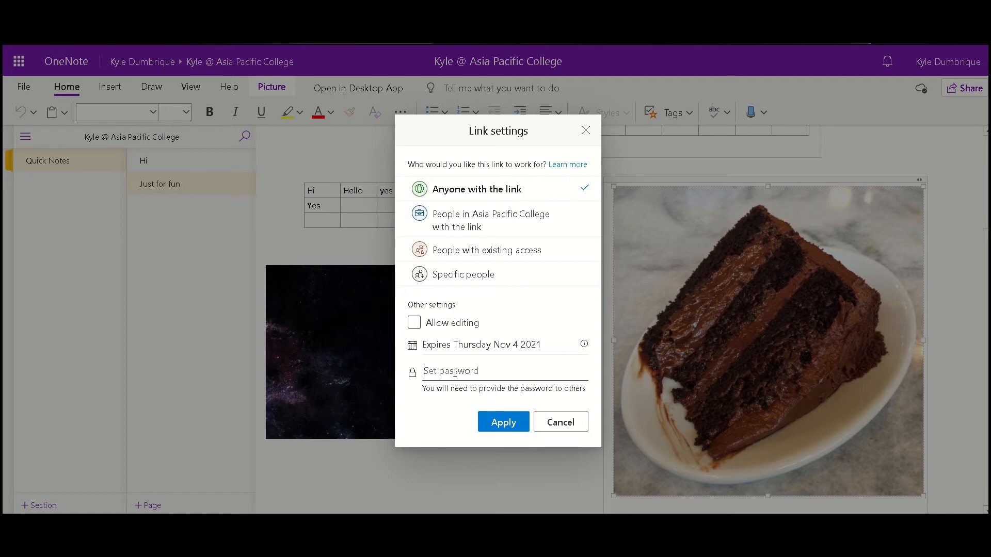
{"action": "type", "text": "p"}
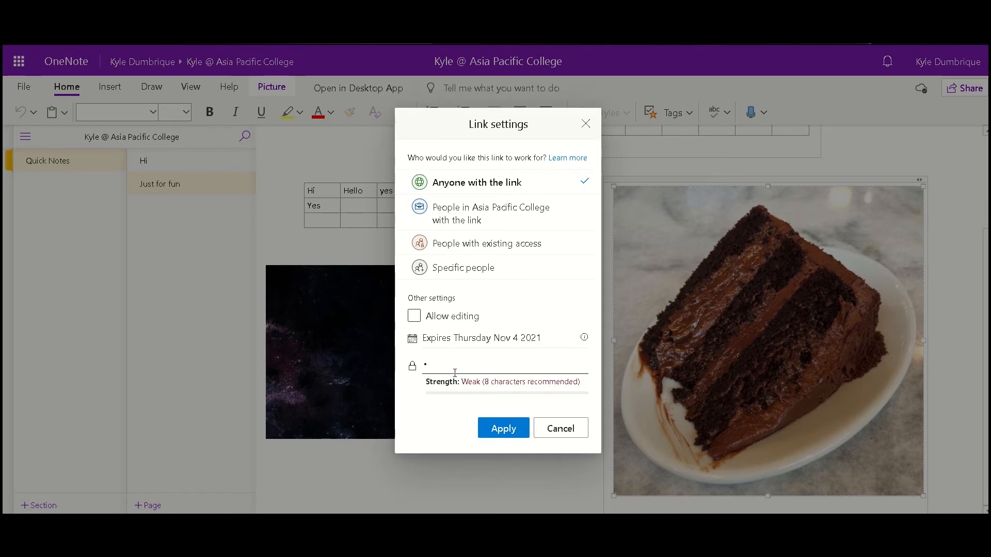
{"action": "key", "text": "BackSpace"}
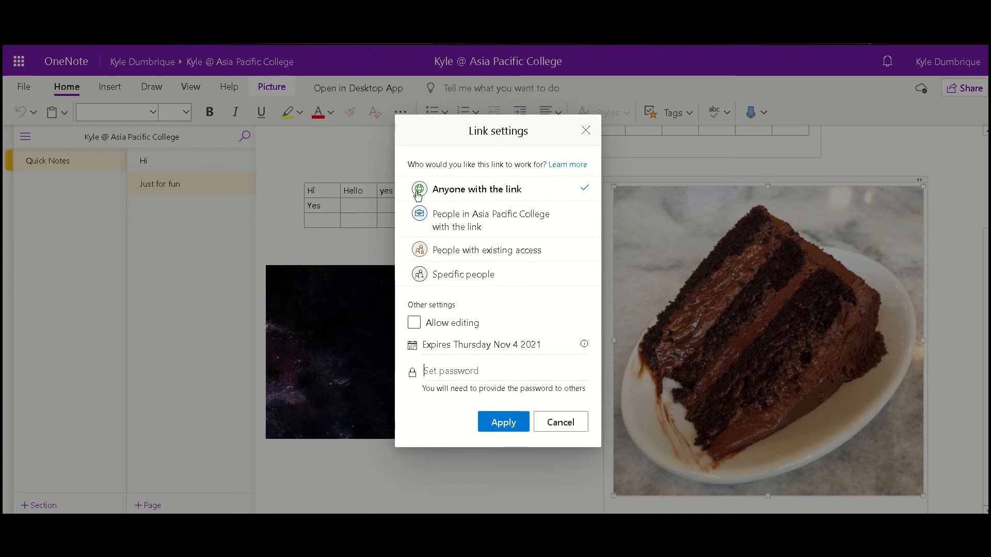
{"action": "left_click", "coordinate": [460, 370]}
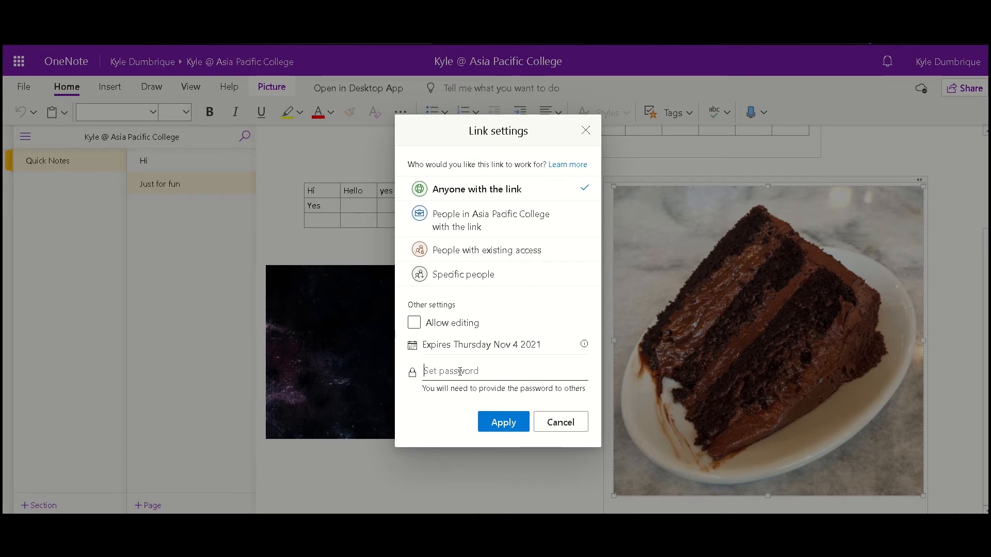
Step: Apply the link settings and close the sharing dialog without saving the password in the browser
{"action": "left_click", "coordinate": [505, 423]}
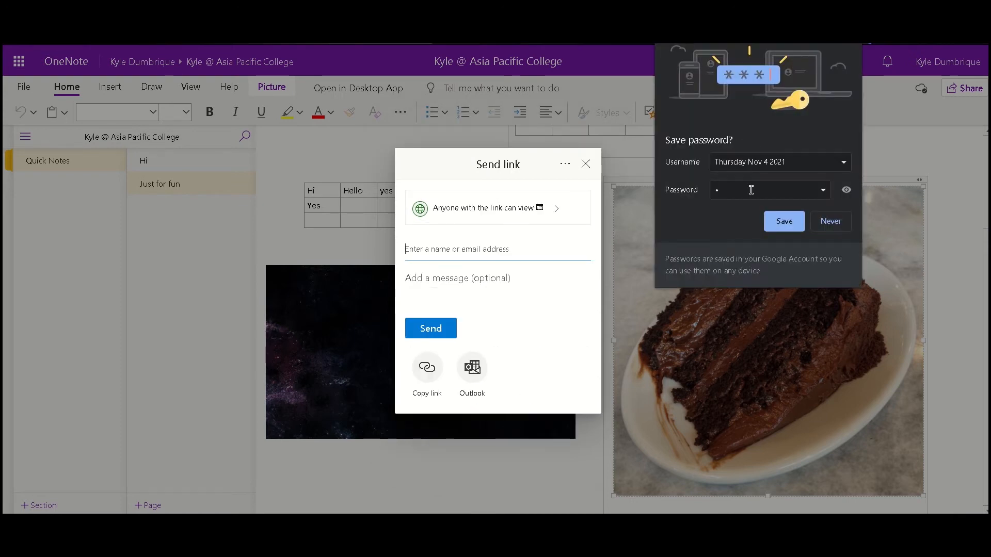
{"action": "left_click", "coordinate": [849, 225]}
{"action": "left_click", "coordinate": [586, 164]}
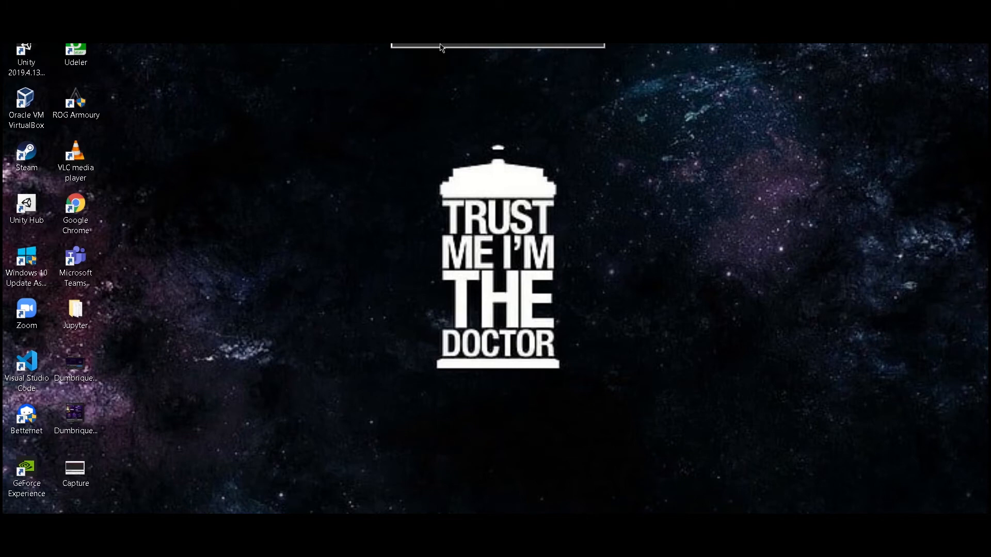
Step: Launch the OneNote desktop app by running onenote and add a page titled "New Page" to the Quick Notes section
{"action": "key", "text": "super+r"}
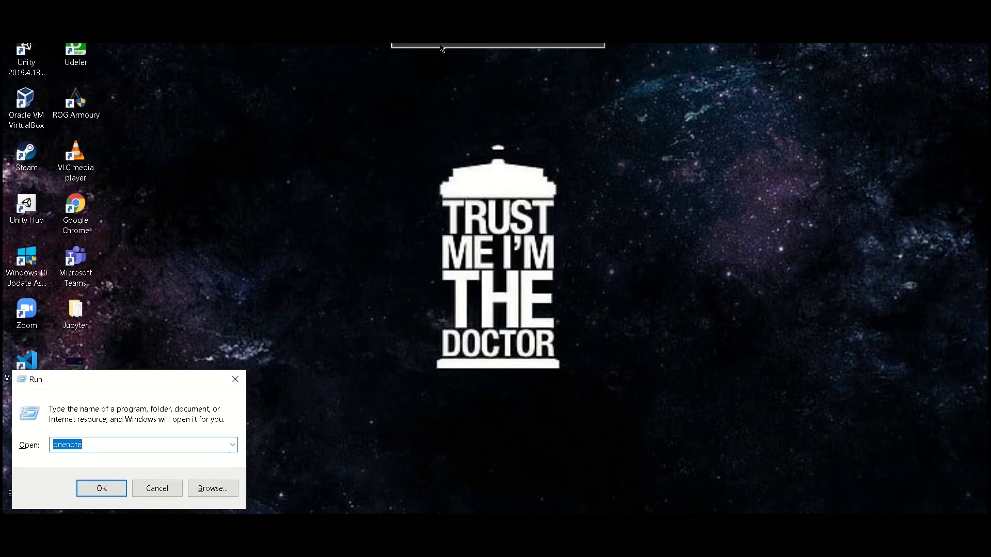
{"action": "key", "text": "Return"}
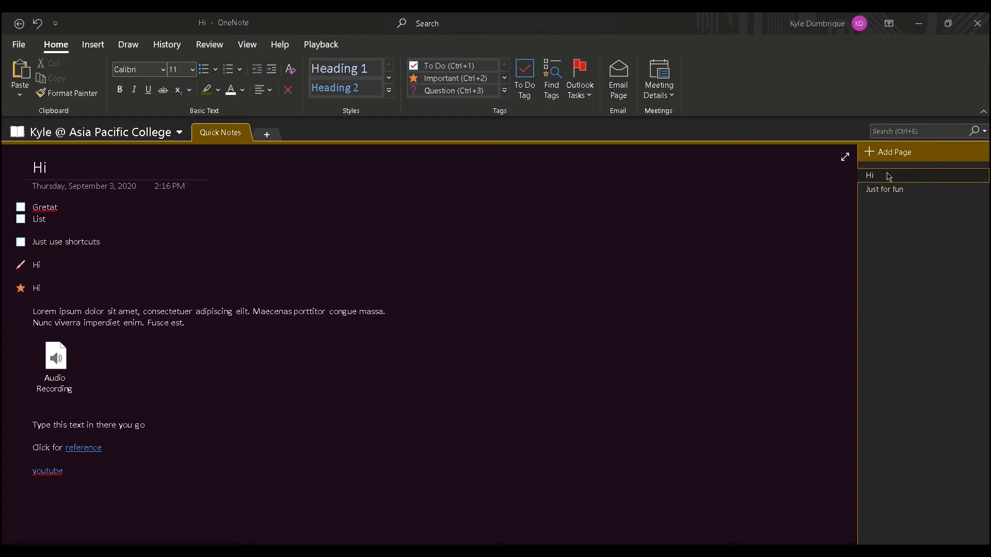
{"action": "double_click", "coordinate": [905, 212]}
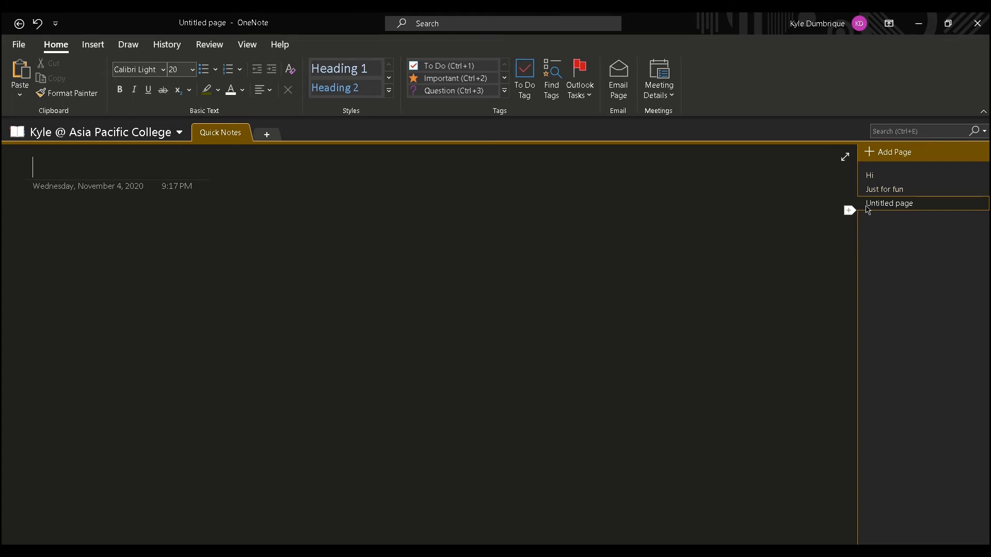
{"action": "type", "text": "New P"}
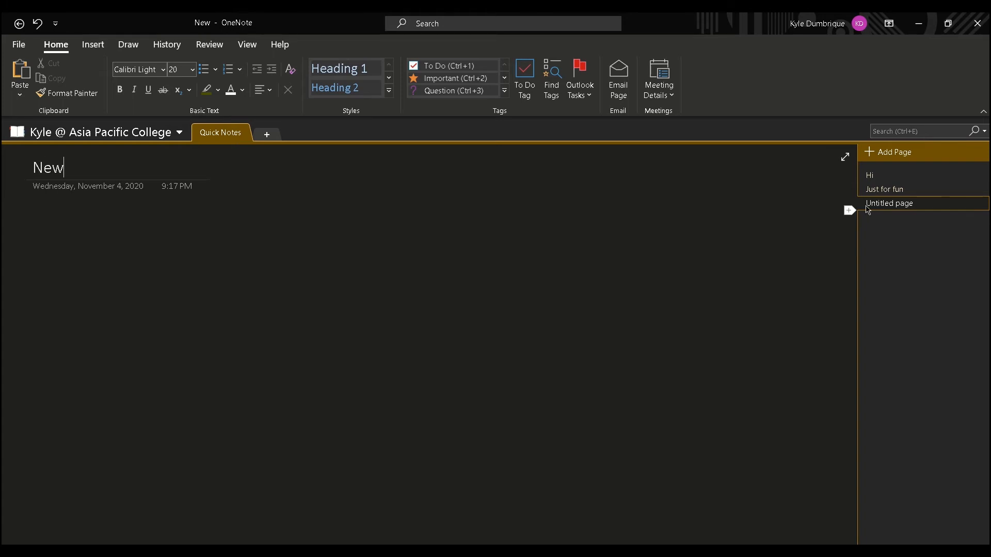
{"action": "type", "text": "age"}
{"action": "key", "text": "Return"}
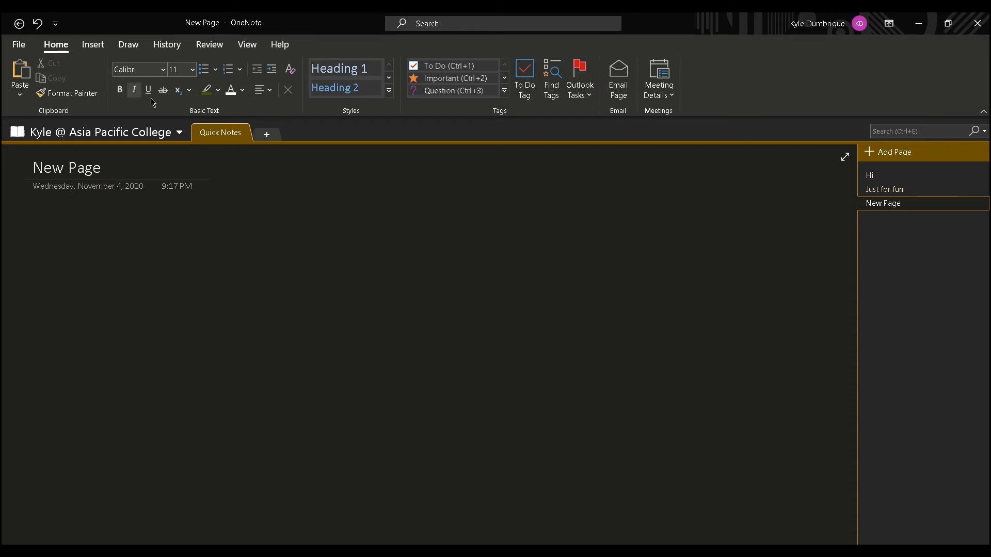
Step: Add a To Do checklist to the new page with the items "Step 1" and "Step 2"
{"action": "left_click", "coordinate": [448, 67]}
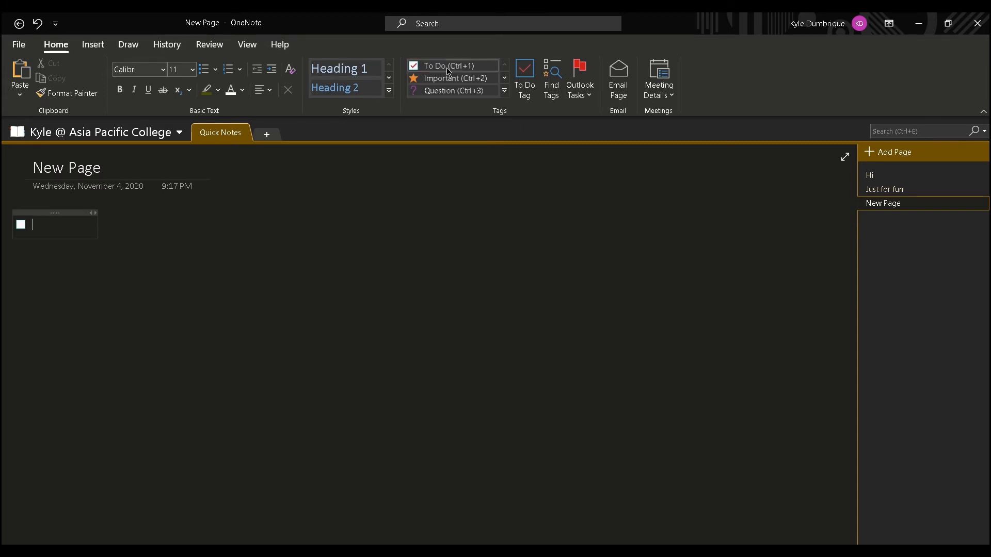
{"action": "type", "text": "Step 1"}
{"action": "key", "text": "Return"}
{"action": "type", "text": "Step 2"}
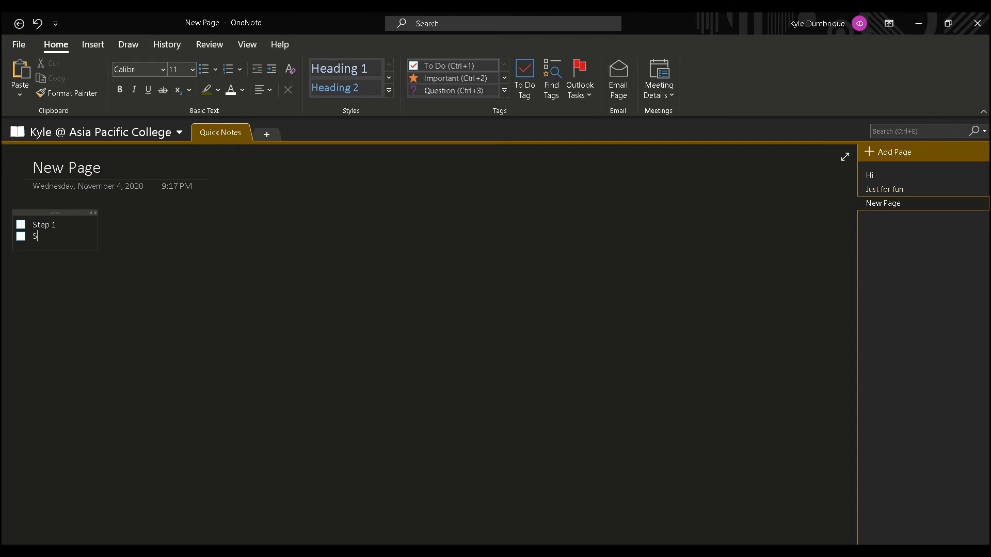
{"action": "key", "text": "Return"}
{"action": "key", "text": "BackSpace"}
Step: Add the line "Important" with the Important tag below the checklist, leaving a blank line between them
{"action": "key", "text": "Return"}
{"action": "key", "text": "ctrl+2"}
{"action": "type", "text": "Important"}
{"action": "key", "text": "Return"}
{"action": "key", "text": "Return"}
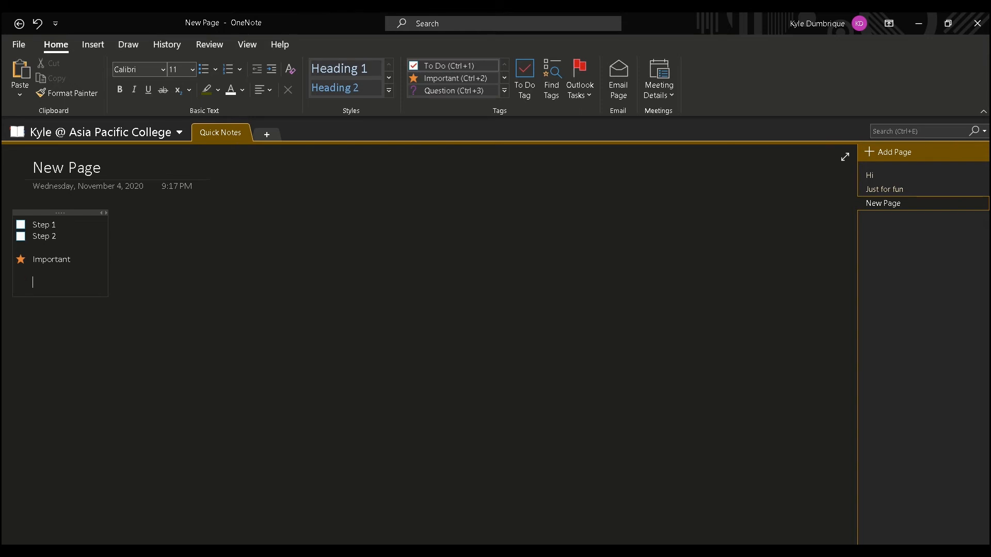
Step: Add the line "highlight" below the Important line and apply the Highlight tag to it
{"action": "type", "text": "highlight"}
{"action": "double_click", "coordinate": [60, 284]}
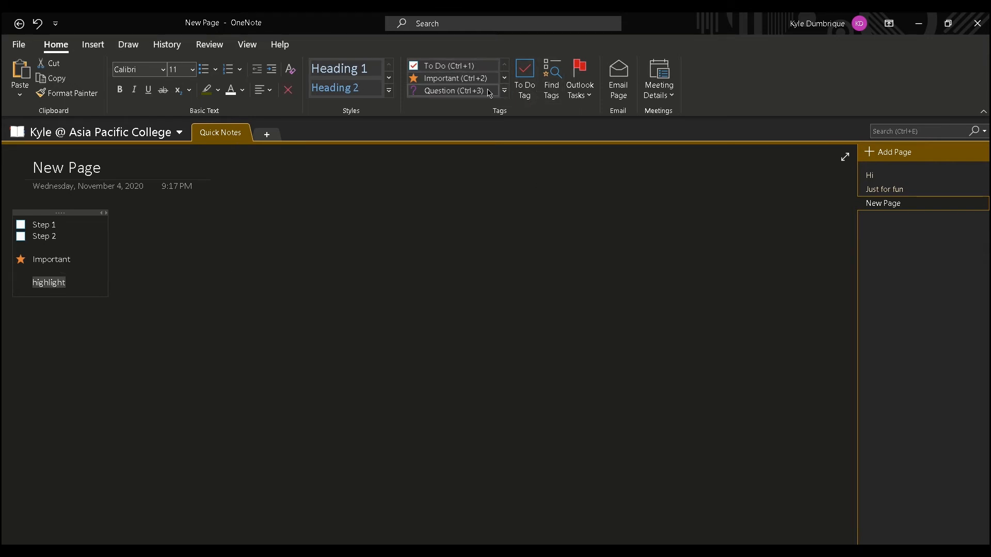
{"action": "left_click", "coordinate": [504, 91]}
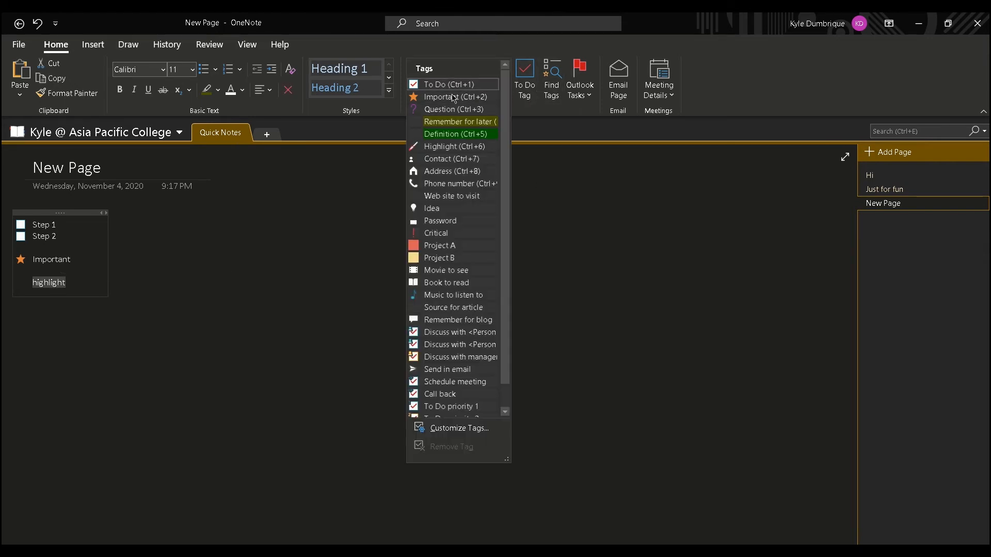
{"action": "left_click", "coordinate": [449, 147]}
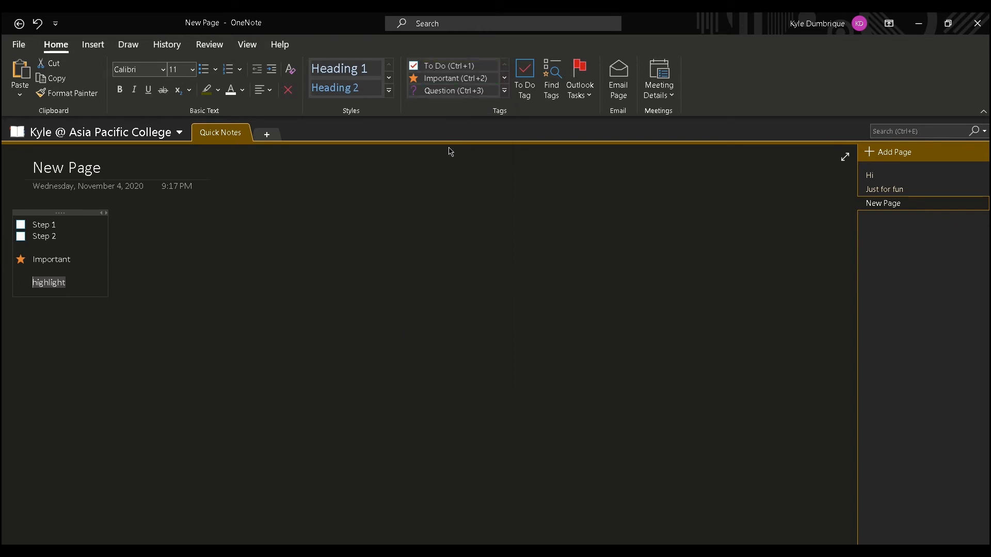
{"action": "left_click", "coordinate": [83, 293]}
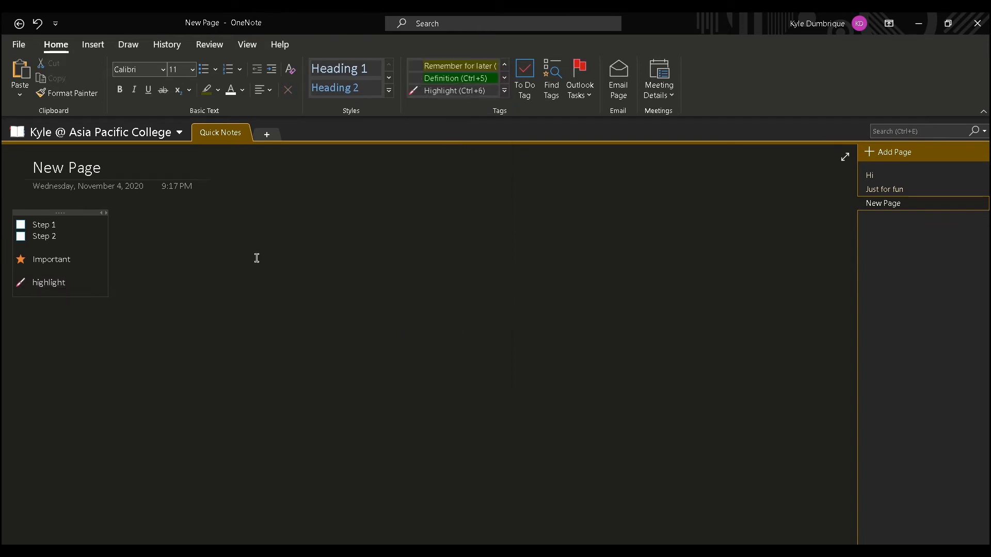
{"action": "left_click", "coordinate": [554, 82]}
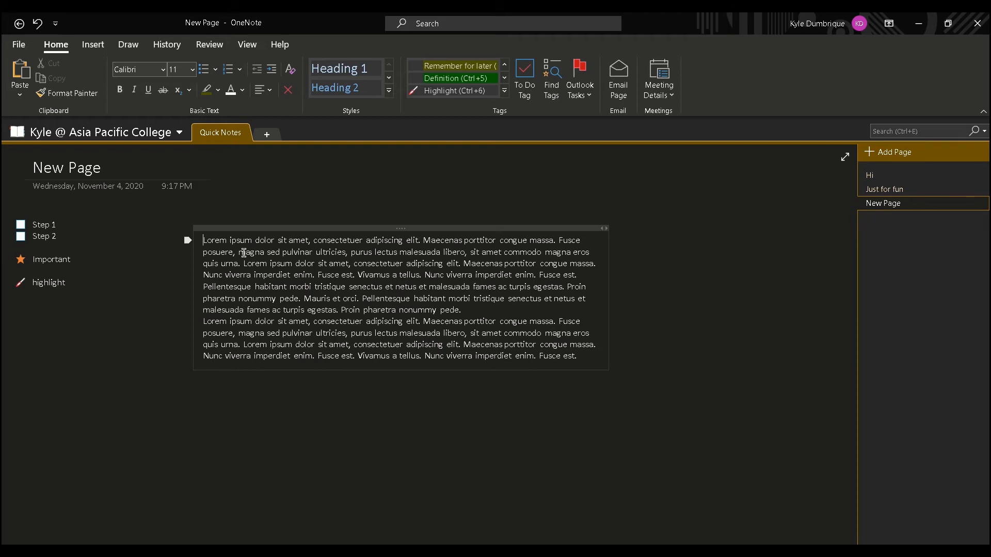
Step: Move the first Lorem ipsum paragraph down and up through the text block repeatedly, finishing at the beginning of the block
{"action": "key", "text": "alt+shift+Down"}
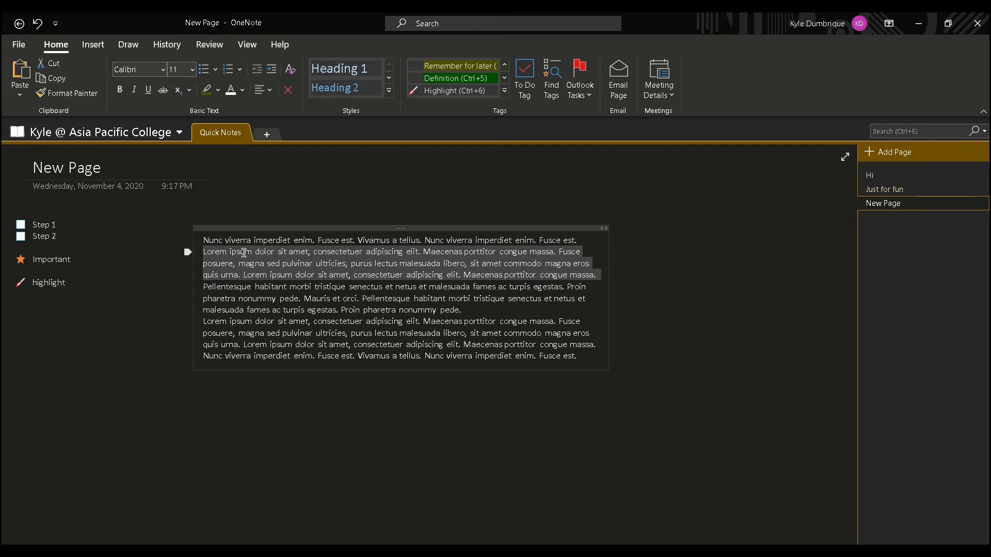
{"action": "key", "text": "alt+shift+Down"}
{"action": "key", "text": "alt+shift+Down"}
{"action": "key", "text": "alt+shift+Down"}
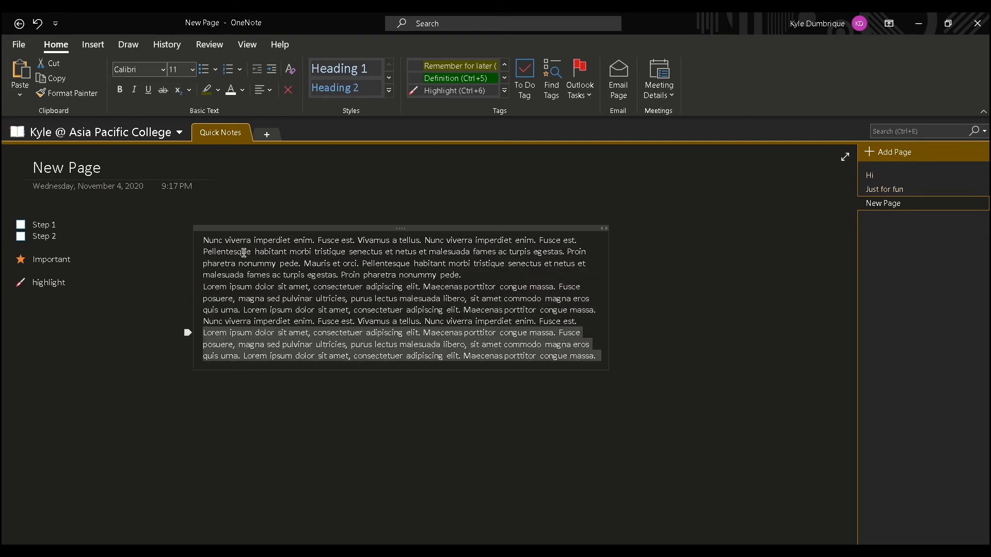
{"action": "key", "text": "alt+shift+Up"}
{"action": "key", "text": "alt+shift+Up"}
{"action": "key", "text": "alt+shift+Up"}
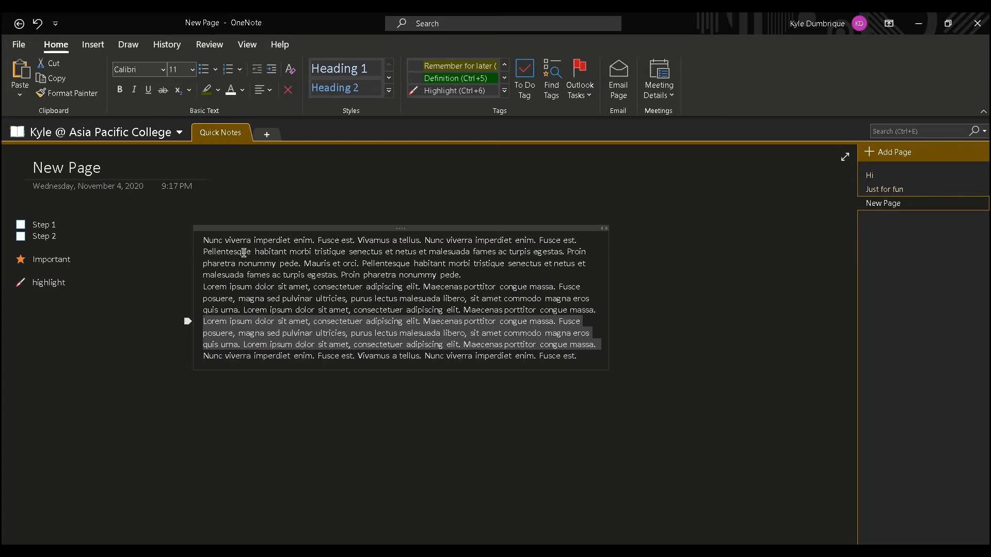
{"action": "key", "text": "alt+shift+Down"}
{"action": "key", "text": "alt+shift+Down"}
{"action": "key", "text": "alt+shift+Down"}
{"action": "key", "text": "alt+shift+Up"}
{"action": "key", "text": "alt+shift+Up"}
{"action": "key", "text": "alt+shift+Up"}
{"action": "key", "text": "alt+shift+Down"}
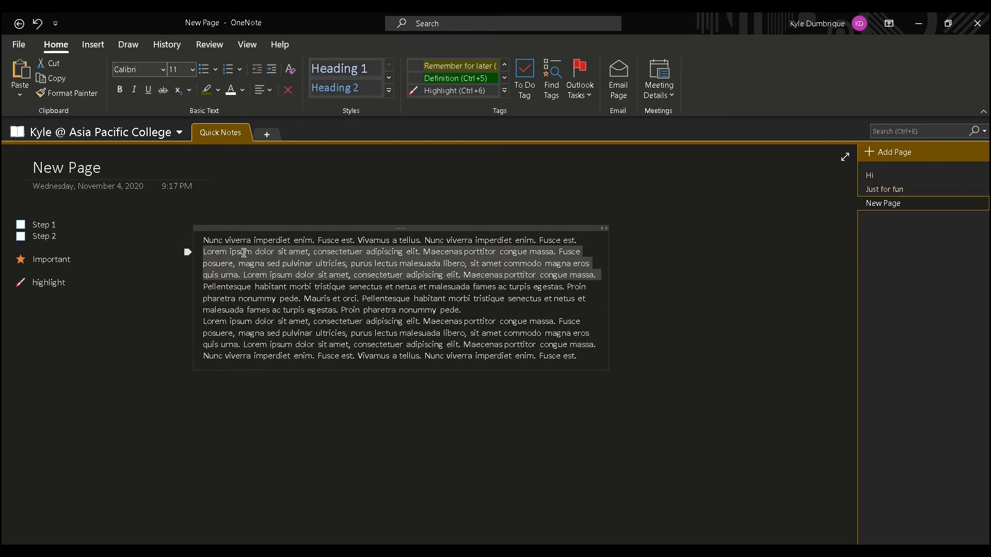
{"action": "key", "text": "alt+shift+Down"}
{"action": "key", "text": "alt+shift+Down"}
{"action": "key", "text": "alt+shift+Down"}
{"action": "key", "text": "alt+shift+Up"}
{"action": "key", "text": "alt+shift+Up"}
{"action": "key", "text": "alt+shift+Up"}
{"action": "key", "text": "alt+shift+Down"}
{"action": "key", "text": "alt+shift+Up"}
{"action": "key", "text": "alt+shift+Up"}
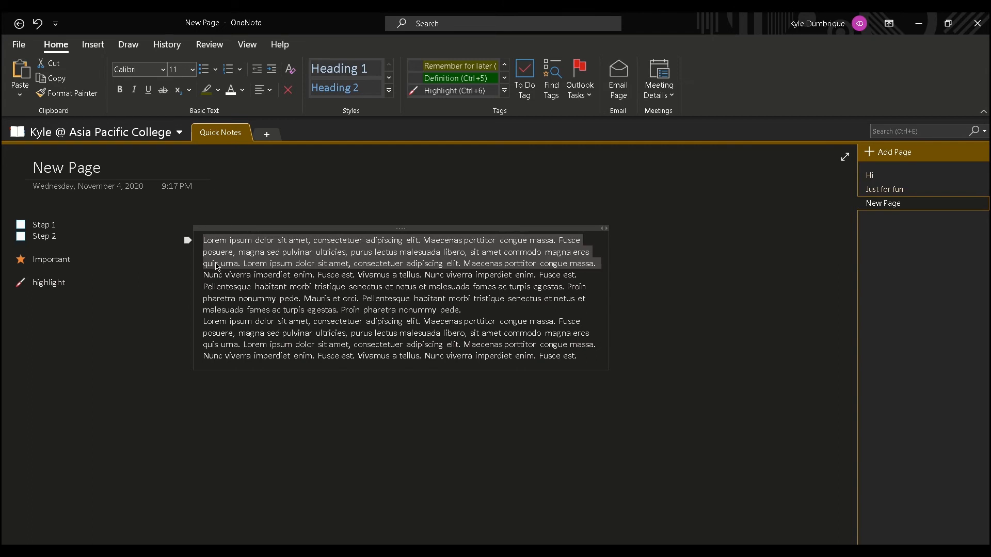
{"action": "mouse_move", "coordinate": [190, 243]}
{"action": "left_mouse_down"}
{"action": "mouse_move", "coordinate": [188, 344]}
{"action": "mouse_move", "coordinate": [186, 229]}
{"action": "left_mouse_up"}
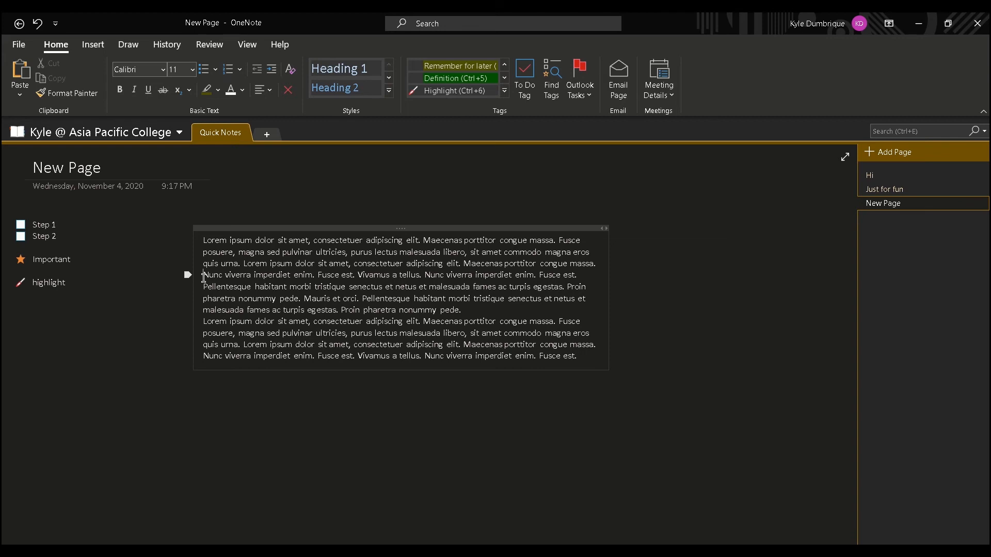
Step: Indent the first "Nunc viverra imperdiet enim" paragraph in the text block by one level
{"action": "key", "text": "Tab"}
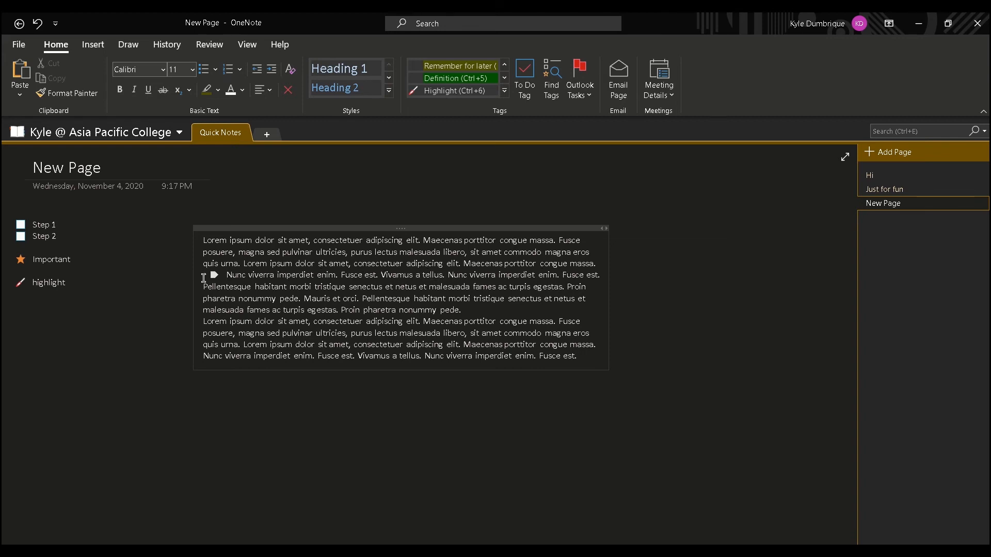
Step: Outdent, indent and outdent the "Nunc viverra imperdiet enim" paragraph again, finishing with it aligned to the block's other paragraphs
{"action": "key", "text": "shift+Tab"}
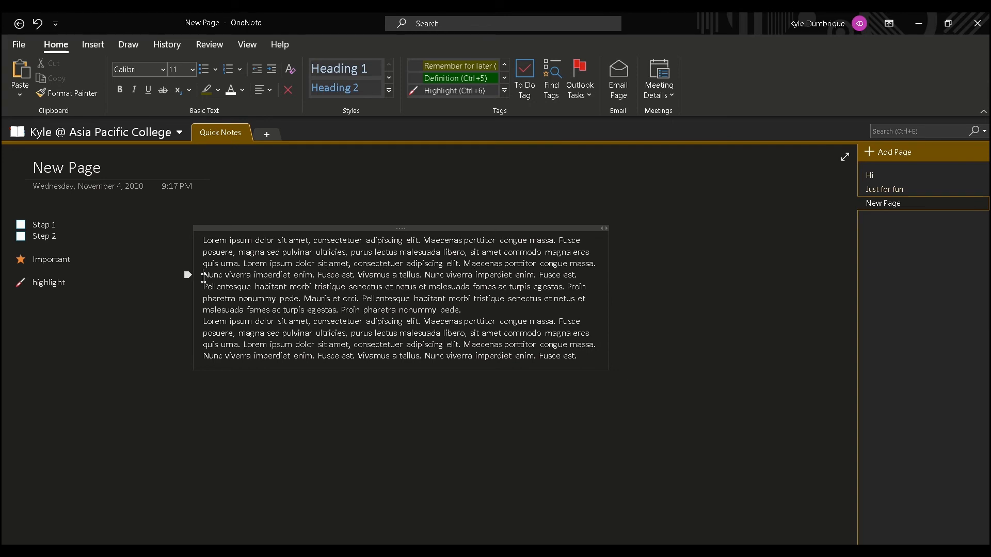
{"action": "key", "text": "Tab"}
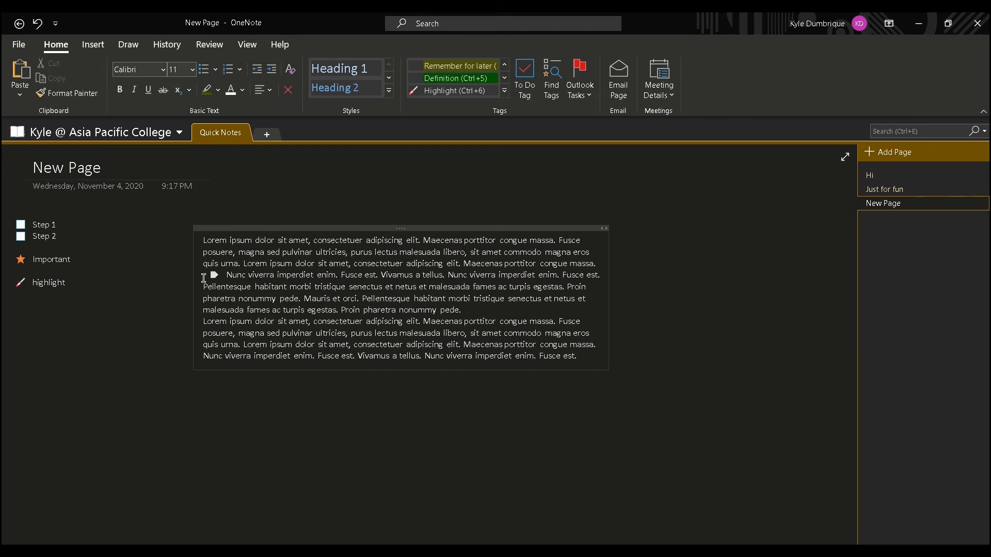
{"action": "key", "text": "shift+Tab"}
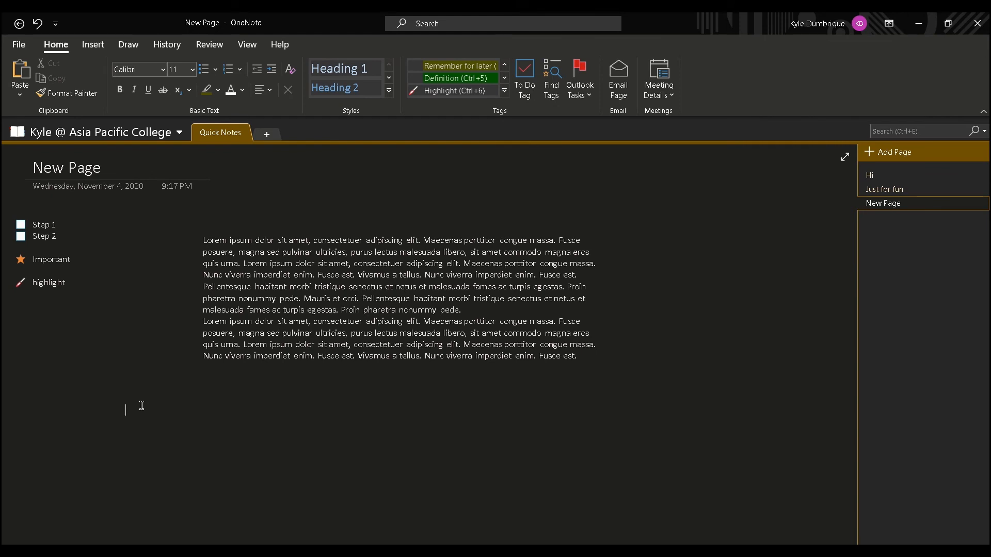
Step: Add a note below the Lorem ipsum block that calculates 15/5 and 85*15 on one line
{"action": "left_click", "coordinate": [126, 411]}
{"action": "type", "text": "15/5 = 3"}
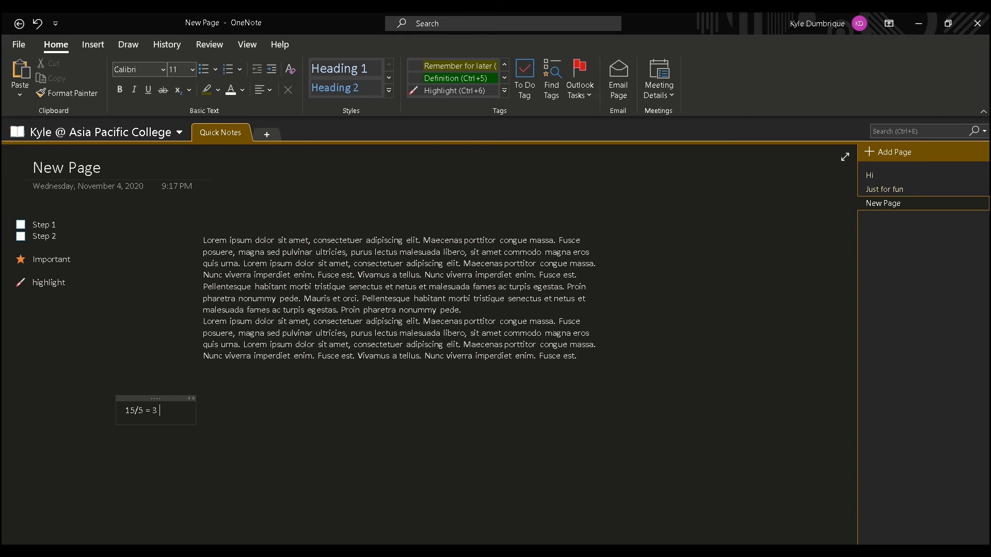
{"action": "type", "text": "85*15 = 1,275"}
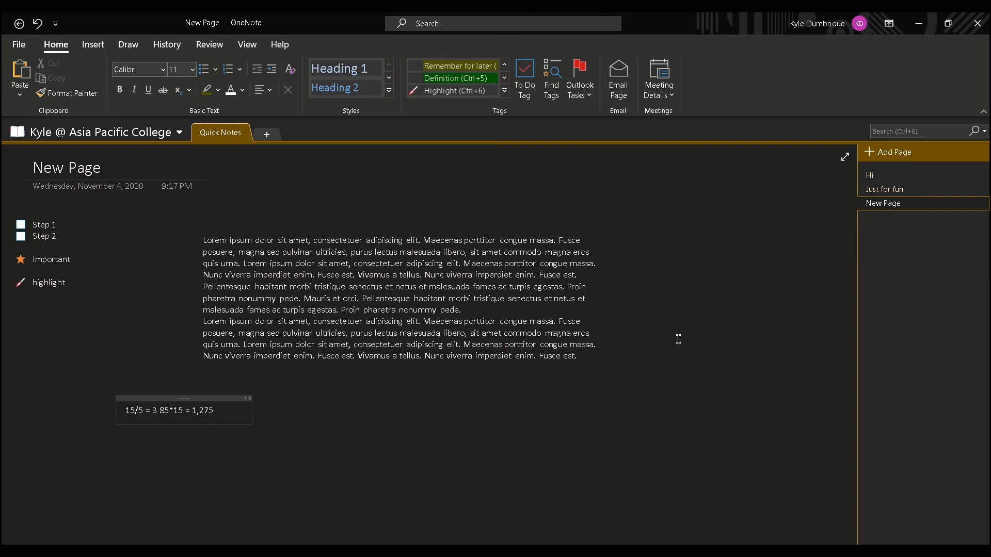
Step: Capture a rectangular screen clip of the Lorem ipsum block and paste it as a picture below the original, beside the calculations
{"action": "key", "text": "super+shift+s"}
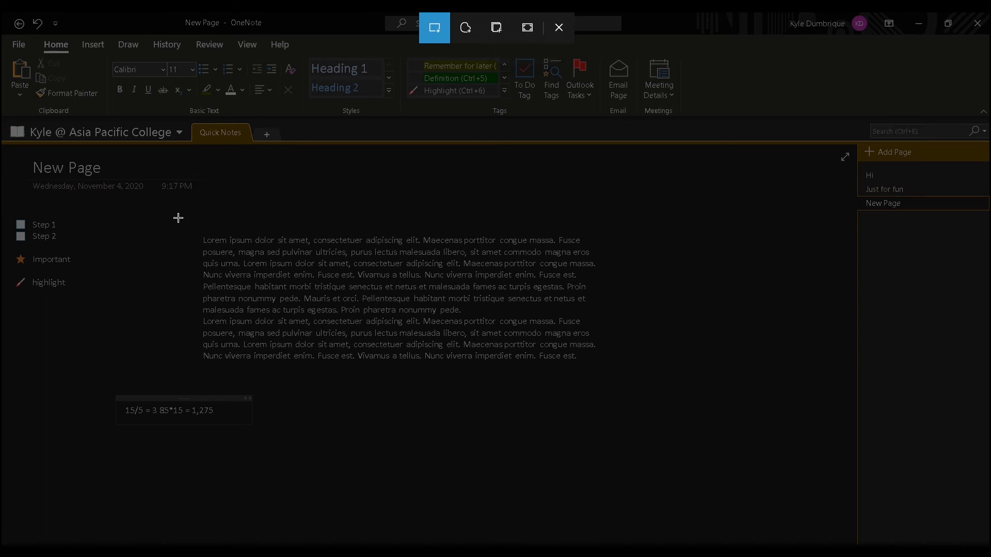
{"action": "left_click_drag", "start_coordinate": [178, 218], "coordinate": [621, 384]}
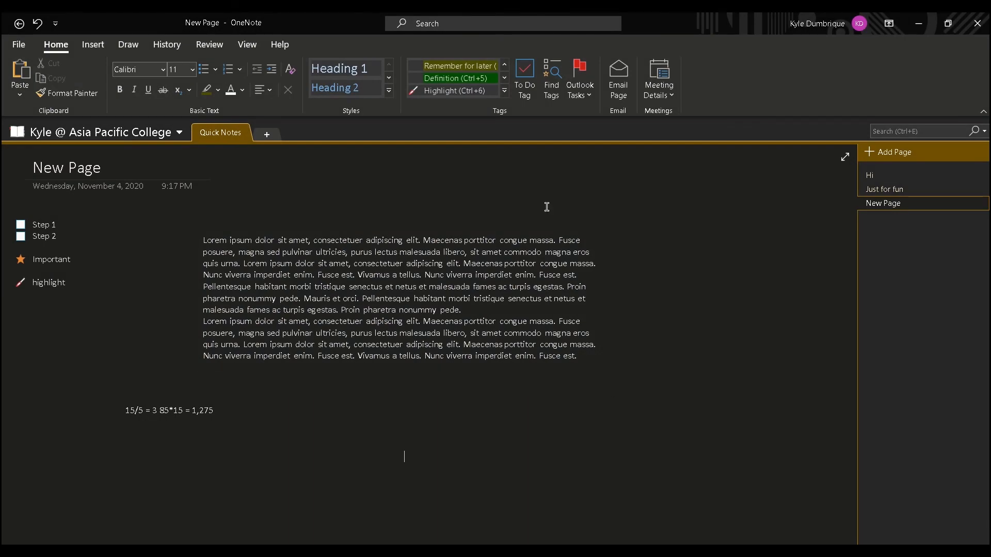
{"action": "right_click", "coordinate": [420, 429]}
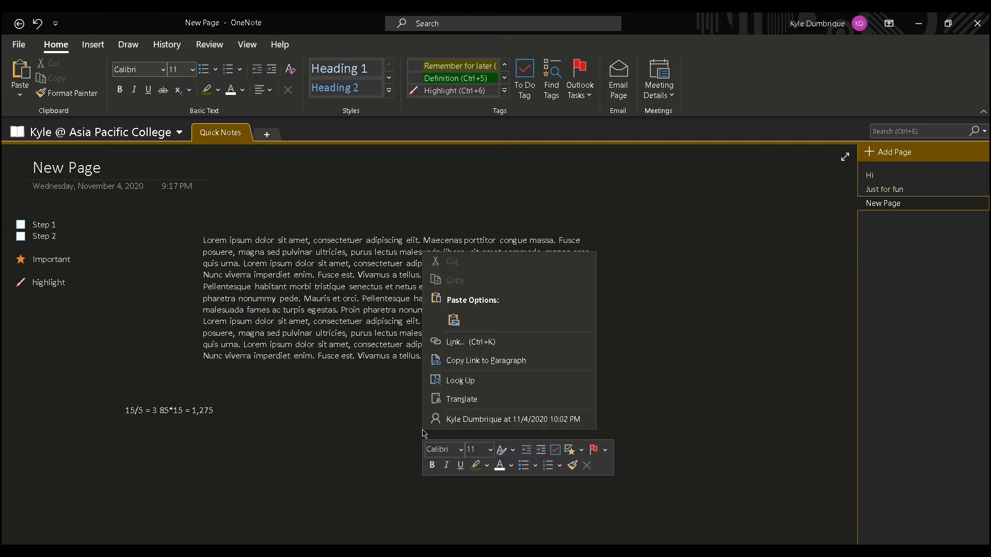
{"action": "left_click", "coordinate": [459, 324]}
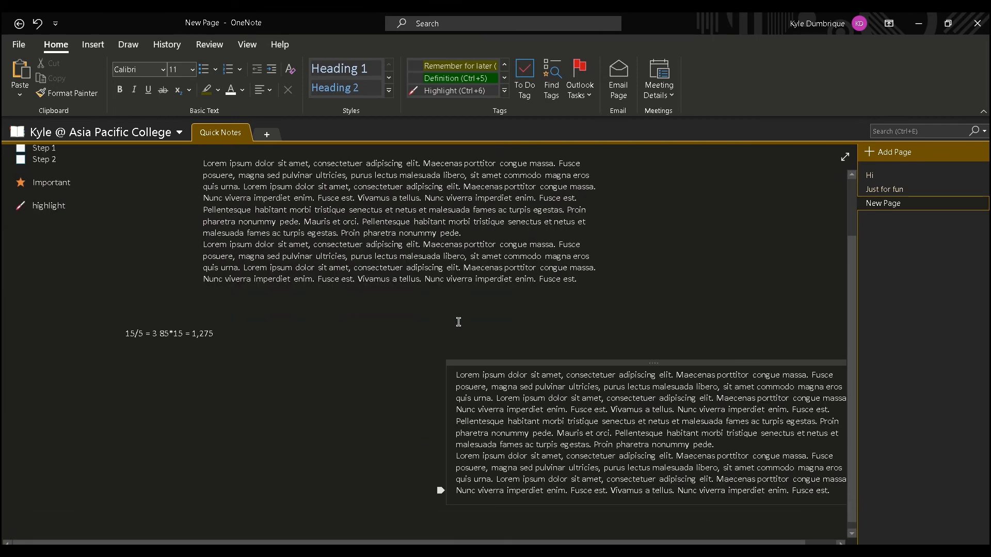
{"action": "left_click_drag", "start_coordinate": [462, 351], "coordinate": [349, 340]}
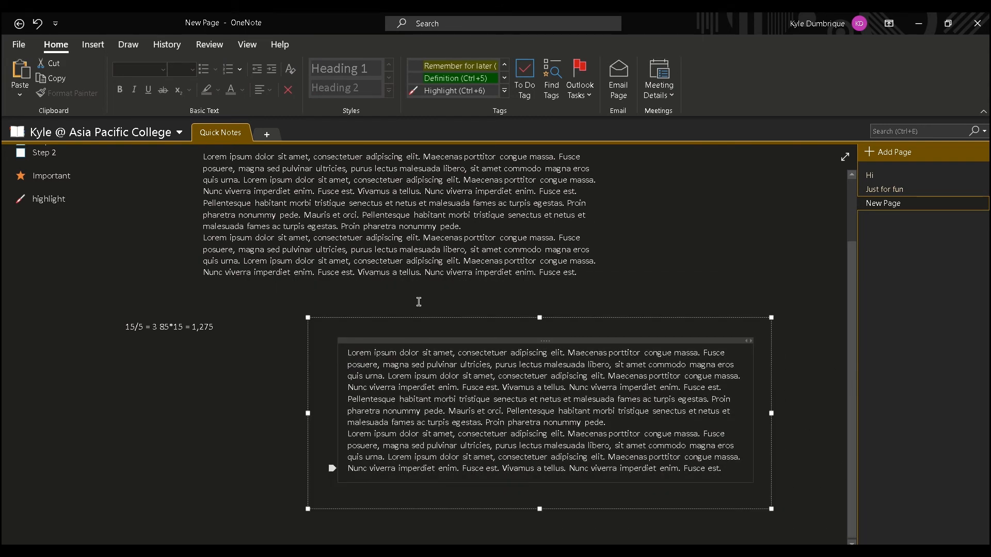
{"action": "left_click", "coordinate": [418, 302]}
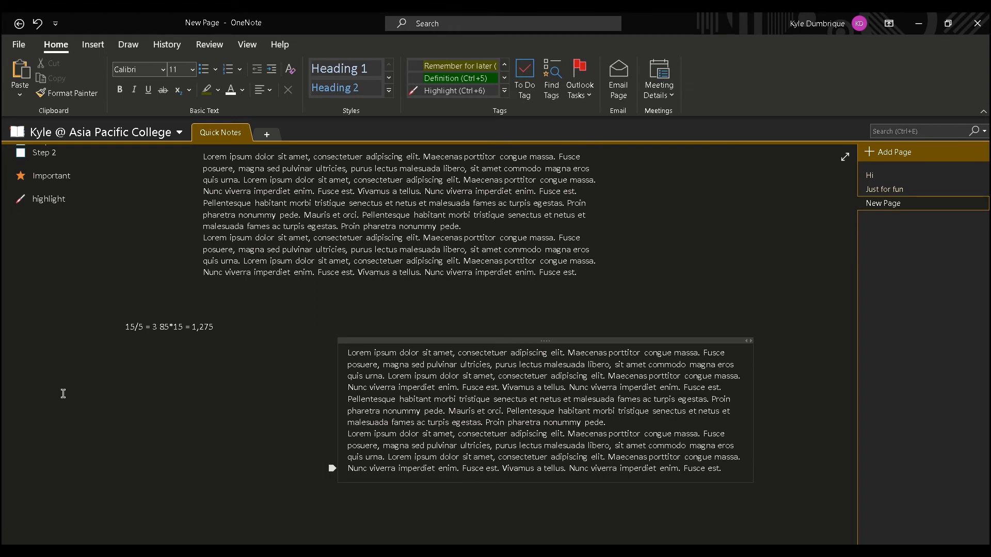
Step: Add a wiki-style page link [[Just for fun]] on the blank area below the calculations
{"action": "left_click", "coordinate": [63, 391]}
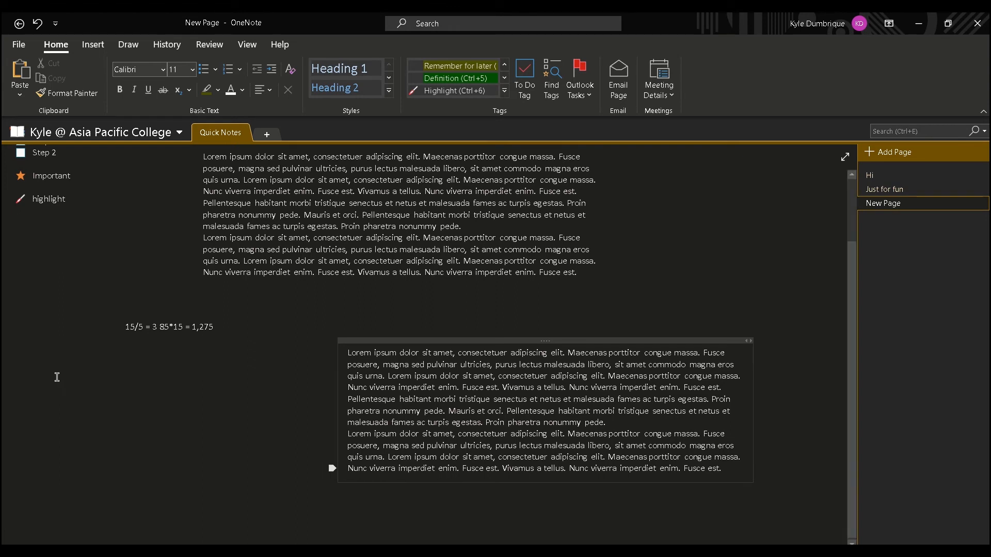
{"action": "type", "text": "[["}
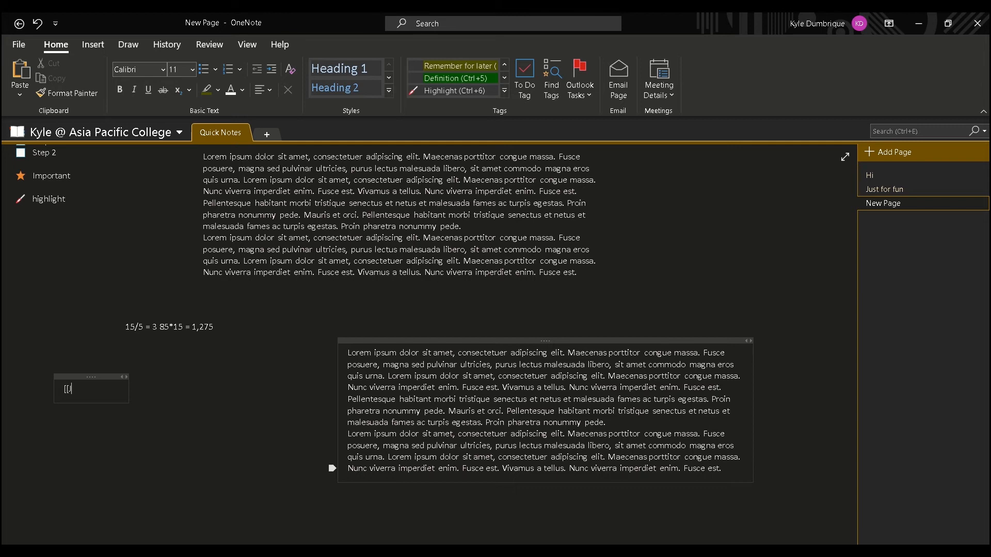
{"action": "type", "text": "Just for fun"}
{"action": "type", "text": "]]"}
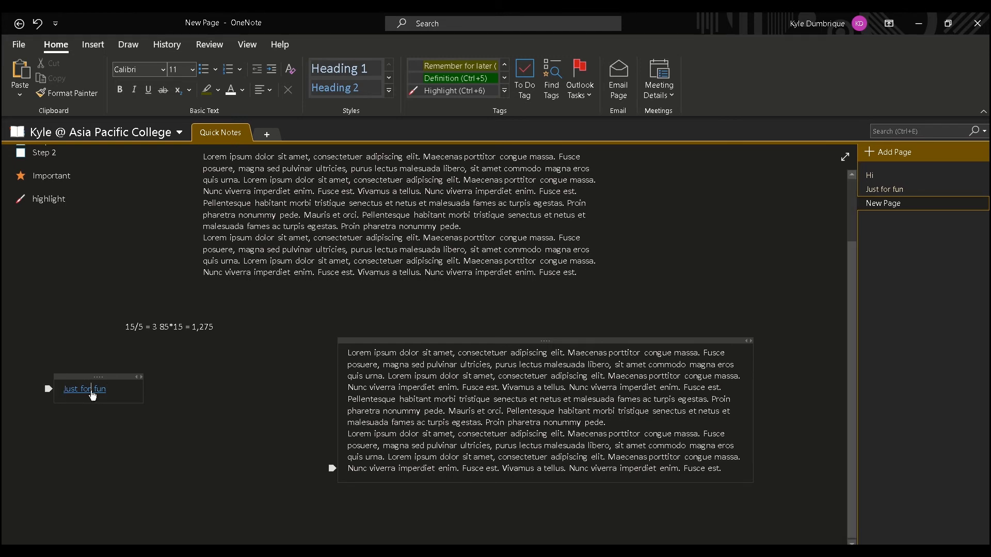
Step: Follow the Just for fun link, look through the linked page, and return to New Page
{"action": "left_click", "coordinate": [93, 396]}
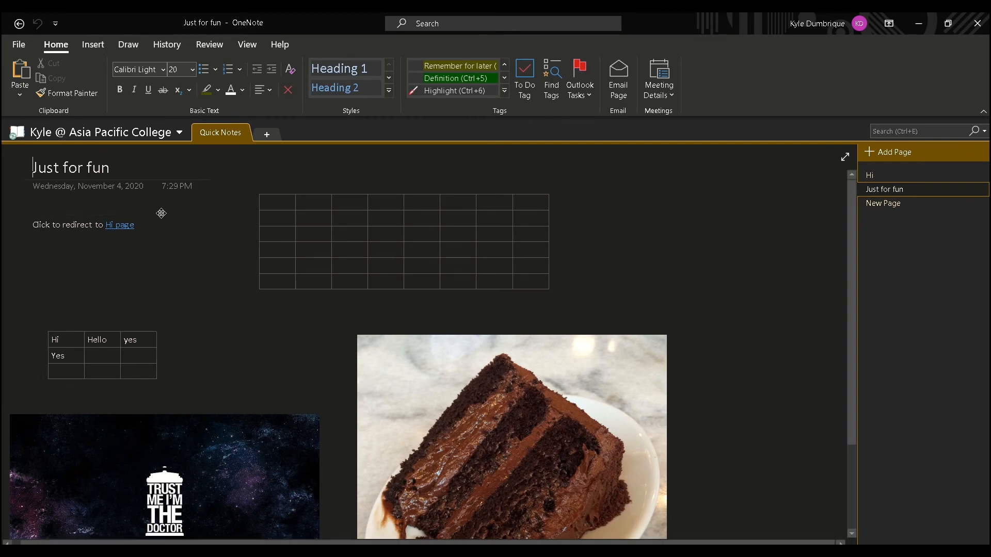
{"action": "scroll", "coordinate": [228, 239], "scroll_direction": "down", "scroll_amount": 3}
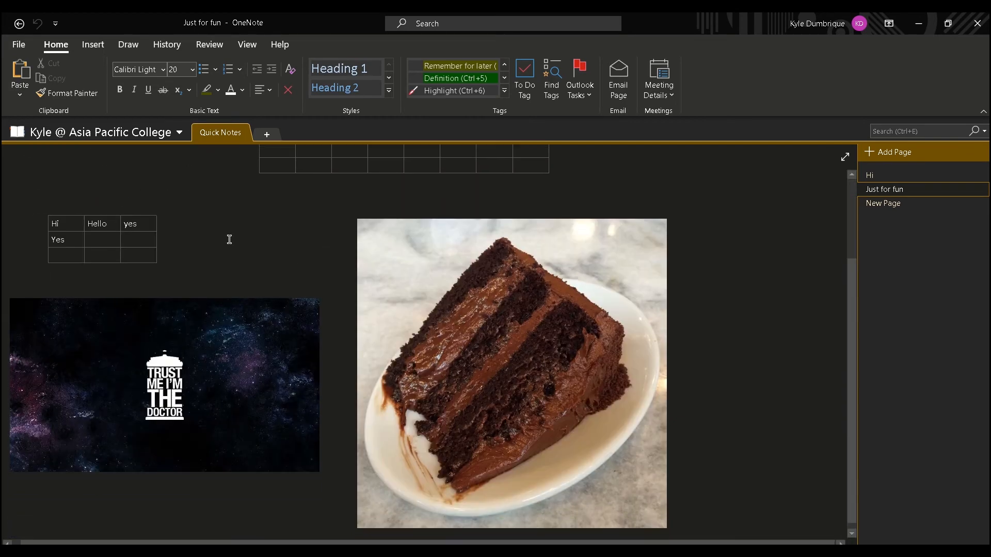
{"action": "left_click", "coordinate": [871, 205]}
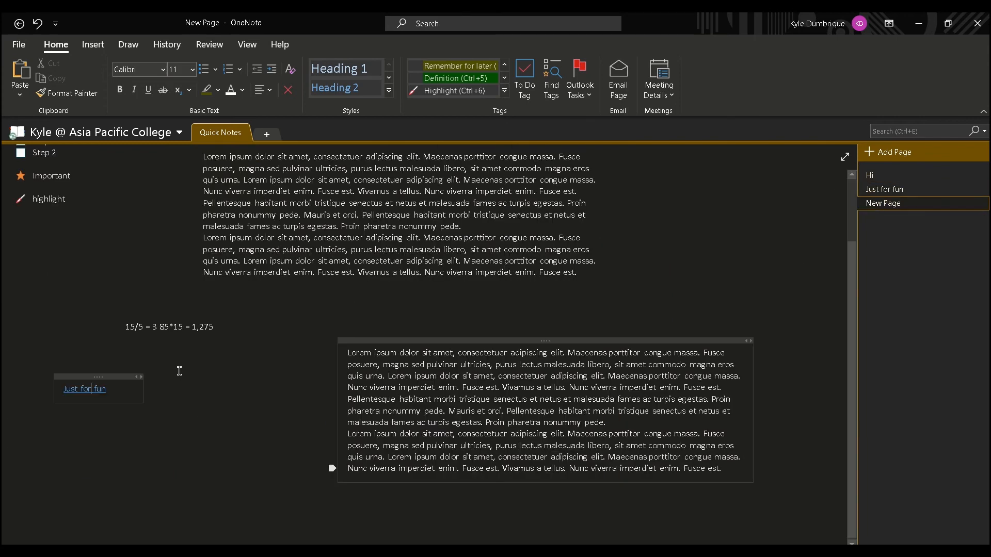
{"action": "left_click", "coordinate": [92, 44]}
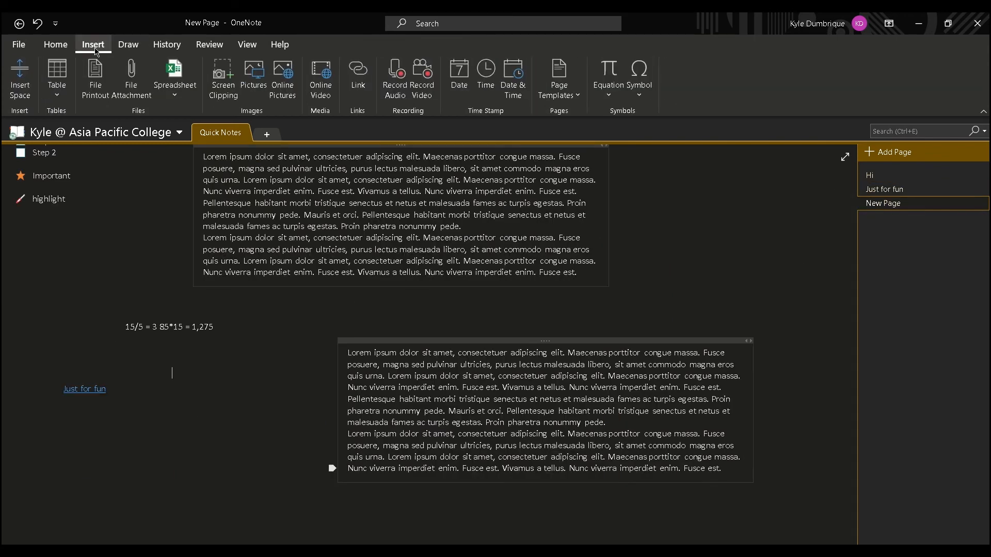
{"action": "left_click", "coordinate": [357, 89]}
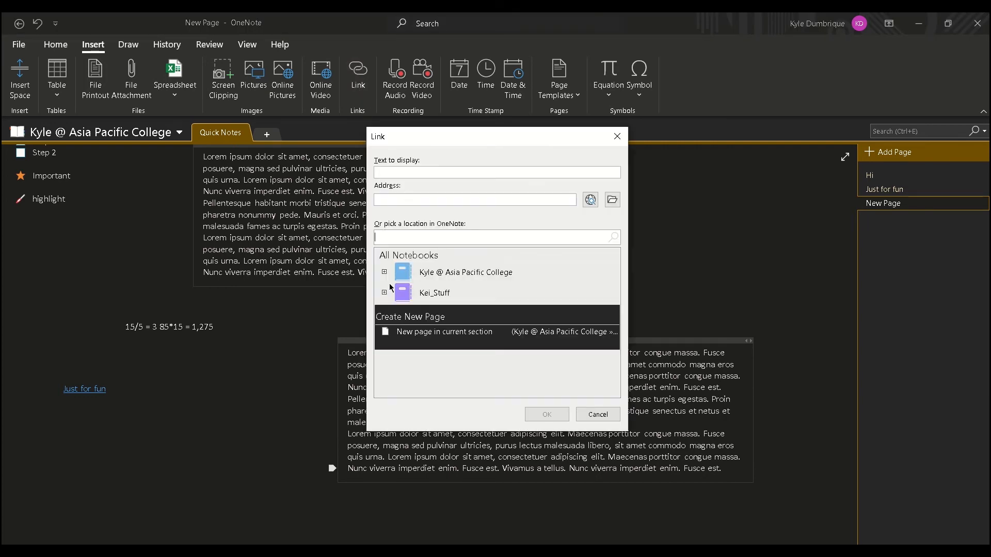
{"action": "left_click", "coordinate": [393, 171]}
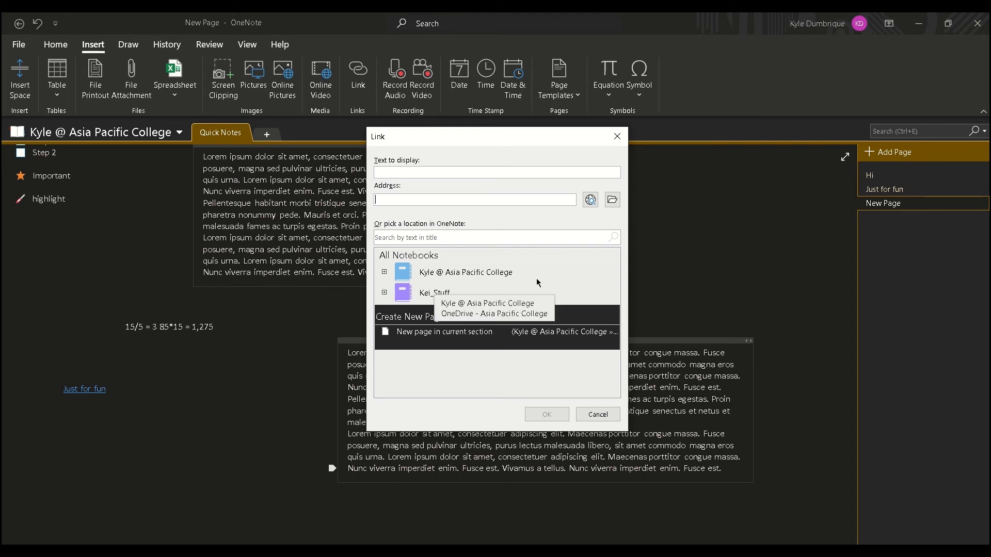
{"action": "left_click", "coordinate": [616, 419]}
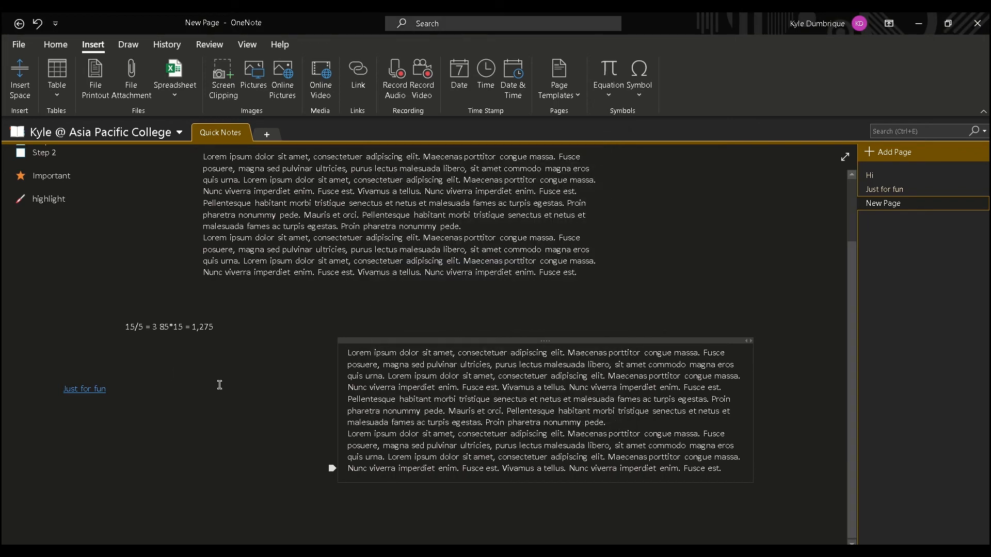
Step: Add the text "hi" beside the Just for fun link and hyperlink it to facebook.com
{"action": "type", "text": "hi"}
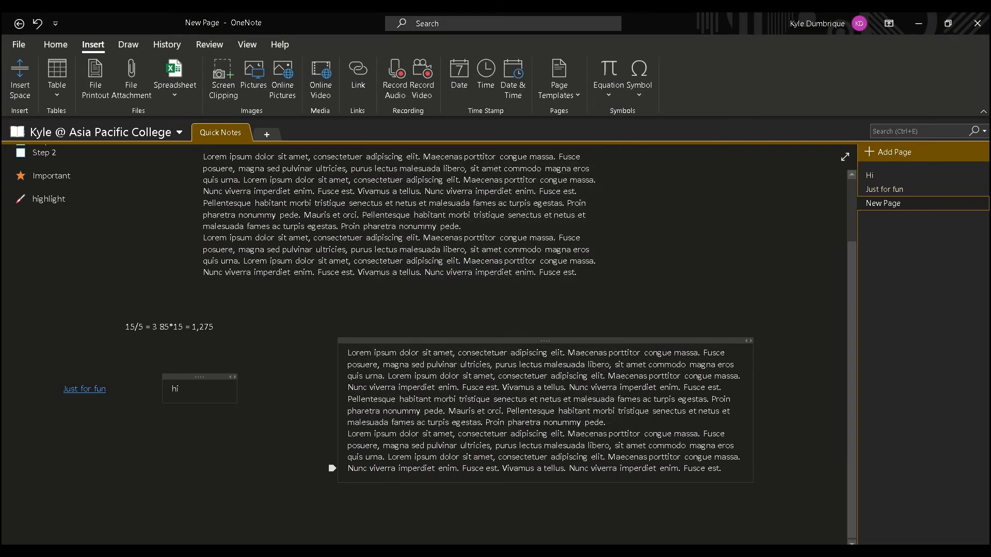
{"action": "double_click", "coordinate": [176, 389]}
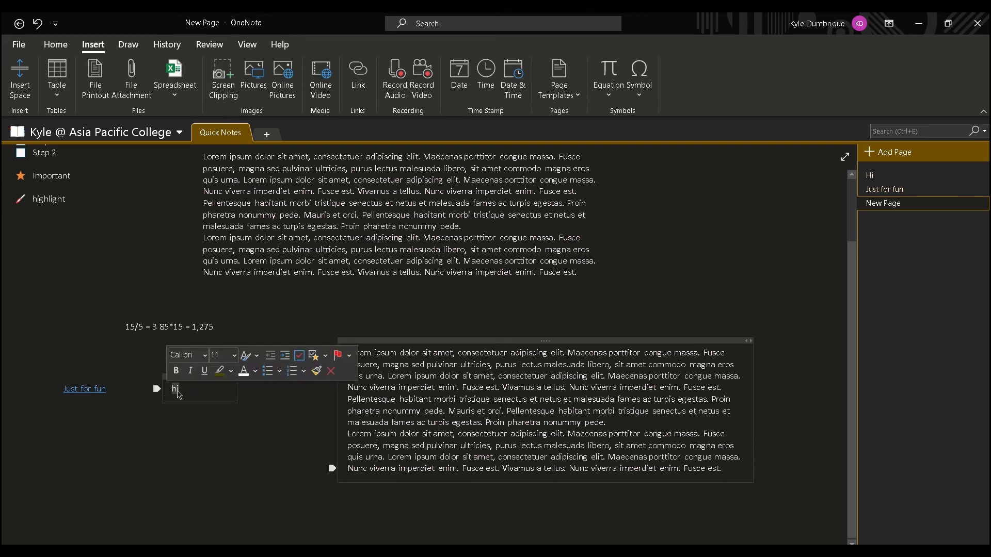
{"action": "left_click", "coordinate": [359, 72]}
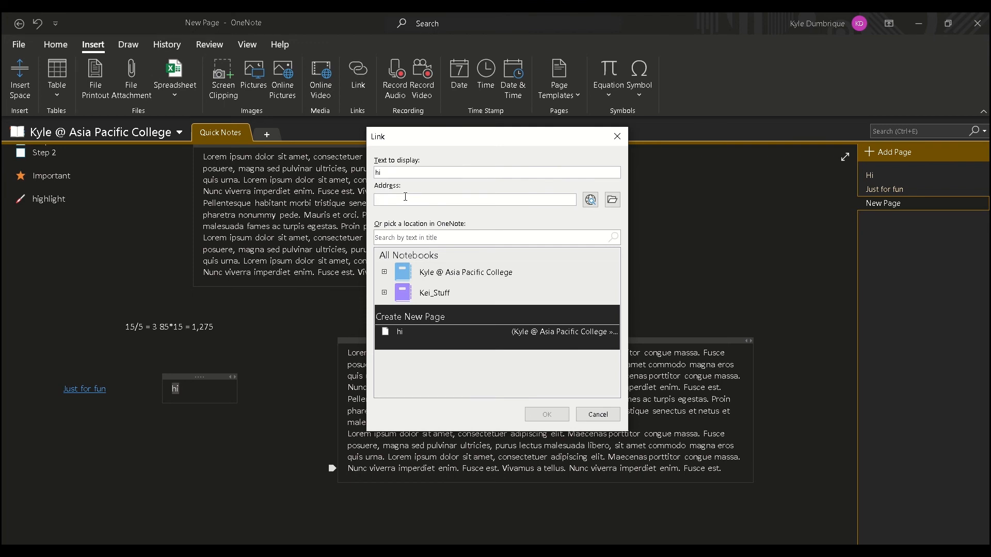
{"action": "type", "text": "facebook.com"}
{"action": "left_click", "coordinate": [546, 415]}
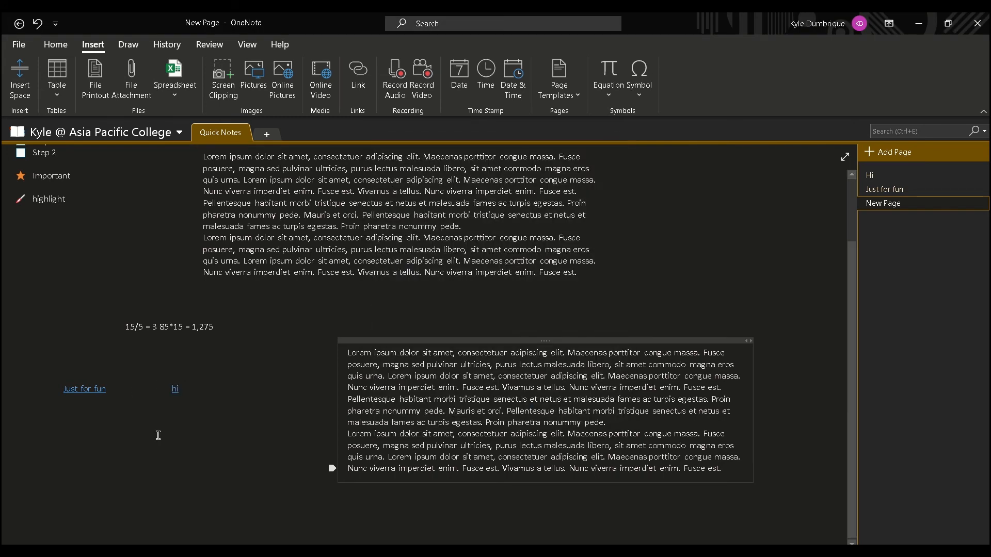
Step: Record an audio clip of about 6 seconds directly below the "hi" link
{"action": "left_click", "coordinate": [176, 390]}
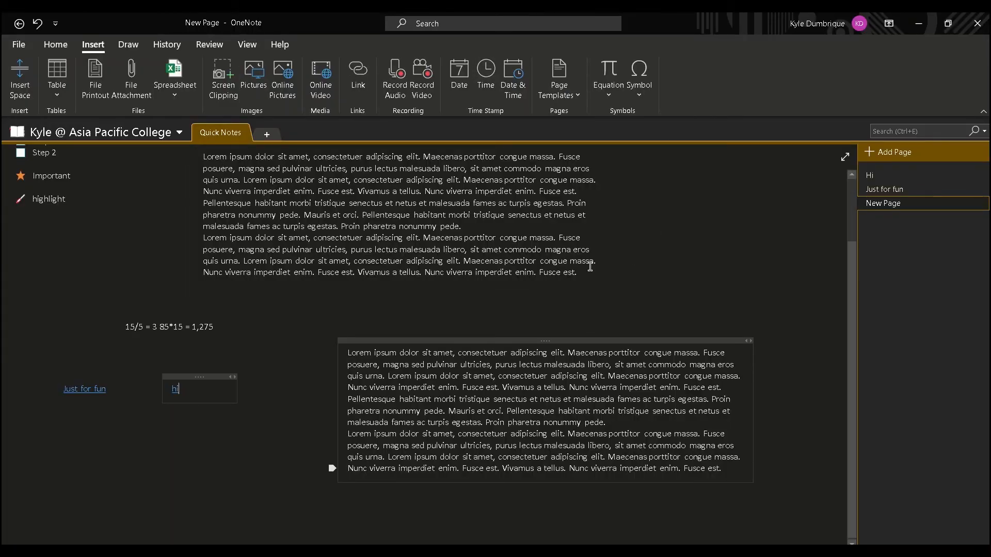
{"action": "left_click", "coordinate": [391, 83]}
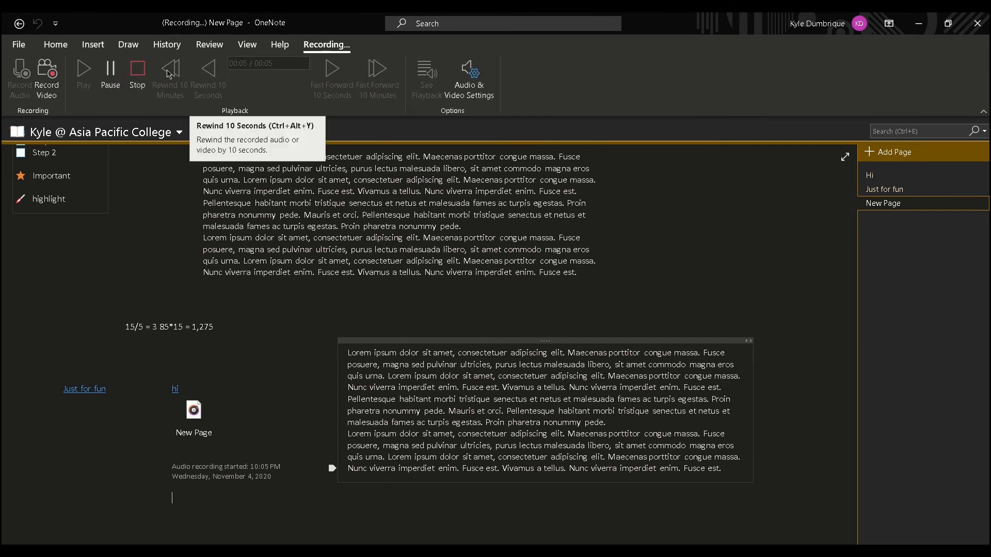
{"action": "left_click", "coordinate": [138, 83]}
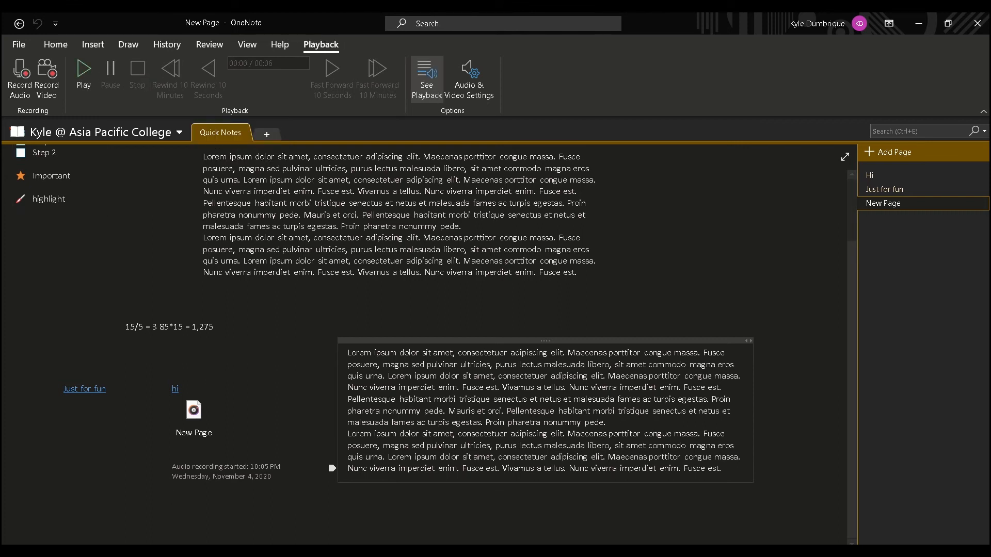
Step: Set the system playback device to Speakers (Bose Mini II SoundLink Stereo) and play the recorded audio clip
{"action": "left_click", "coordinate": [918, 552]}
{"action": "left_click", "coordinate": [917, 508]}
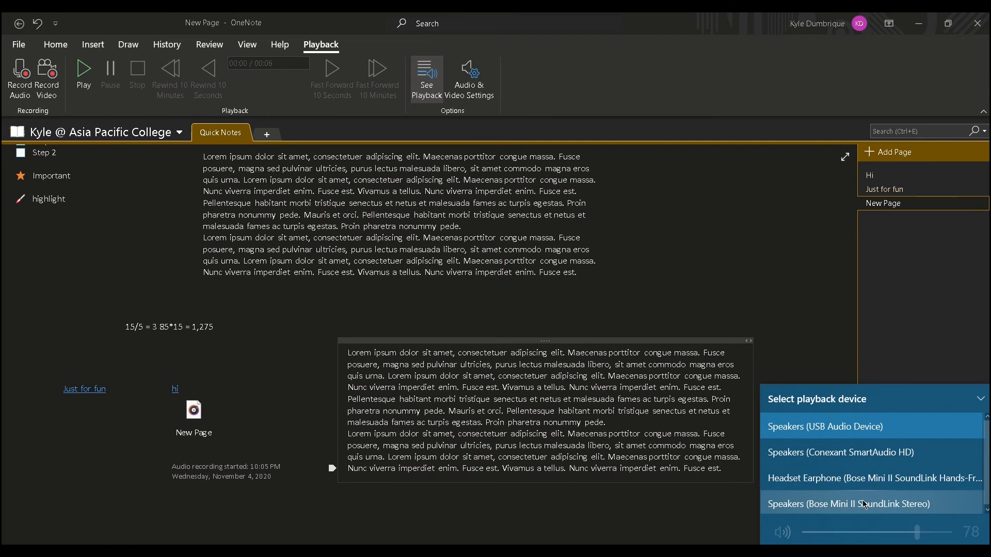
{"action": "left_click", "coordinate": [865, 504]}
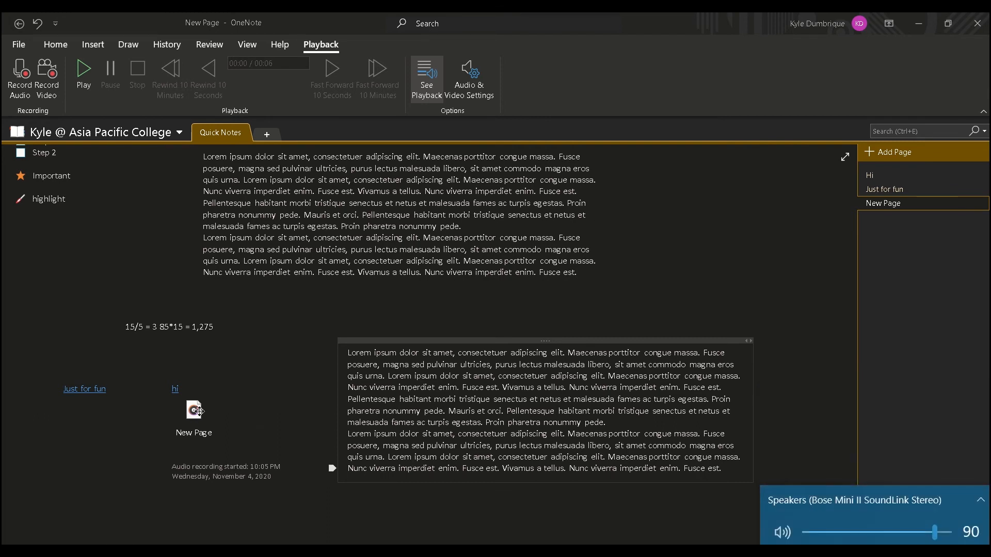
{"action": "left_click", "coordinate": [193, 410]}
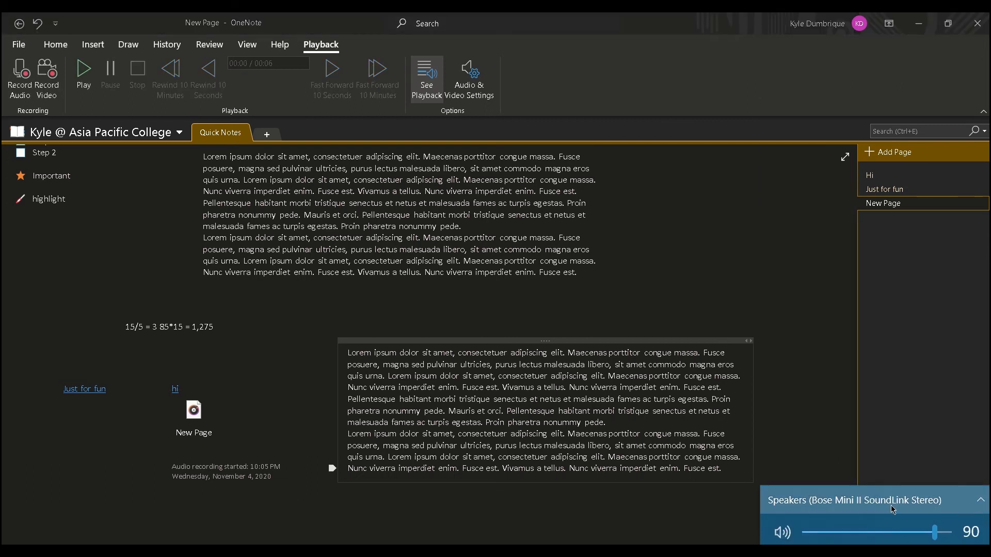
Step: Switch the system playback device away from the Bose Mini II SoundLink Stereo speakers and close the volume flyout
{"action": "left_click", "coordinate": [831, 500]}
{"action": "left_click", "coordinate": [830, 439]}
{"action": "left_click", "coordinate": [294, 325]}
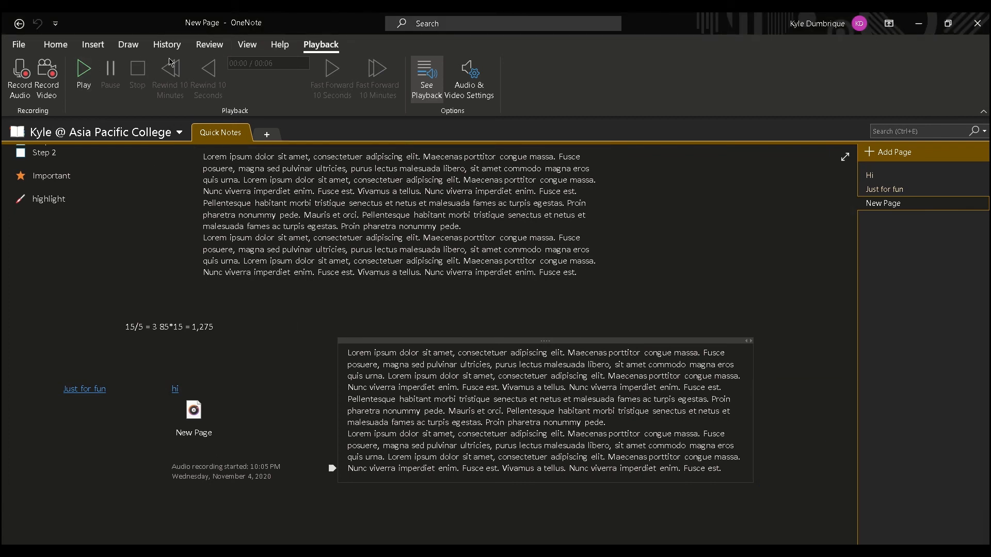
Step: Record a video clip of about 2 seconds on the page, between the calculations and the pasted screen clip
{"action": "left_click", "coordinate": [93, 44]}
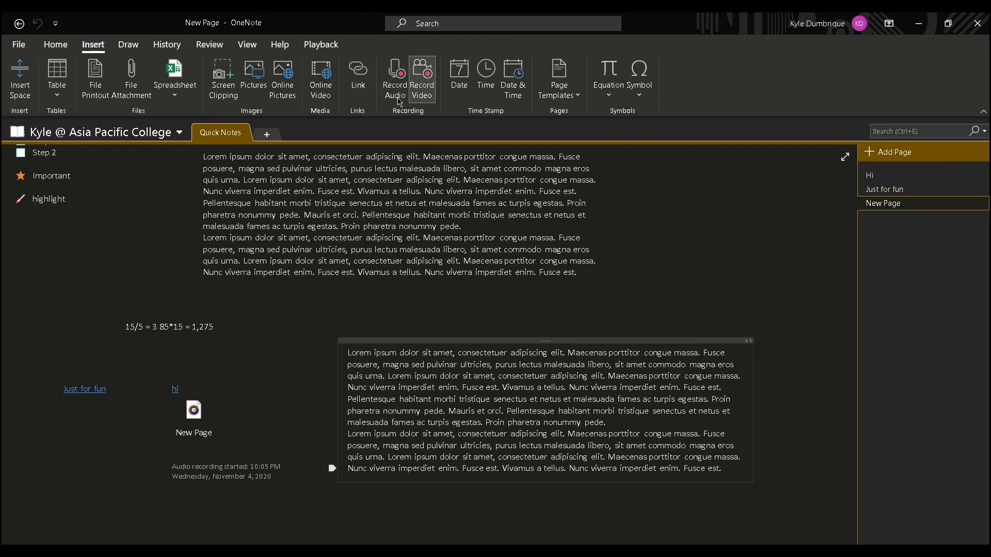
{"action": "left_click", "coordinate": [422, 92]}
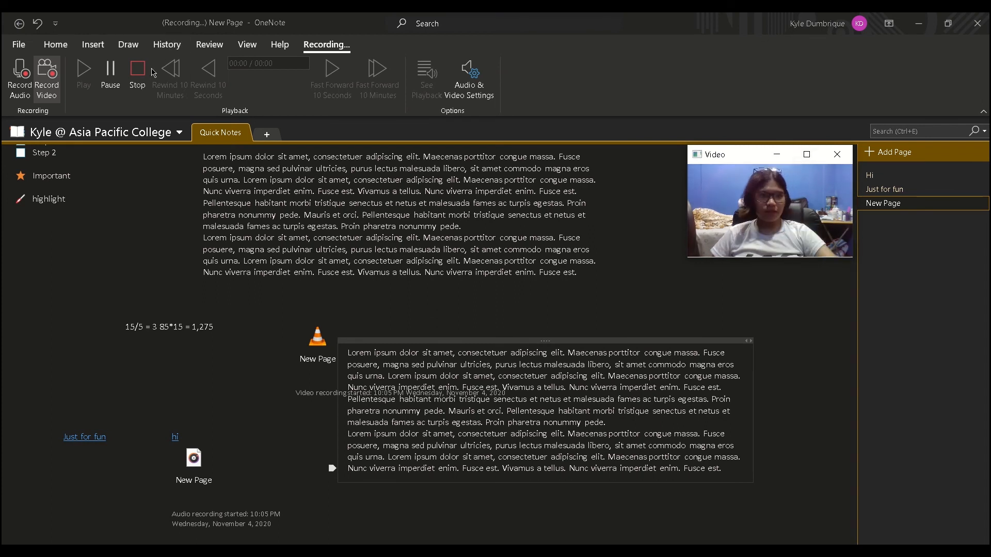
{"action": "left_click", "coordinate": [149, 75]}
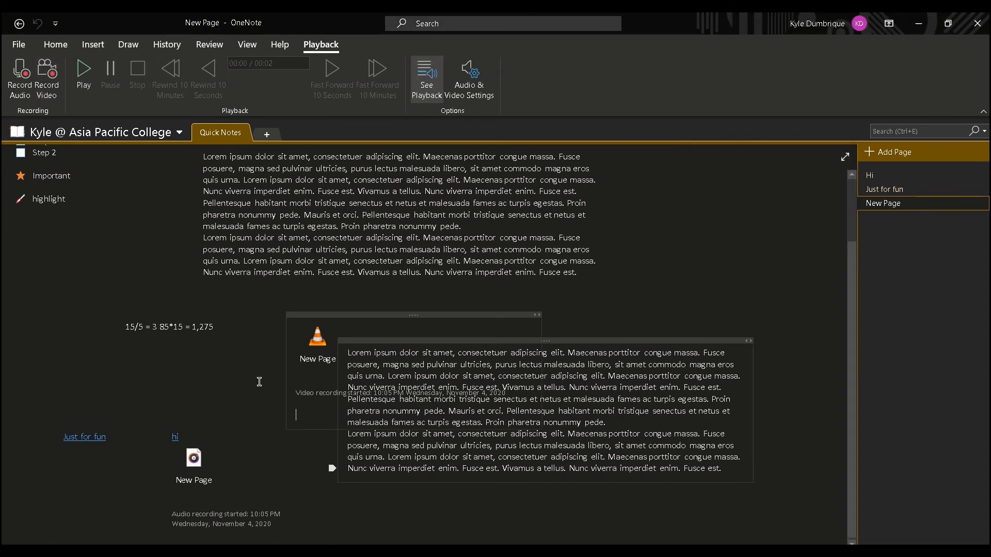
Step: Delete the pasted screen clip and the duplicate lorem ipsum block, and place the video recording to the right of the "hi" link
{"action": "left_click_drag", "start_coordinate": [314, 313], "coordinate": [302, 454]}
{"action": "left_click", "coordinate": [416, 341]}
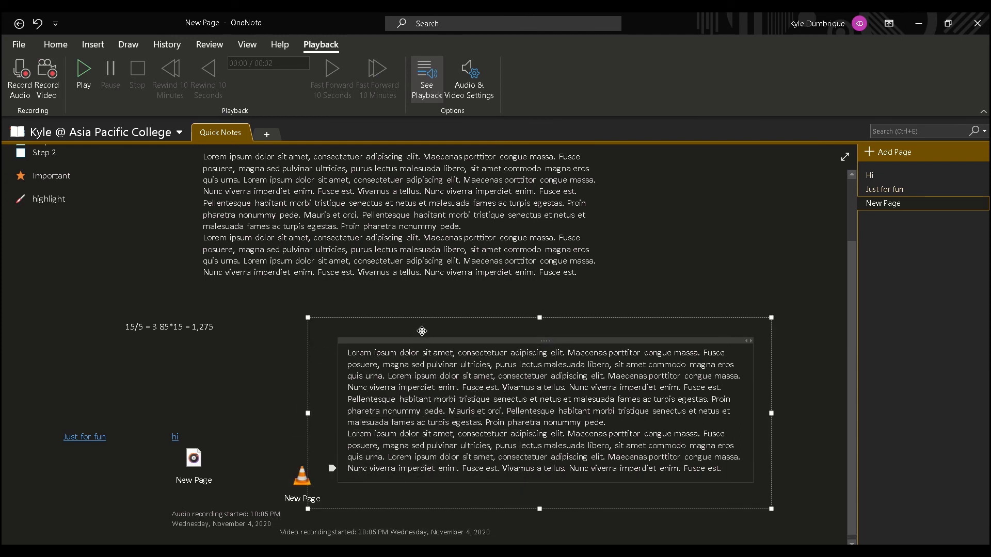
{"action": "key", "text": "Delete"}
{"action": "left_click_drag", "start_coordinate": [347, 455], "coordinate": [365, 389]}
{"action": "mouse_move", "coordinate": [338, 418]}
{"action": "left_click", "coordinate": [346, 398]}
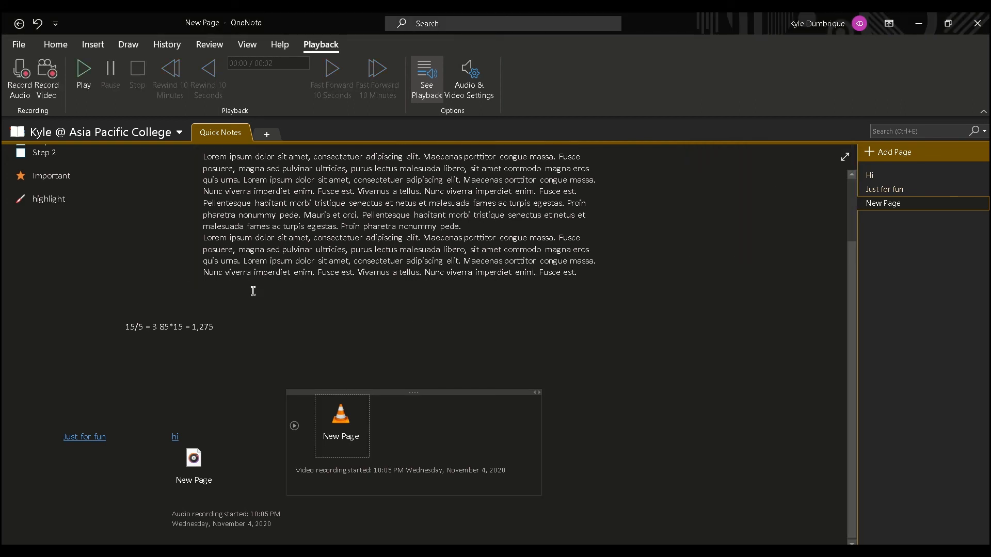
Step: Set the section color of Quick Notes to Green
{"action": "left_click", "coordinate": [55, 45]}
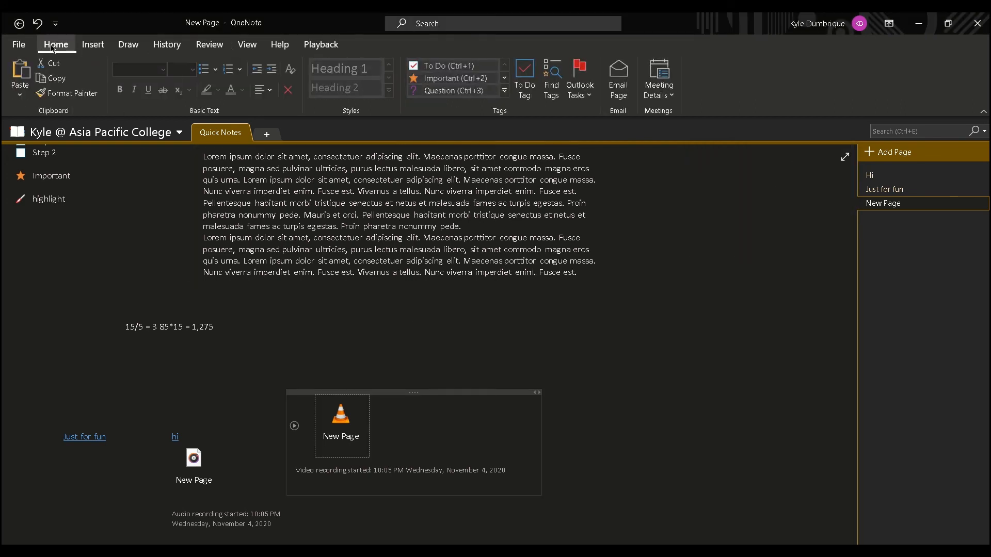
{"action": "left_click", "coordinate": [98, 50]}
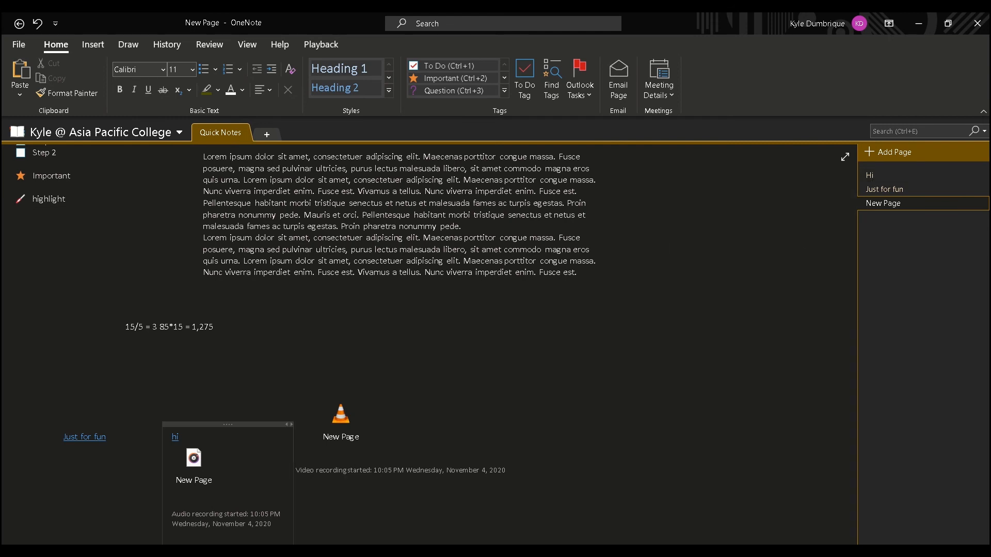
{"action": "right_click", "coordinate": [216, 134]}
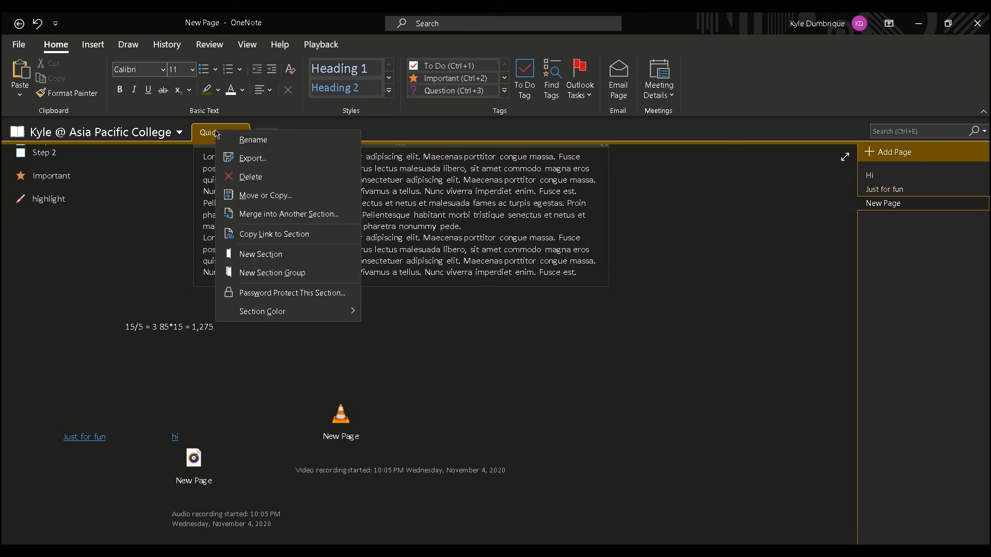
{"action": "mouse_move", "coordinate": [349, 315]}
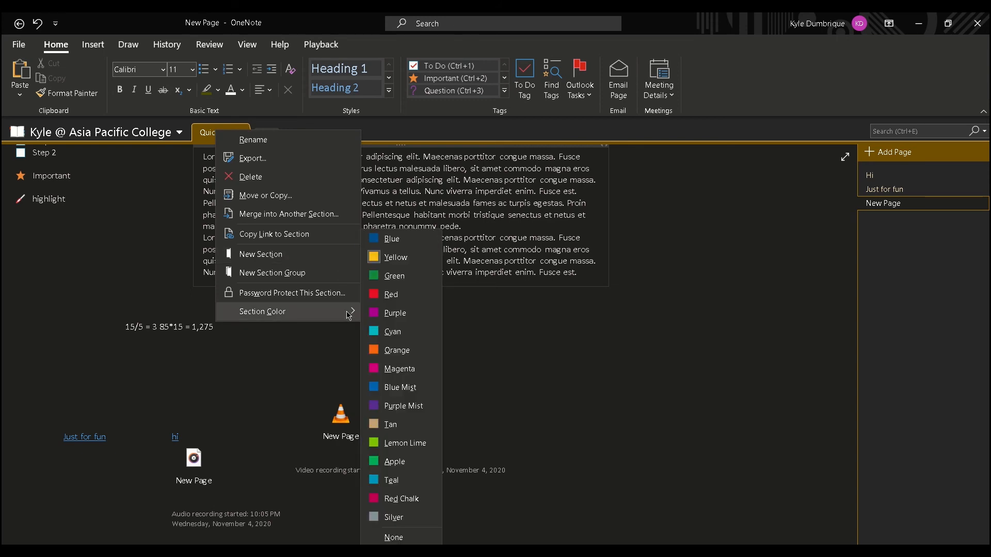
{"action": "left_click", "coordinate": [394, 277]}
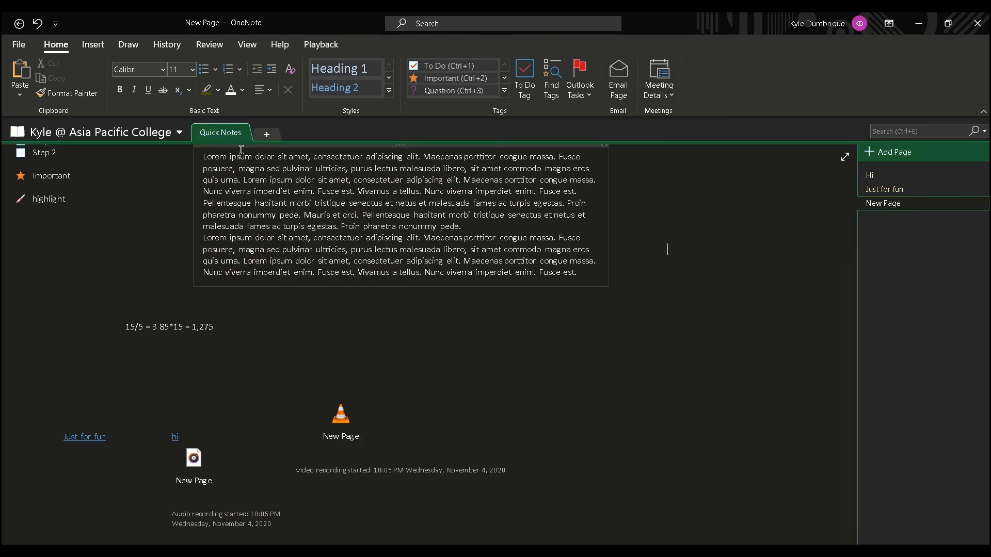
Step: Add a new section with its default name and enter the note "Section" on its first page
{"action": "left_click", "coordinate": [269, 135]}
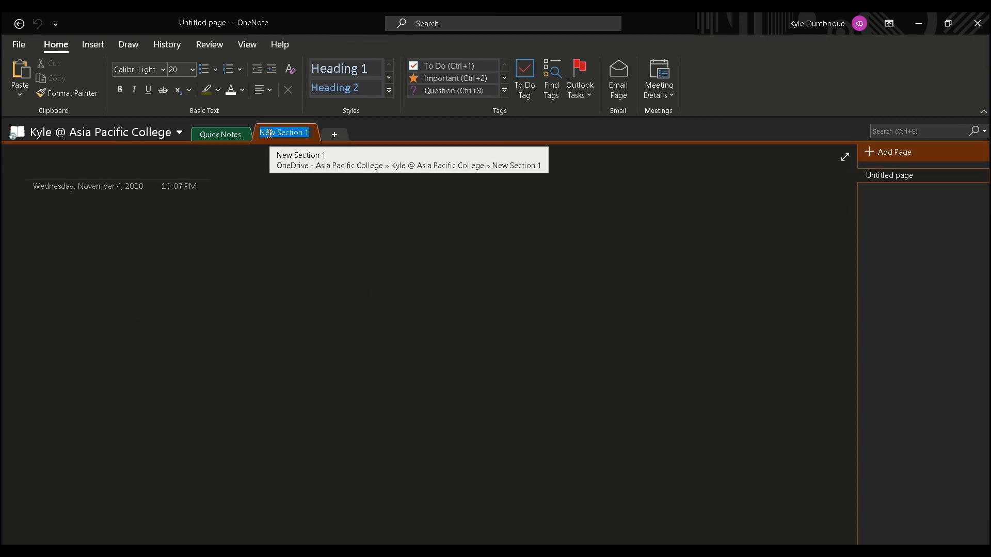
{"action": "key", "text": "Return"}
{"action": "type", "text": "se"}
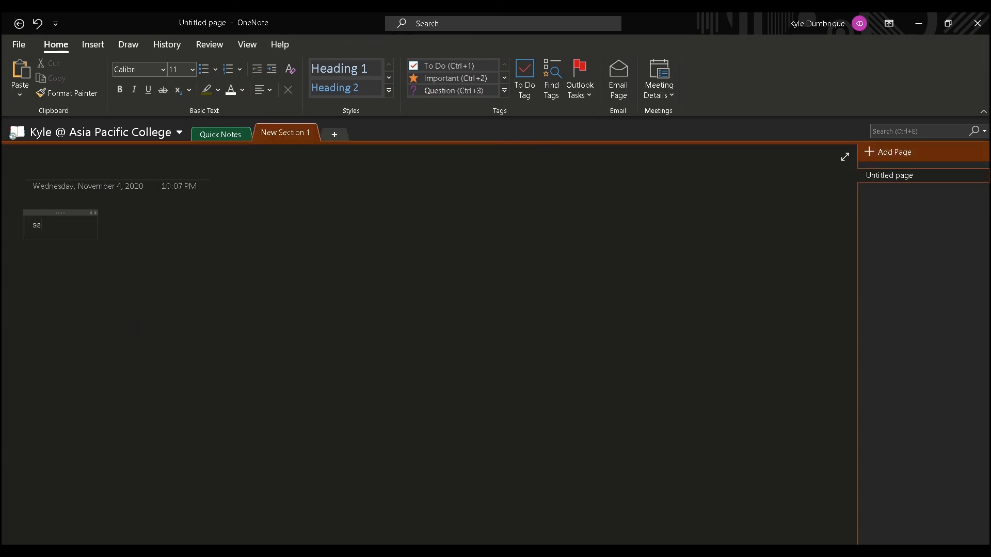
{"action": "type", "text": "ction"}
{"action": "key", "text": "Return"}
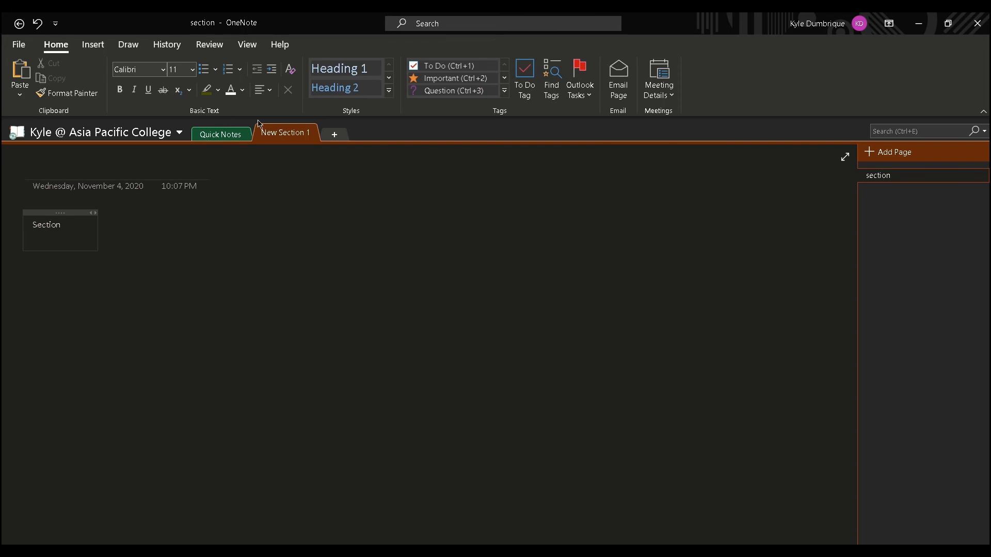
Step: Set the section color of New Section 1 to Purple Mist
{"action": "right_click", "coordinate": [278, 135]}
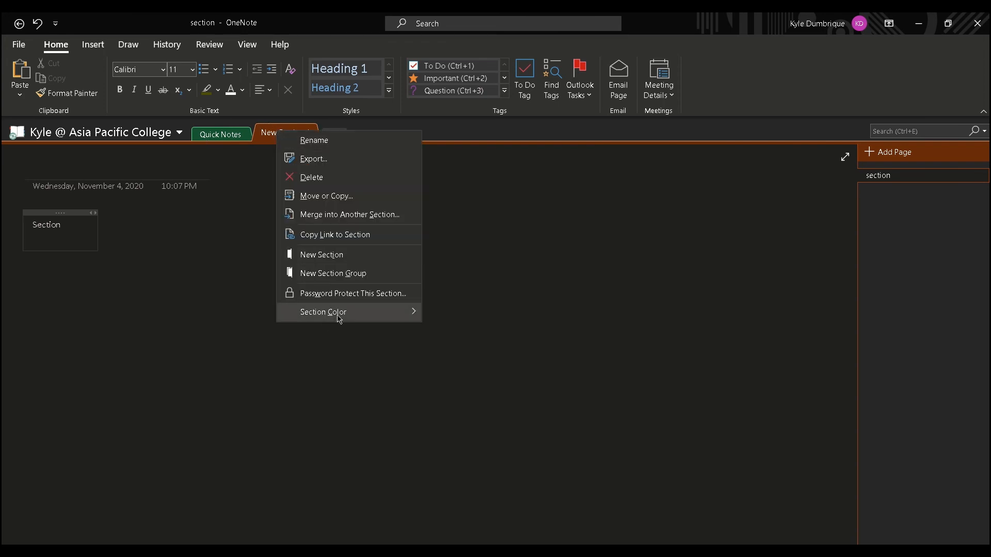
{"action": "mouse_move", "coordinate": [340, 318]}
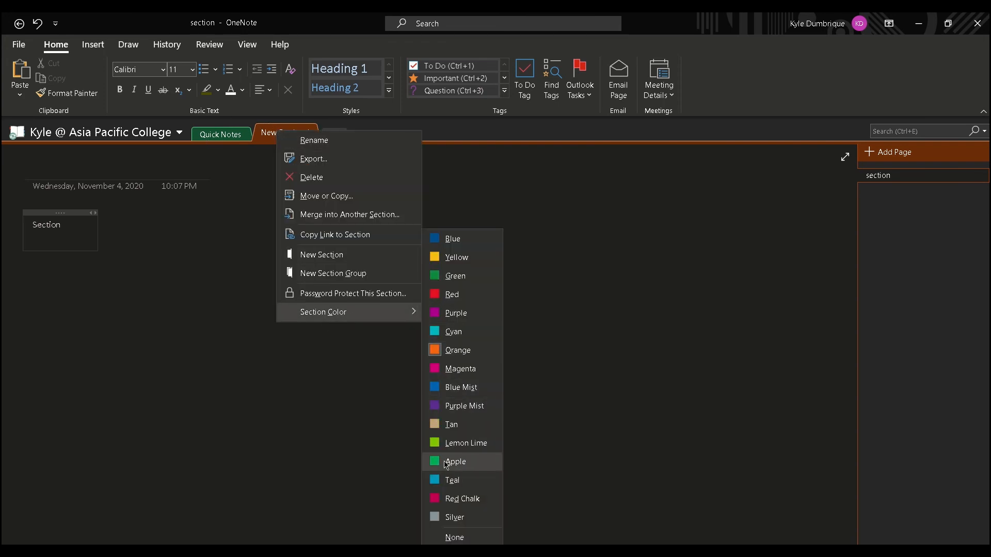
{"action": "left_click", "coordinate": [456, 407]}
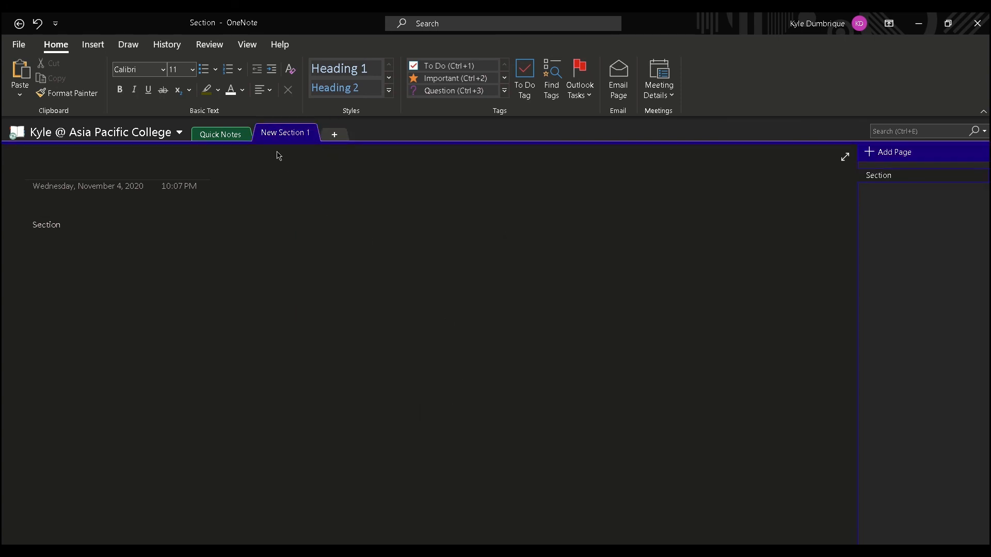
{"action": "right_click", "coordinate": [288, 134]}
{"action": "mouse_move", "coordinate": [343, 311]}
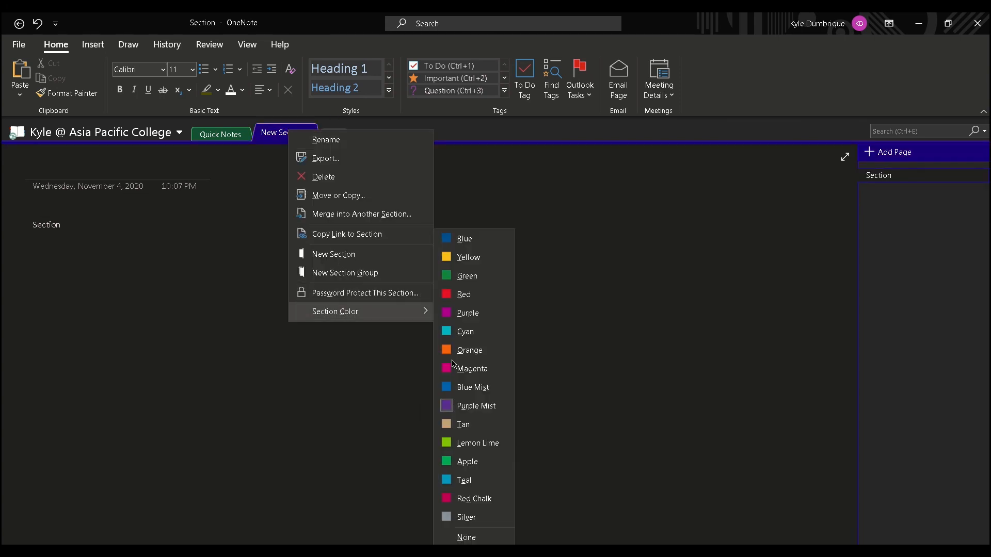
{"action": "left_click", "coordinate": [487, 411]}
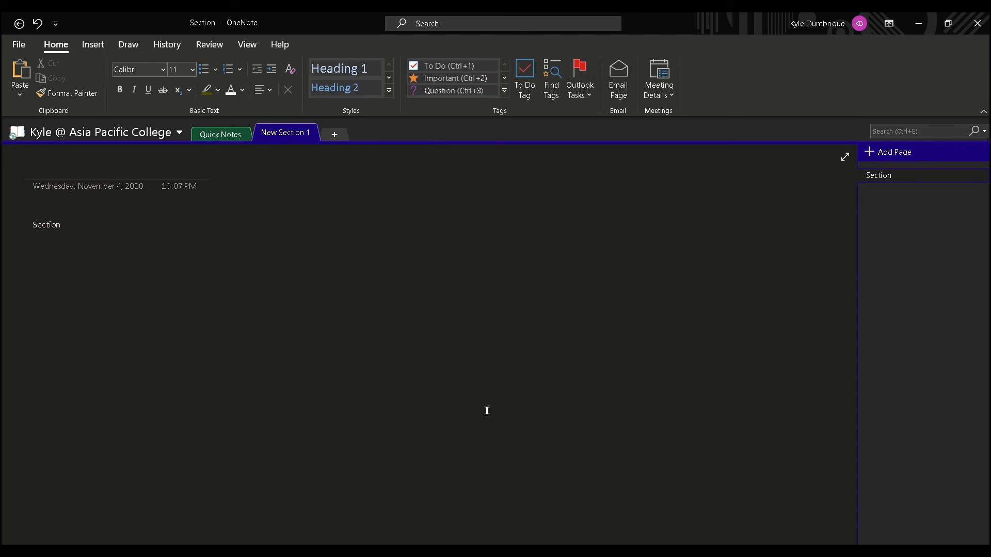
Step: Add a page to Quick Notes from the academic Simple Lecture Notes template and switch it to the History Class Notes template
{"action": "left_click", "coordinate": [229, 130]}
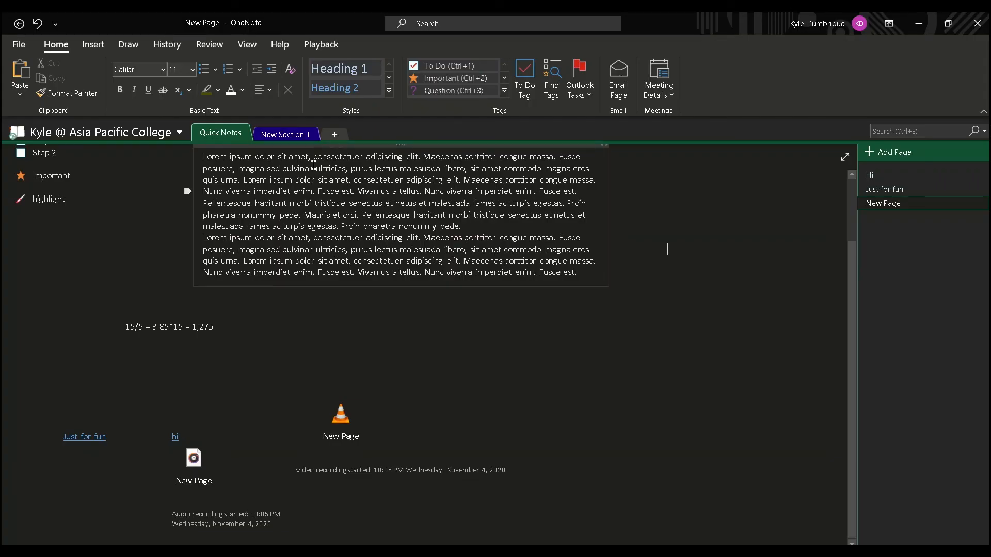
{"action": "left_click", "coordinate": [89, 49]}
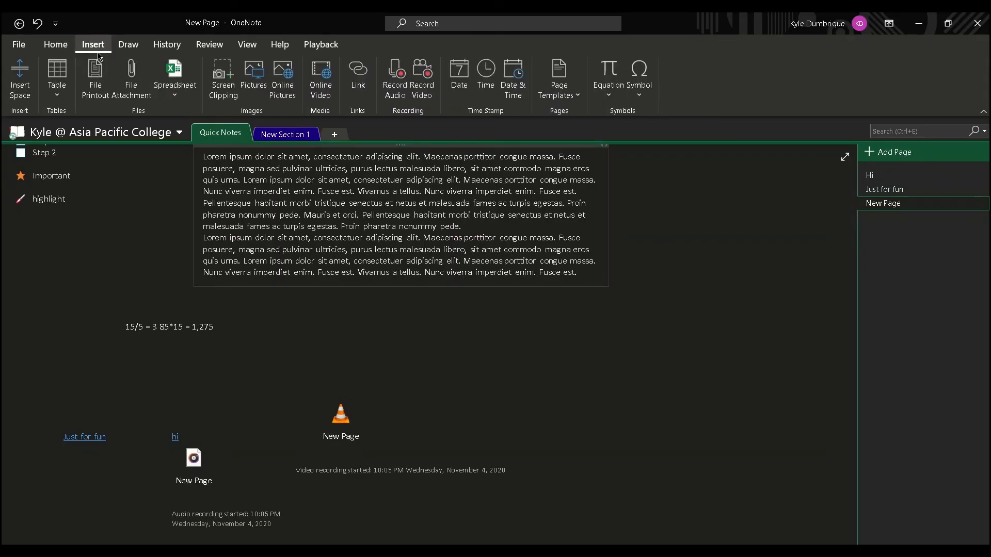
{"action": "left_click", "coordinate": [574, 99]}
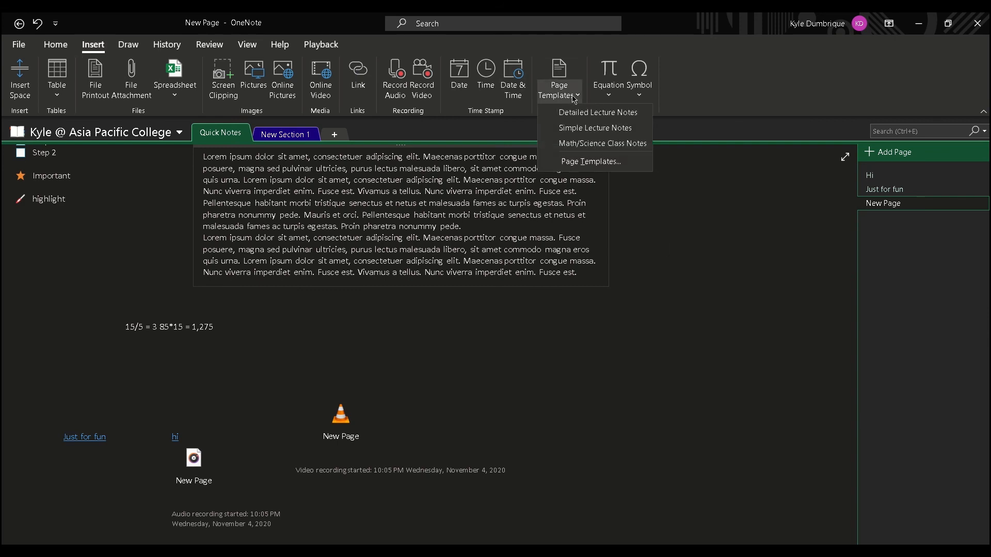
{"action": "left_click", "coordinate": [570, 77]}
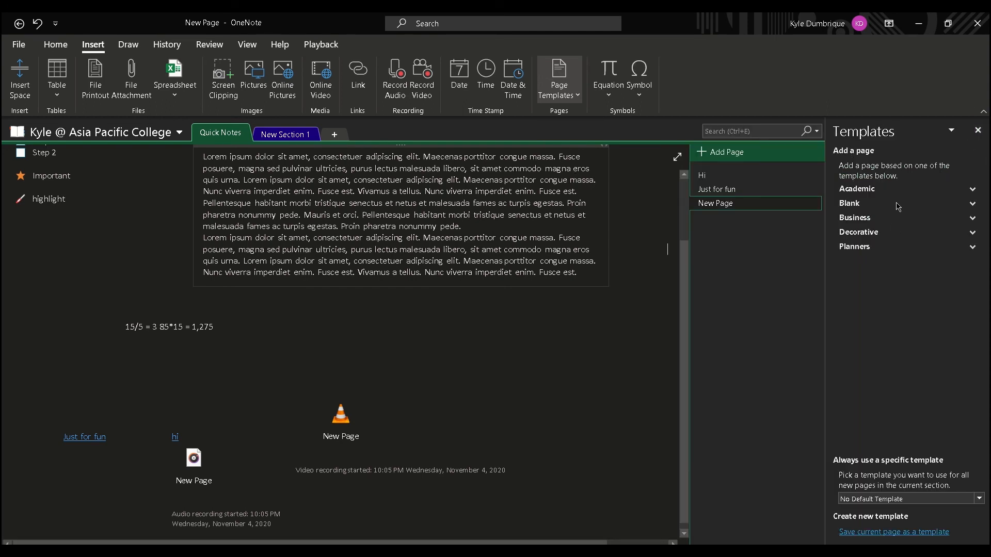
{"action": "left_click", "coordinate": [861, 189]}
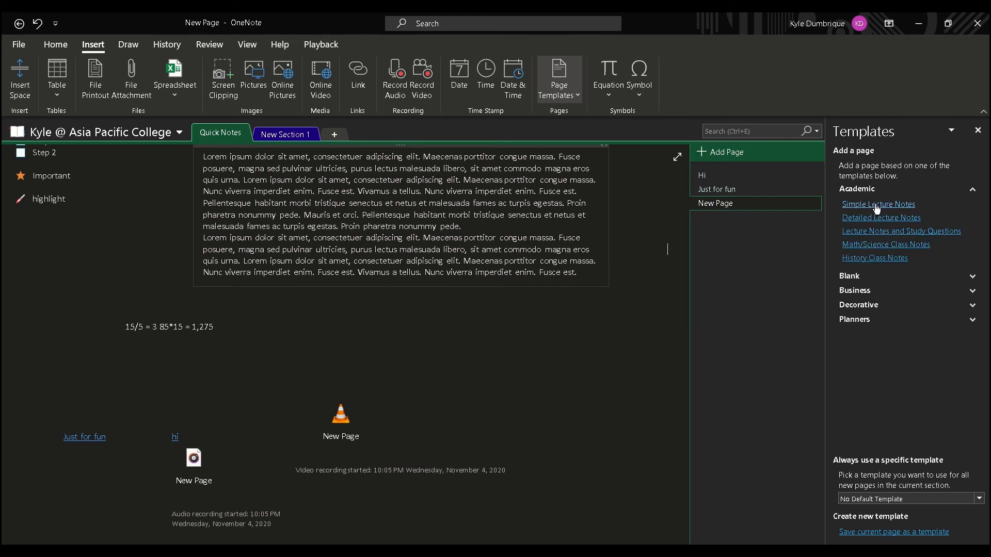
{"action": "left_click", "coordinate": [876, 205]}
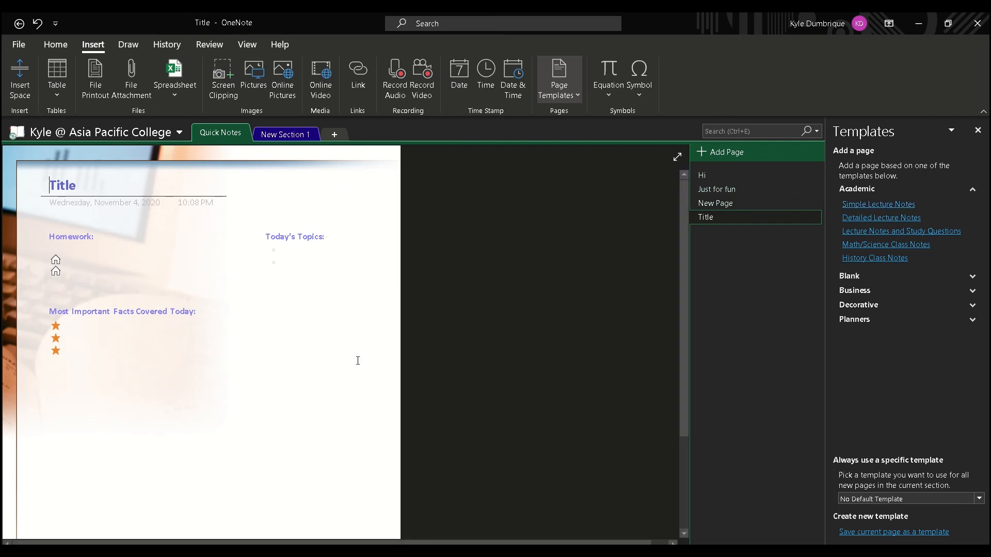
{"action": "left_click", "coordinate": [863, 261]}
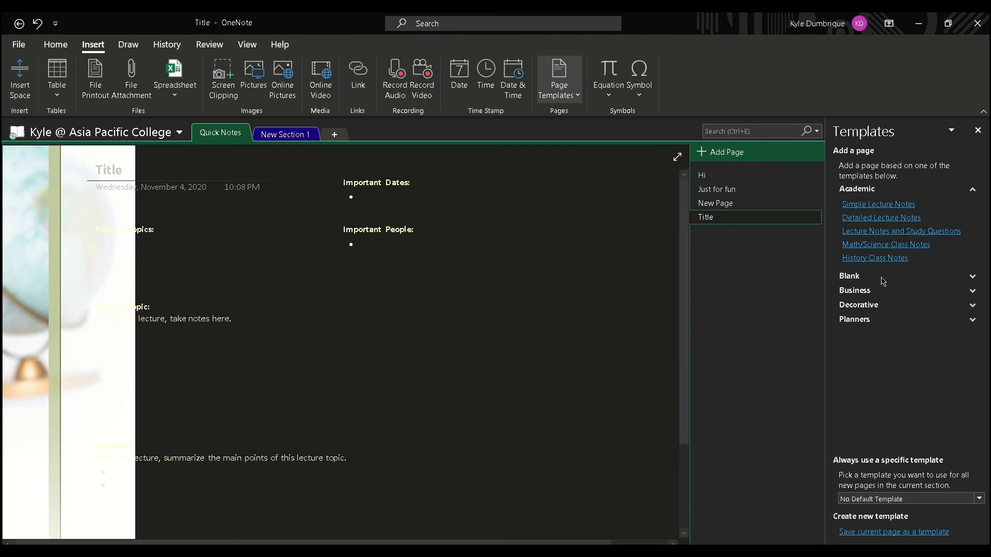
Step: Browse the Blank template category and add a page based on the Business template Project Overview
{"action": "left_click", "coordinate": [860, 281]}
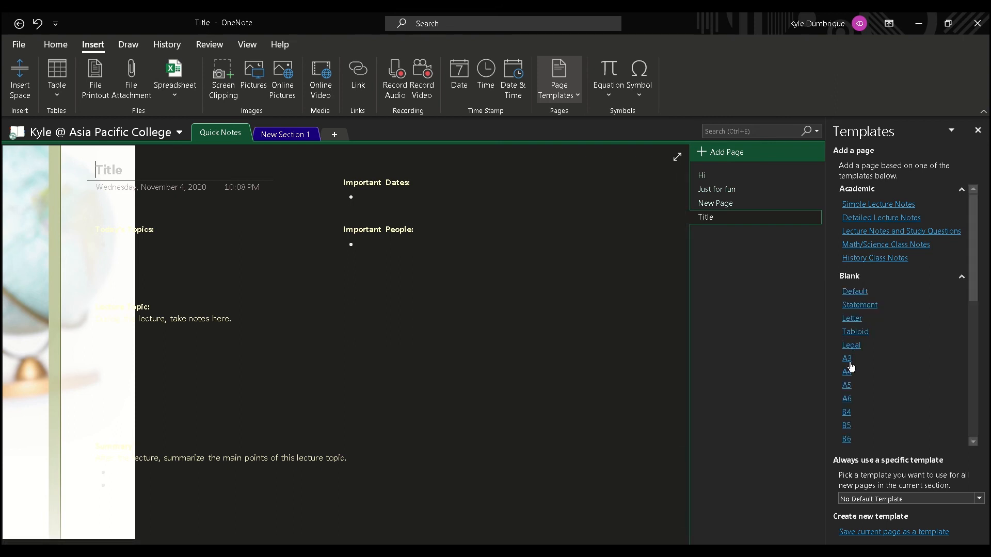
{"action": "left_click", "coordinate": [854, 280]}
{"action": "left_click", "coordinate": [855, 291]}
{"action": "left_click", "coordinate": [859, 307]}
{"action": "left_click", "coordinate": [856, 291]}
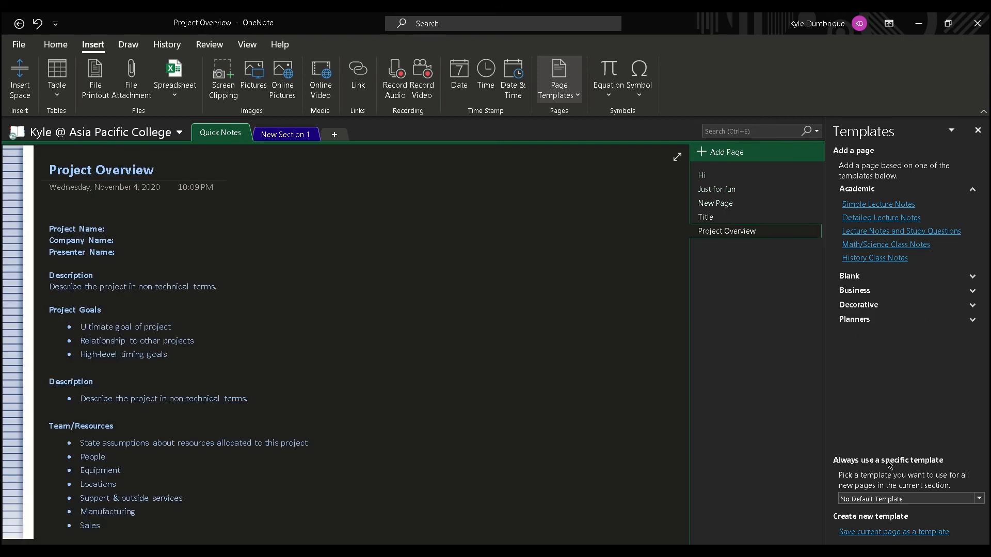
Step: Examine the options for saving the current page as a template and the choices for the section's default template
{"action": "left_click", "coordinate": [899, 533]}
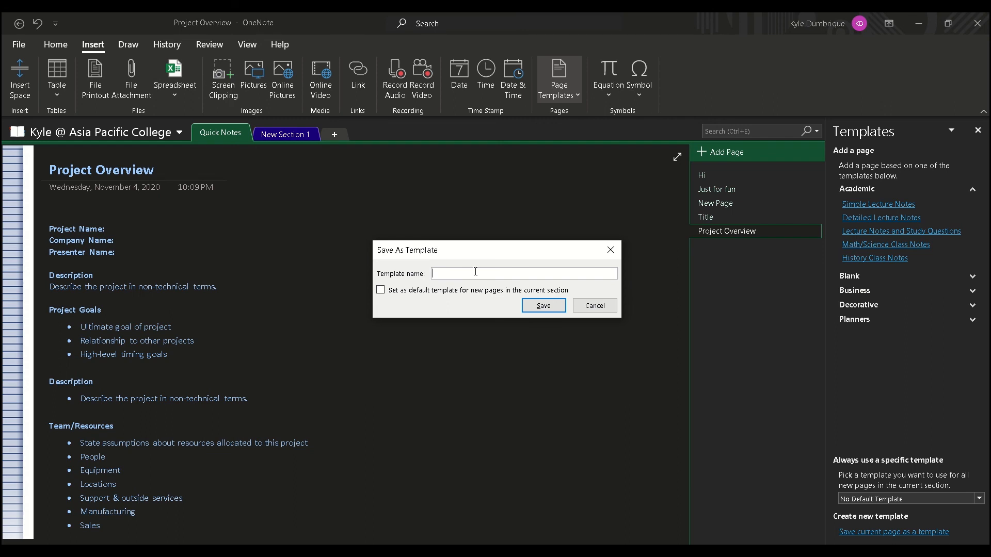
{"action": "left_click", "coordinate": [593, 306]}
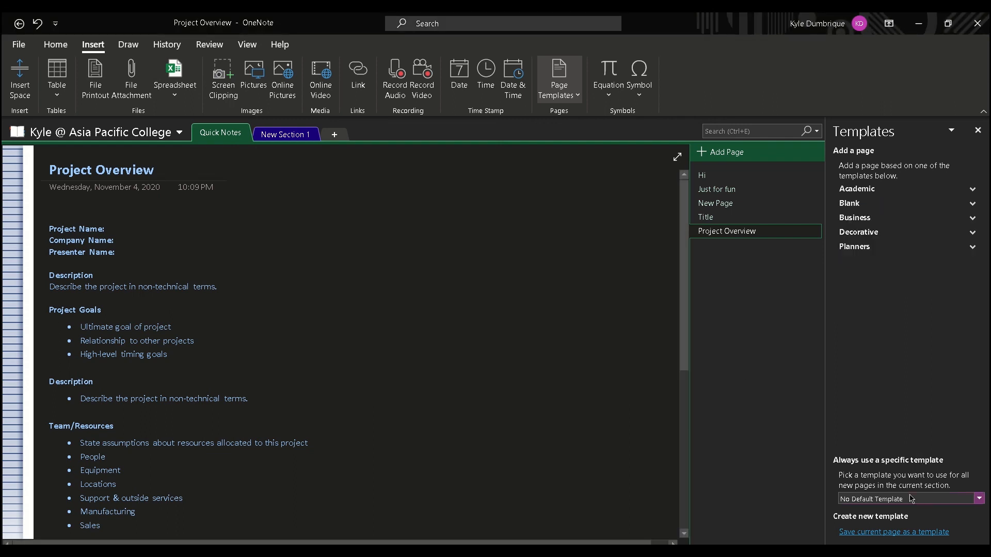
{"action": "left_click", "coordinate": [911, 504]}
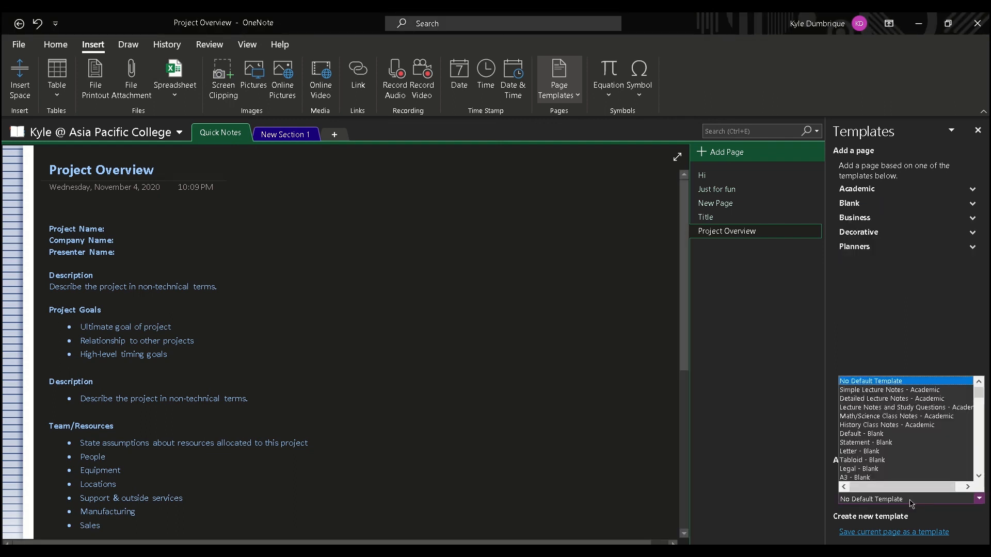
{"action": "scroll", "coordinate": [888, 444], "scroll_direction": "down", "scroll_amount": 1}
{"action": "left_click", "coordinate": [877, 460]}
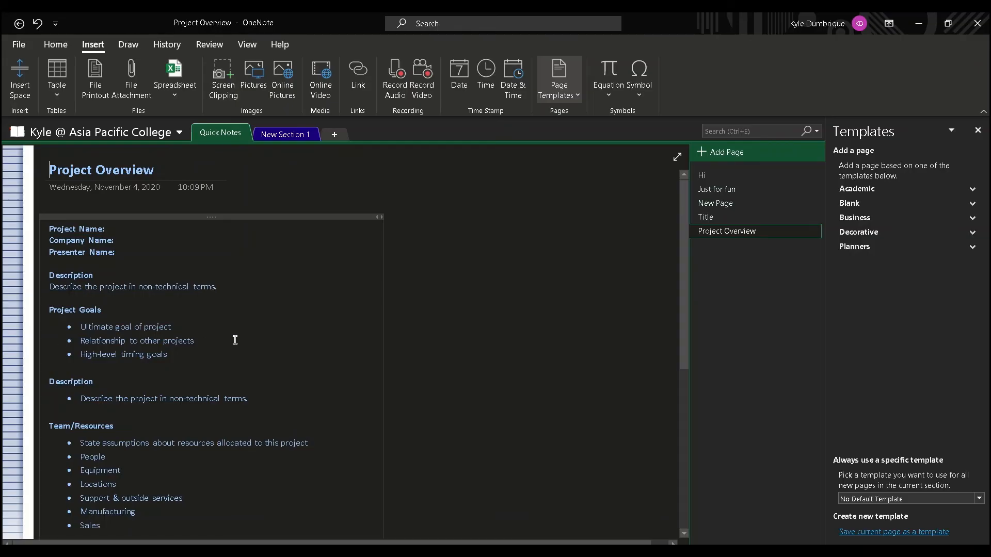
Step: Try the narrowest rule lines on the Project Overview page, apply the widest ones instead, and close the page templates
{"action": "left_click", "coordinate": [252, 46]}
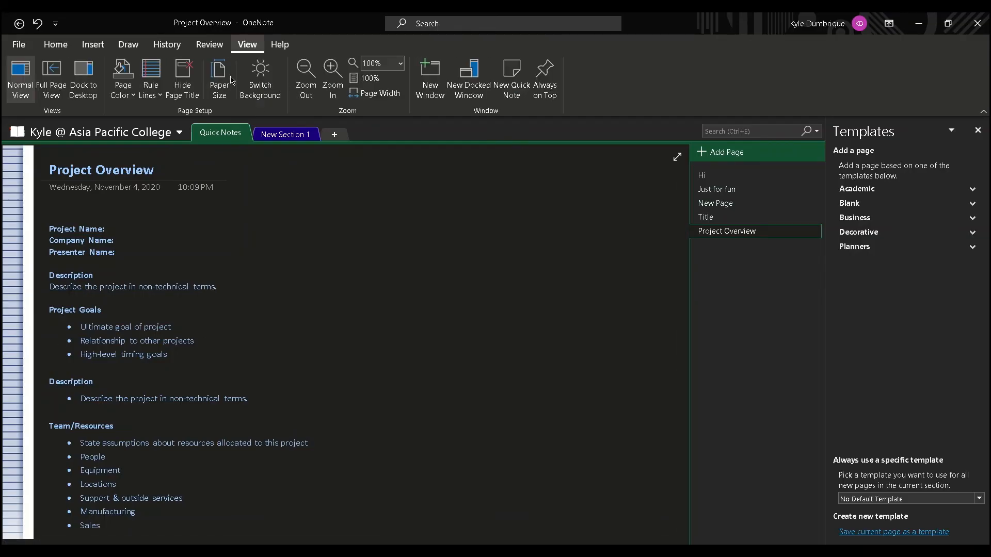
{"action": "left_click", "coordinate": [159, 94]}
{"action": "left_click", "coordinate": [193, 141]}
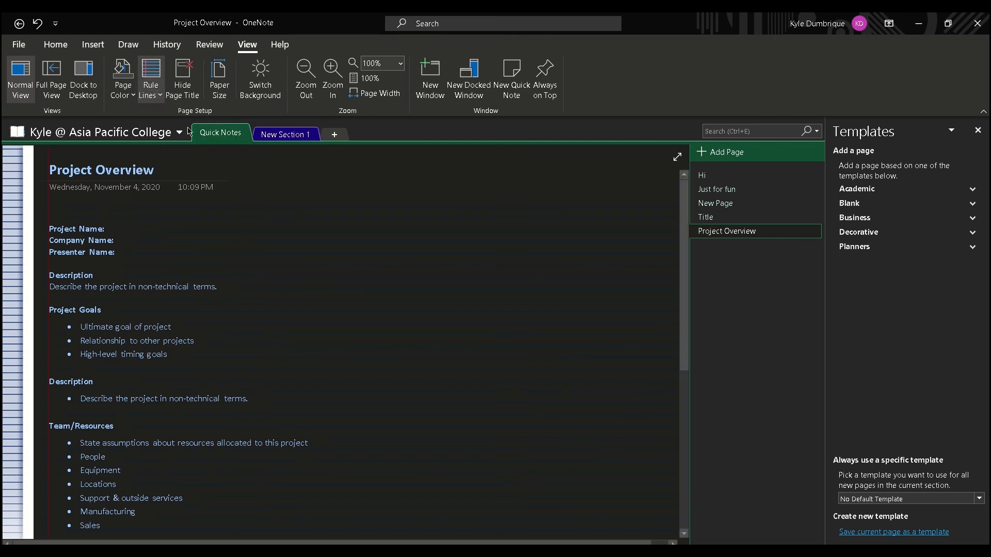
{"action": "left_click", "coordinate": [154, 98]}
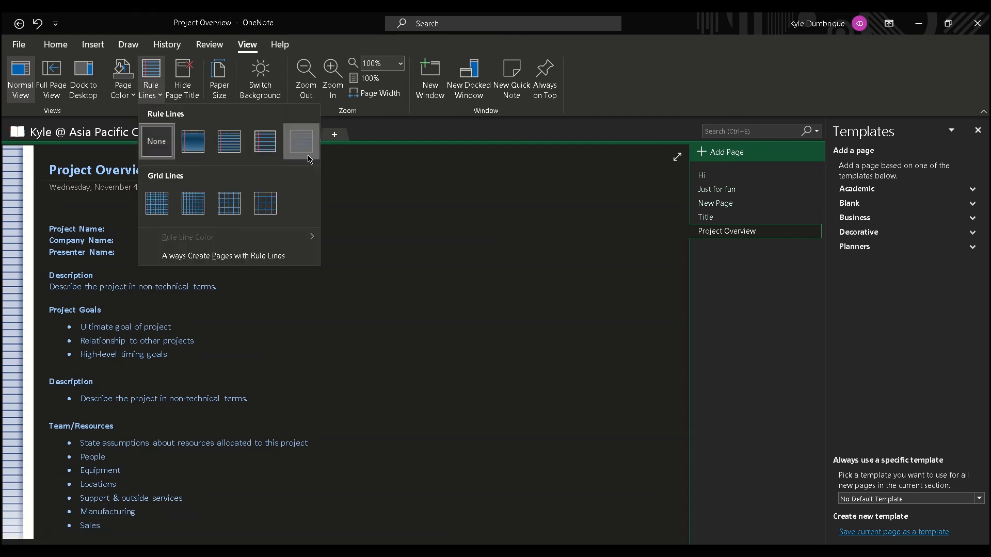
{"action": "left_click", "coordinate": [300, 140]}
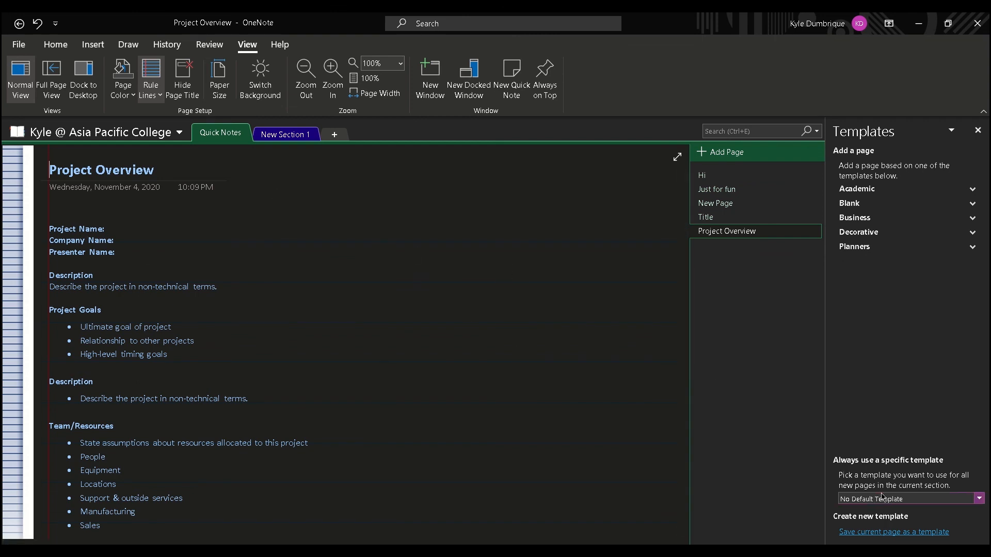
{"action": "left_click", "coordinate": [978, 130]}
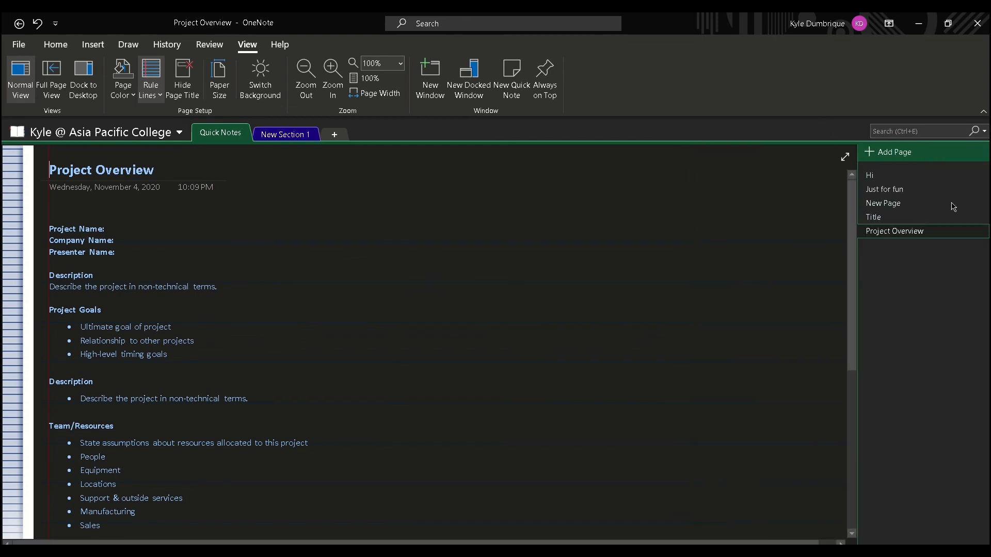
Step: Switch the Project Overview page to the light background and try to hide the page title, cancelling its removal
{"action": "left_click", "coordinate": [273, 71]}
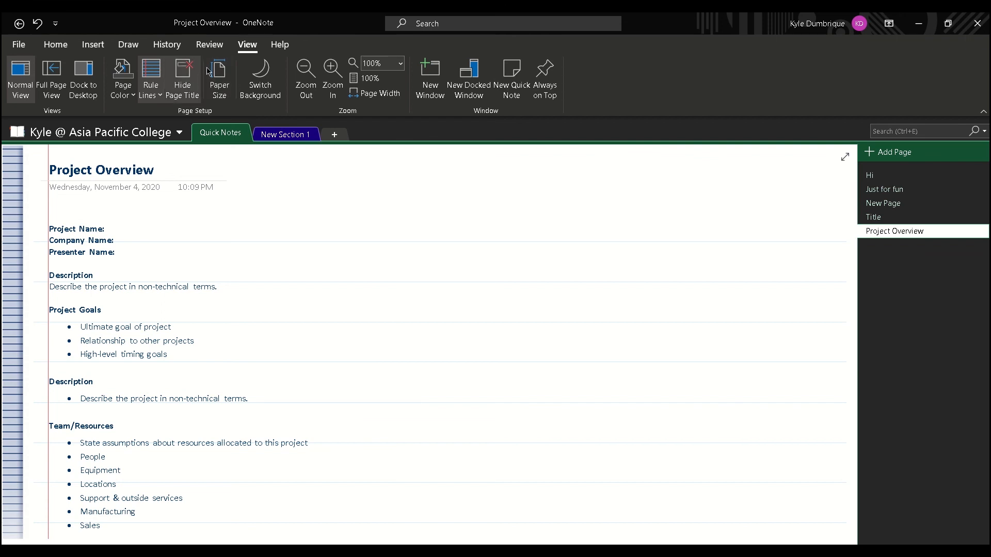
{"action": "left_click", "coordinate": [182, 83]}
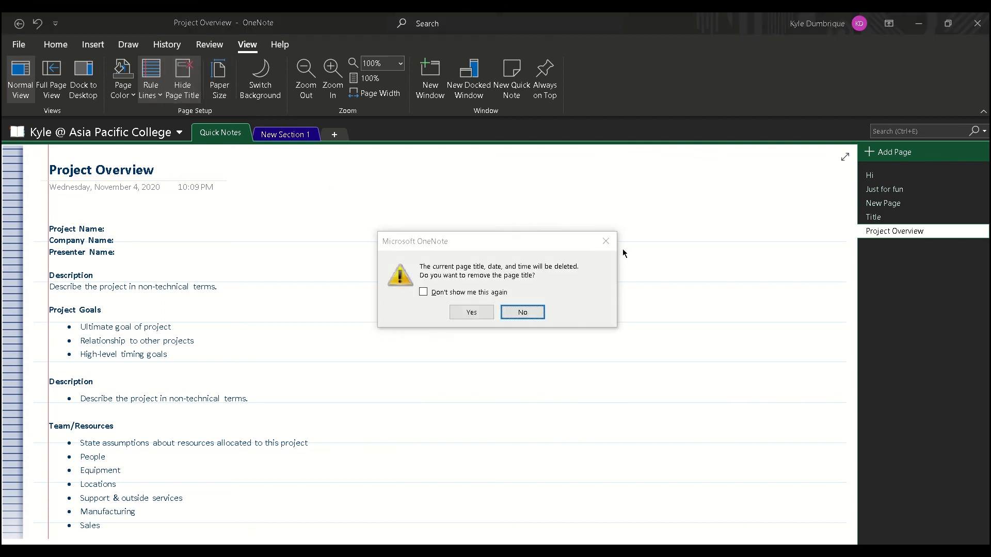
{"action": "left_click", "coordinate": [606, 241]}
Step: Try a coarse grid and the finest grid on the Project Overview page, set its rule lines to None and restore the dark background
{"action": "left_click", "coordinate": [156, 93]}
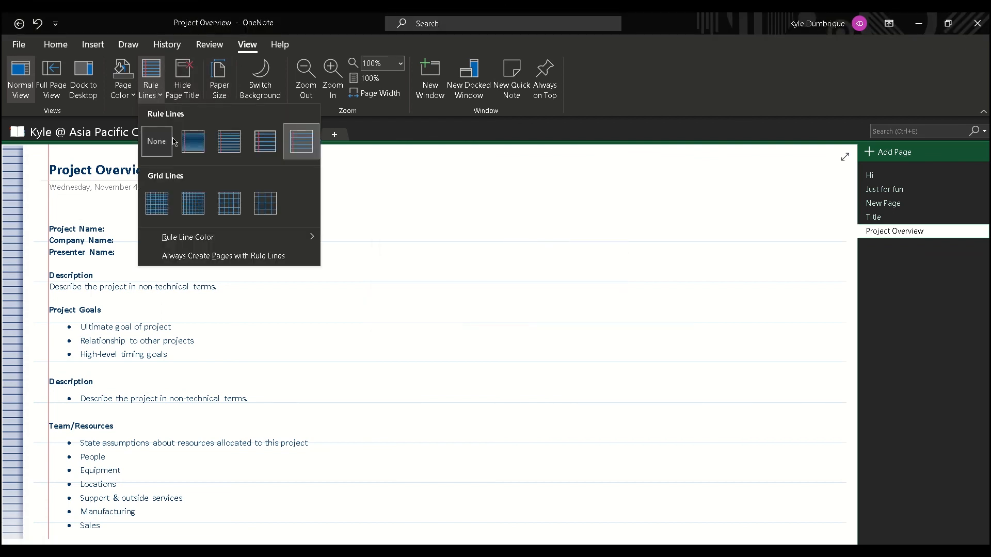
{"action": "left_click", "coordinate": [224, 204]}
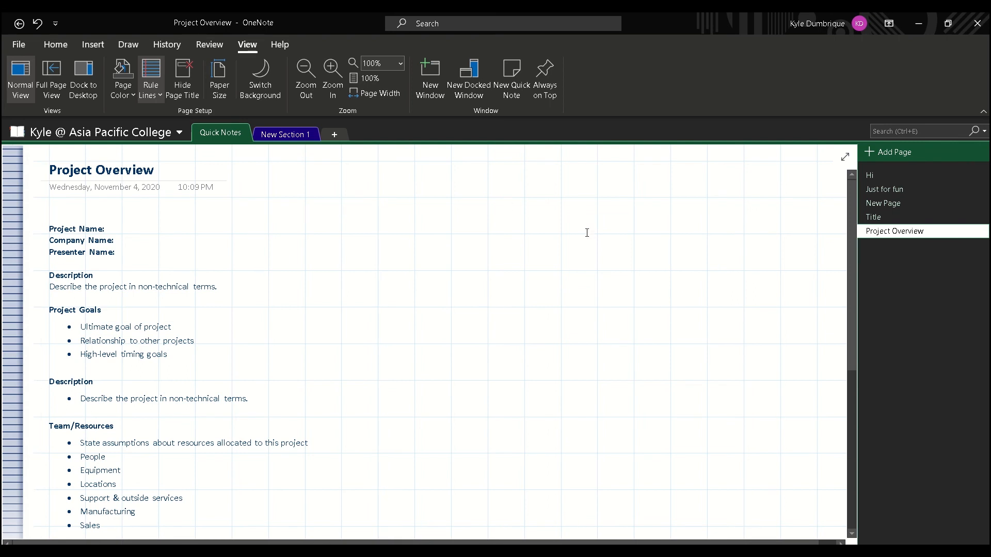
{"action": "left_click", "coordinate": [151, 88]}
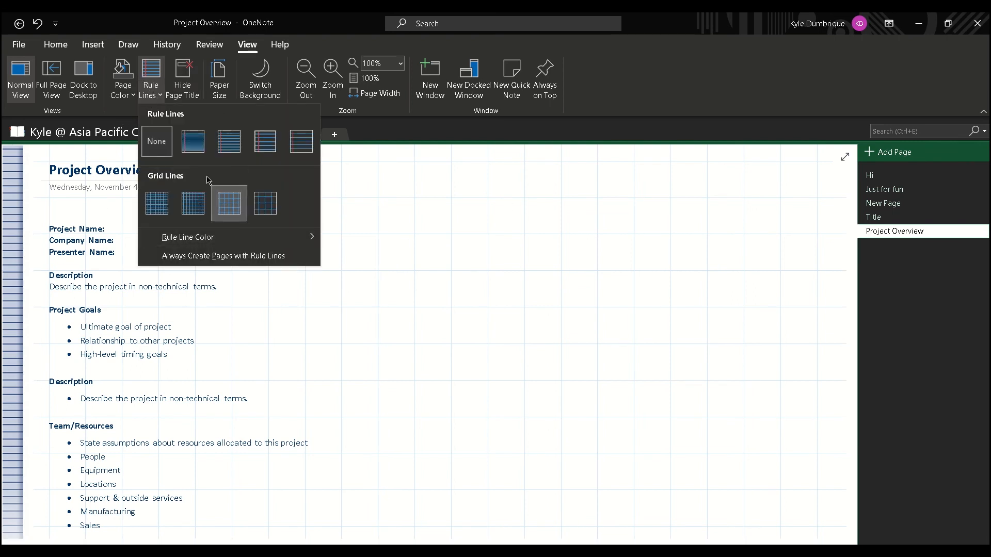
{"action": "left_click", "coordinate": [157, 203]}
{"action": "left_click", "coordinate": [156, 94]}
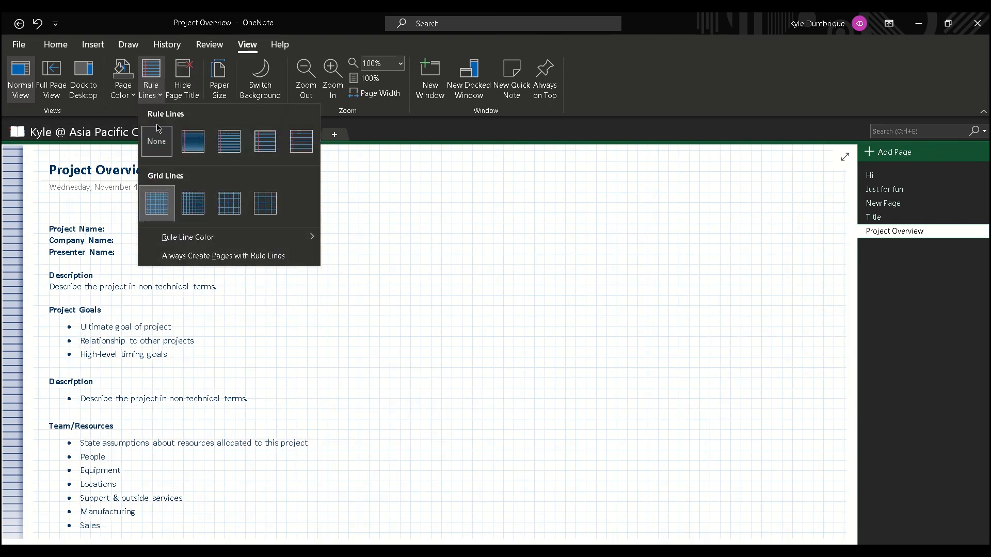
{"action": "left_click", "coordinate": [157, 138]}
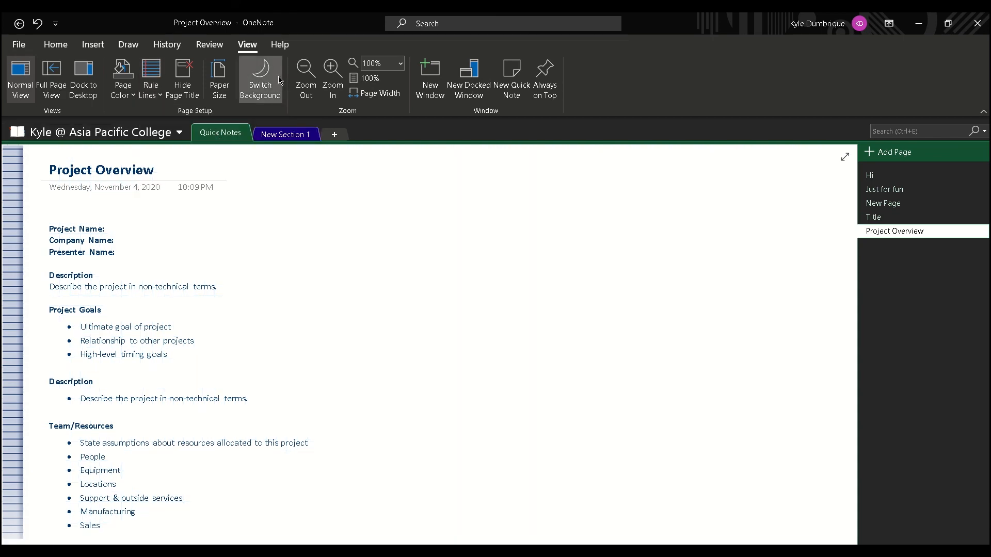
{"action": "left_click", "coordinate": [260, 78]}
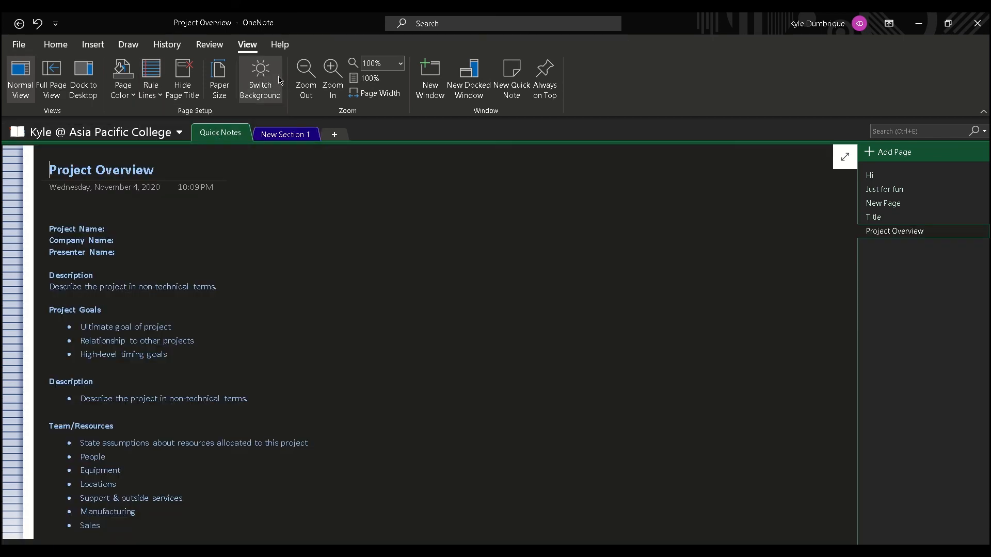
Step: Try the Colorful Office theme in the account settings and set it back to Black
{"action": "left_click", "coordinate": [17, 44]}
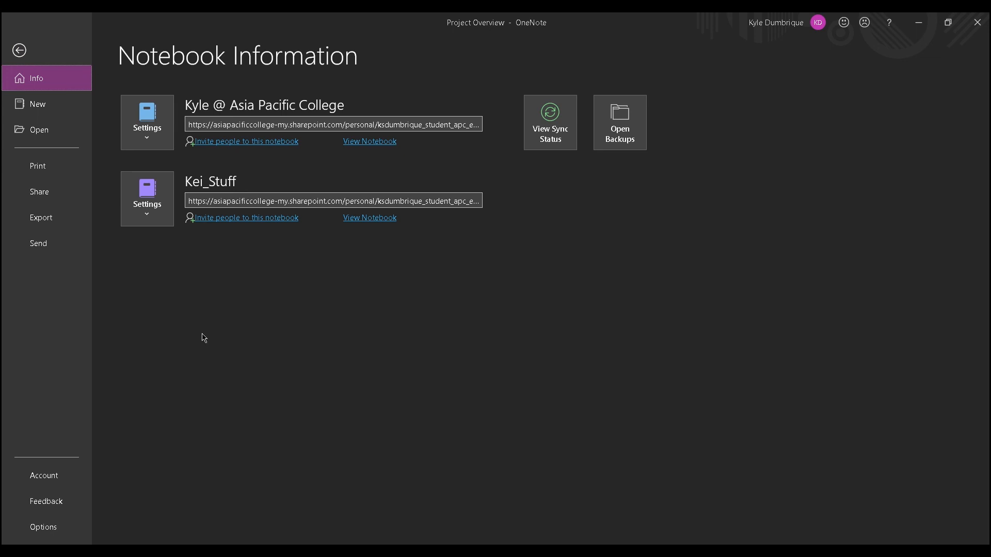
{"action": "left_click", "coordinate": [61, 476]}
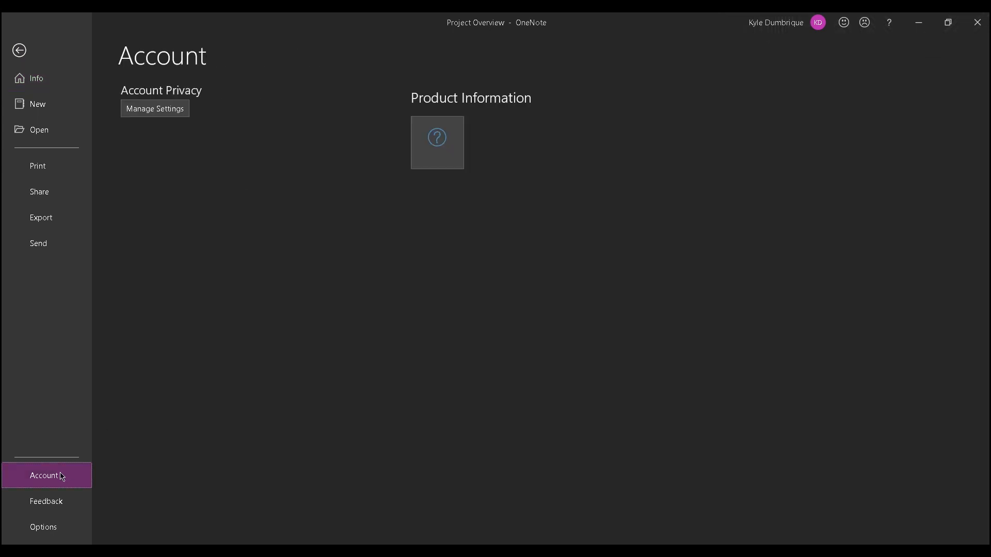
{"action": "left_click", "coordinate": [161, 314]}
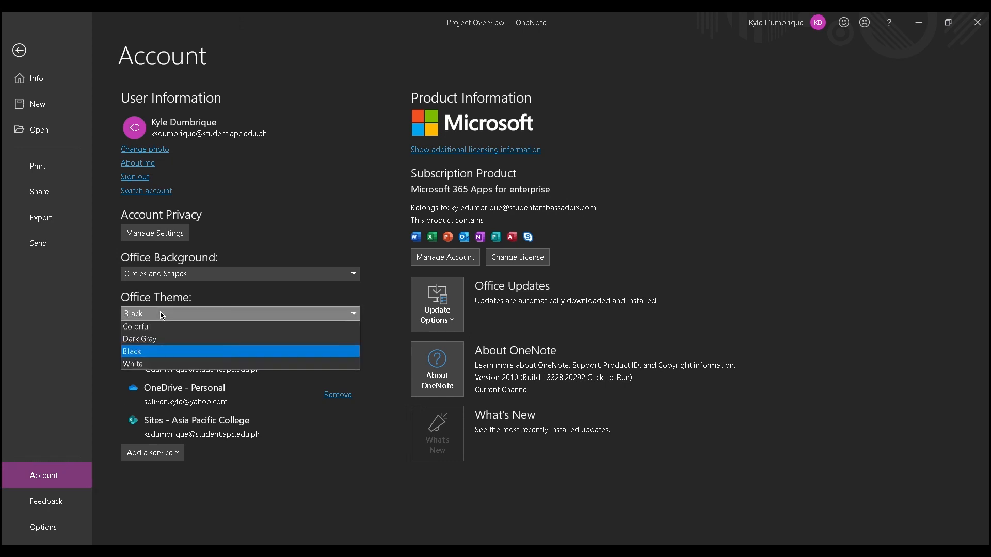
{"action": "left_click", "coordinate": [161, 330]}
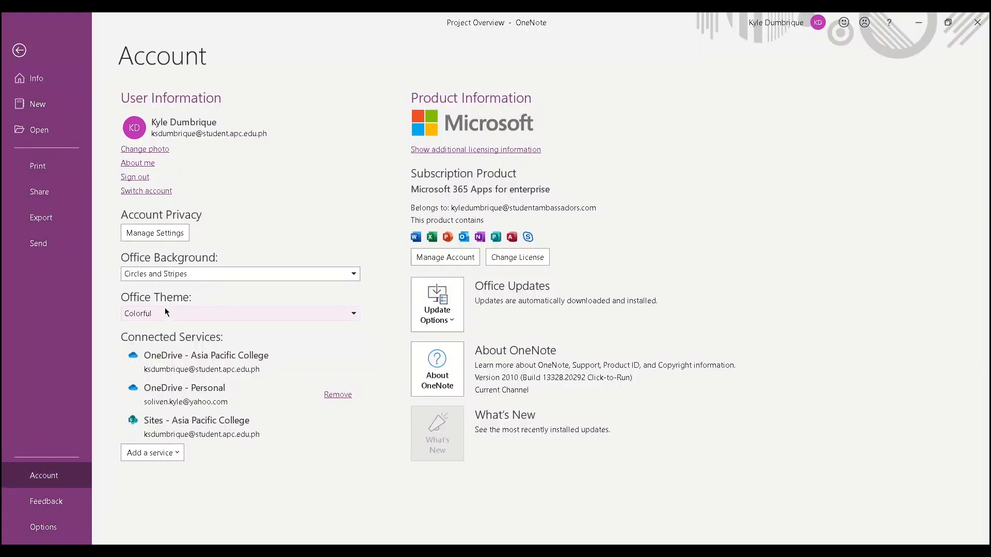
{"action": "left_click", "coordinate": [165, 310]}
{"action": "left_click", "coordinate": [164, 350]}
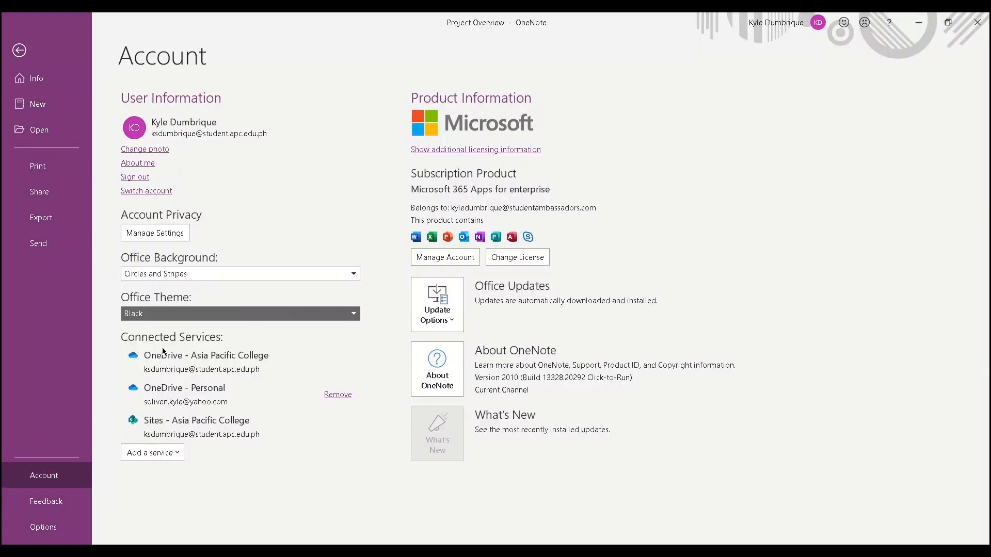
Step: Try the Dark Gray and White Office themes, set the theme back to Black and return to the notebook
{"action": "left_click", "coordinate": [170, 313]}
{"action": "left_click", "coordinate": [169, 340]}
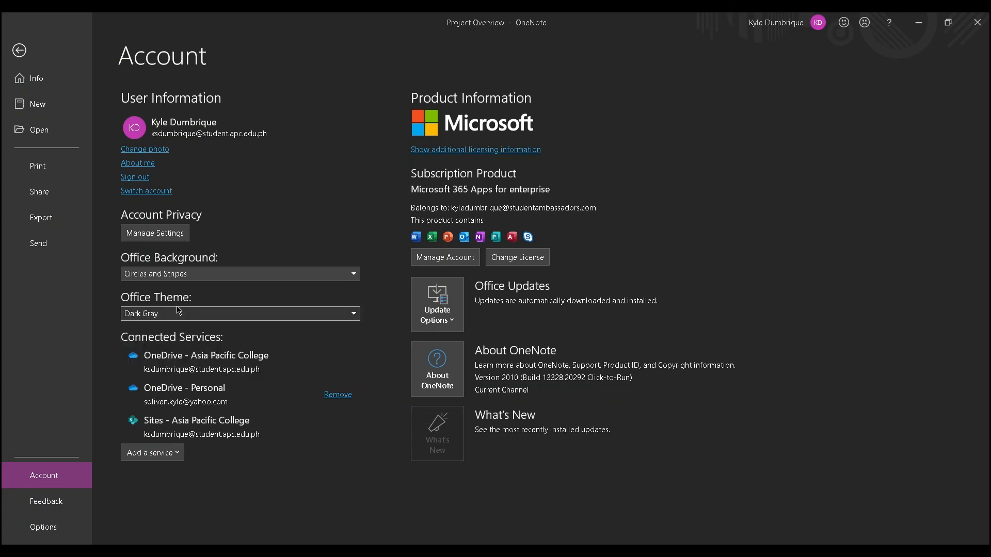
{"action": "left_click", "coordinate": [178, 313]}
{"action": "left_click", "coordinate": [175, 361]}
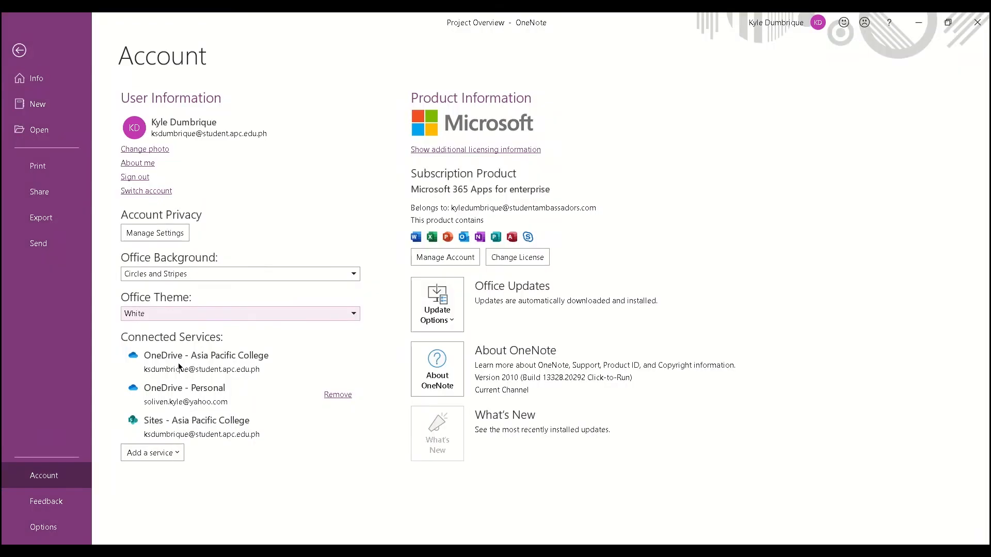
{"action": "left_click", "coordinate": [195, 315]}
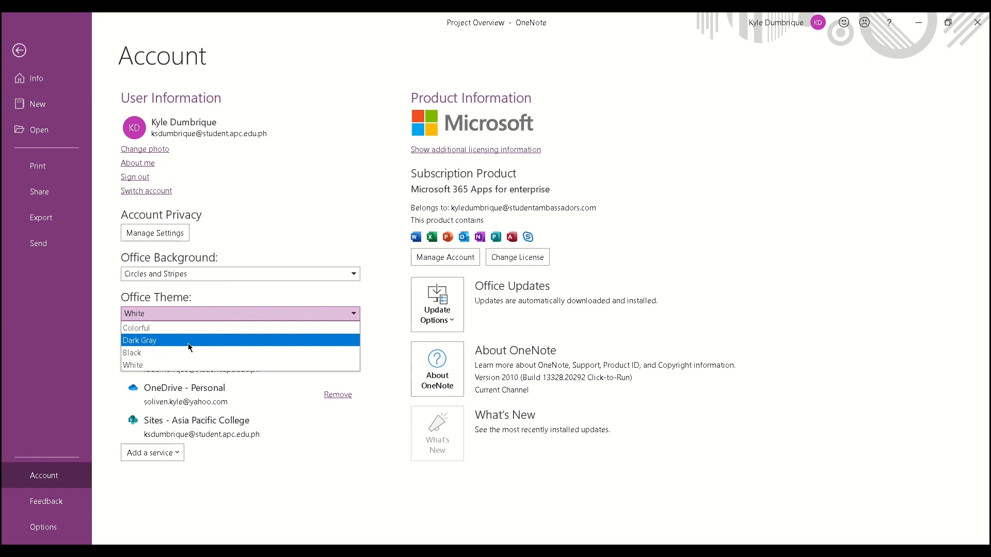
{"action": "left_click", "coordinate": [188, 353]}
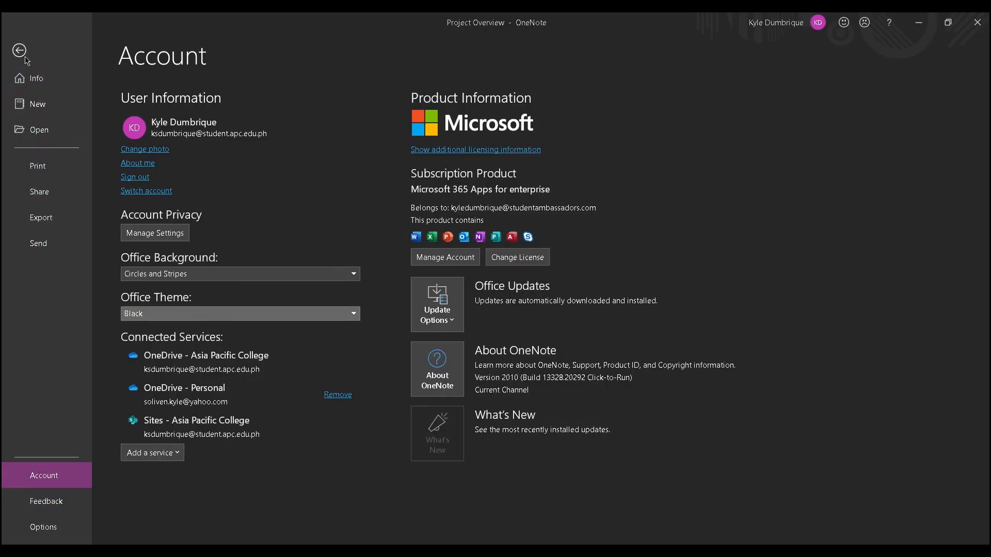
{"action": "left_click", "coordinate": [24, 56]}
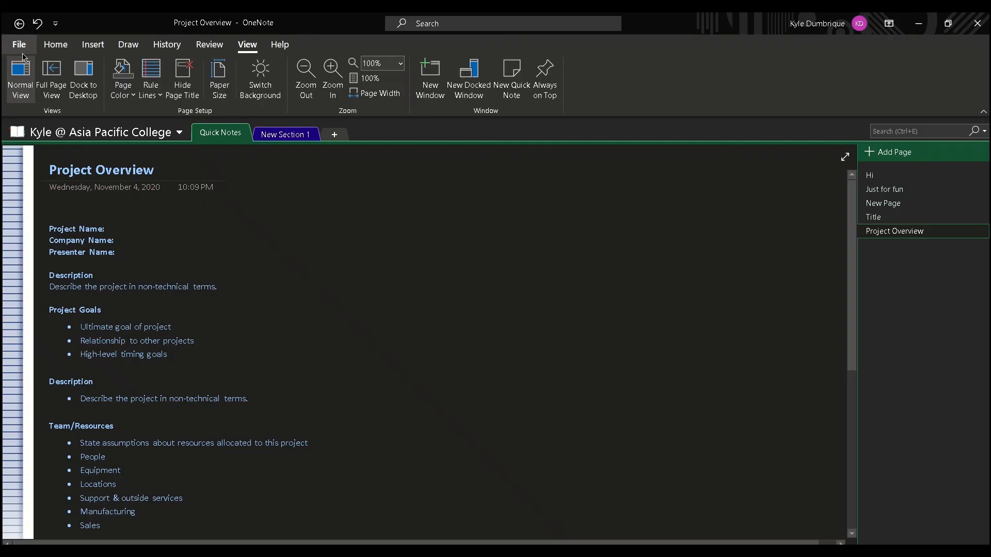
Step: Switch the Project Overview page to the light background and back to the dark one
{"action": "left_click", "coordinate": [269, 87]}
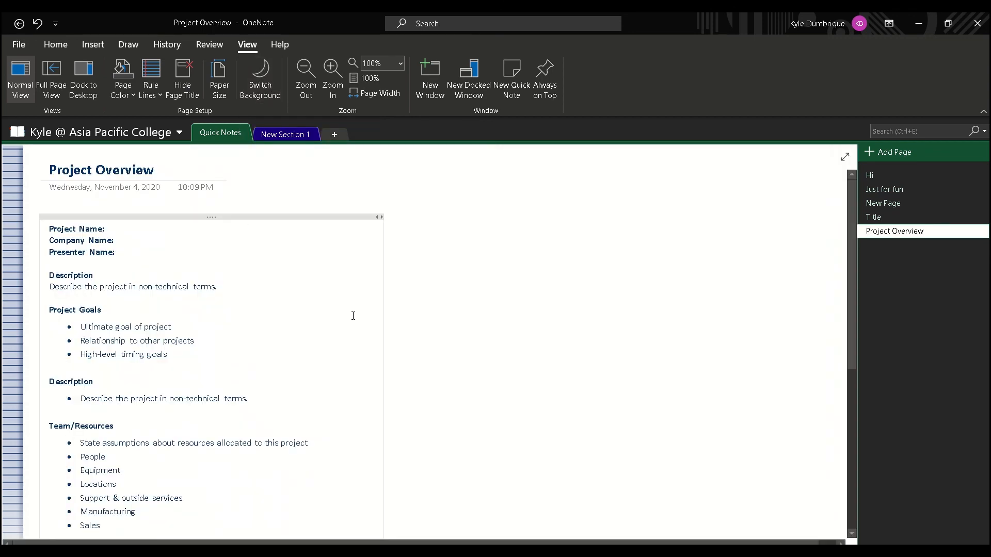
{"action": "left_click", "coordinate": [259, 73]}
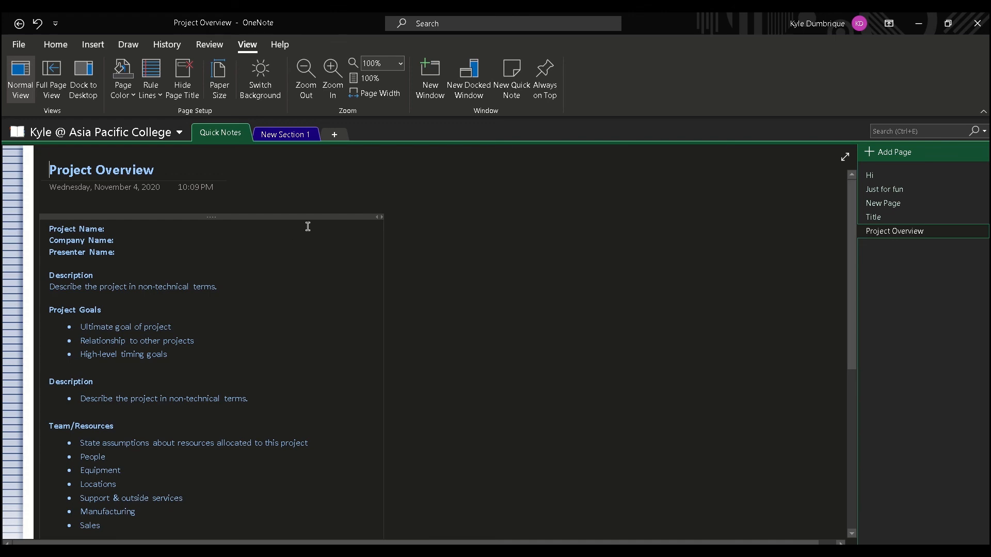
{"action": "left_click", "coordinate": [924, 235]}
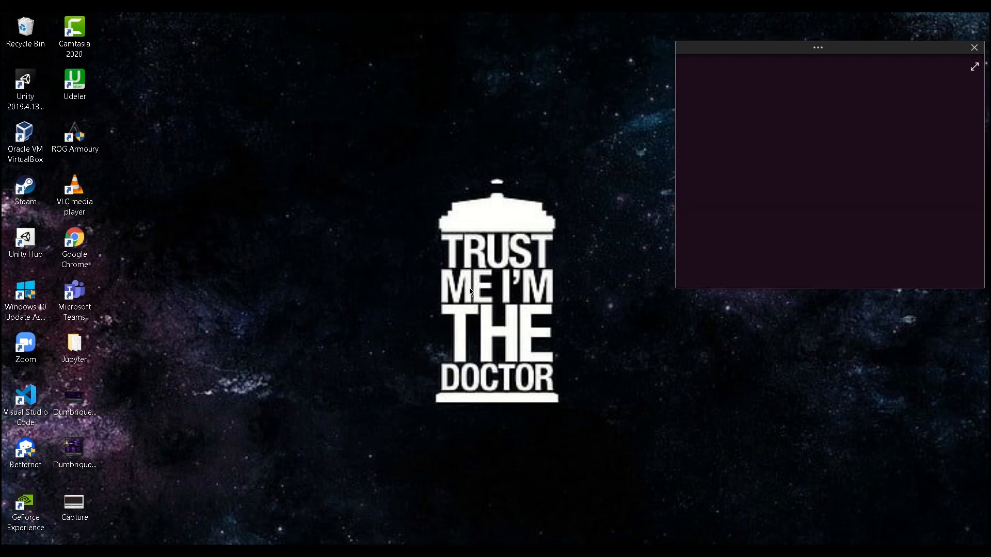
Step: Reposition the quick note window on the desktop and write "Important" in it, marked with the star tag
{"action": "left_click_drag", "start_coordinate": [733, 49], "coordinate": [717, 47]}
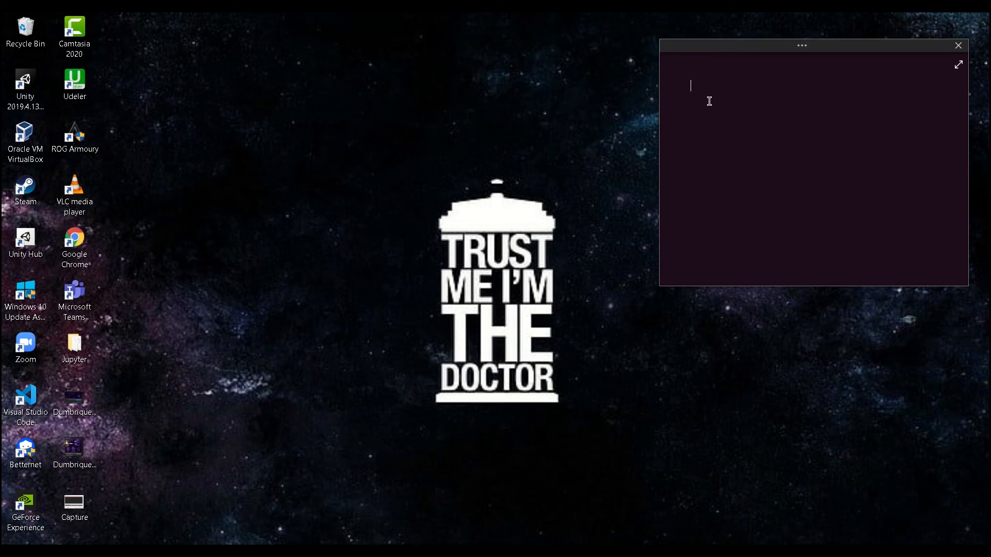
{"action": "type", "text": "i"}
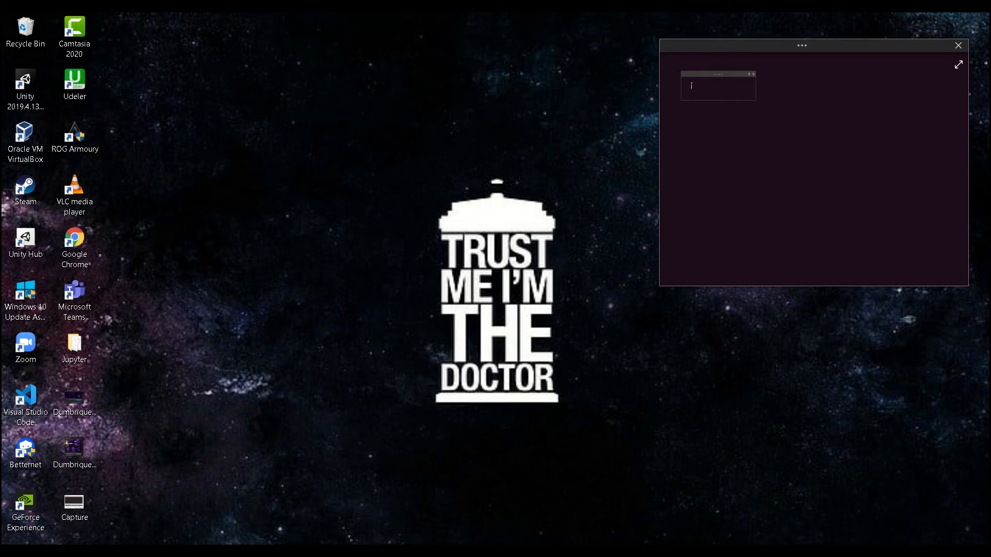
{"action": "type", "text": "mportanrt"}
{"action": "key", "text": "BackSpace"}
{"action": "key", "text": "ctrl+2"}
{"action": "key", "text": "Return"}
{"action": "key", "text": "Return"}
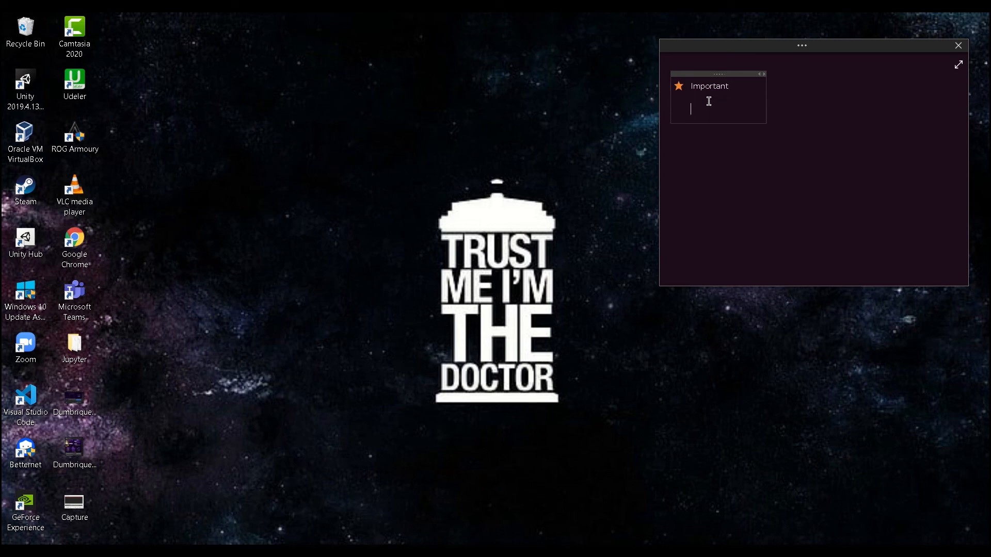
Step: Add a "To do" line with the checkbox tag and move the quick note to the upper-right corner of the desktop
{"action": "type", "text": "To do"}
{"action": "key", "text": "ctrl+1"}
{"action": "key", "text": "Return"}
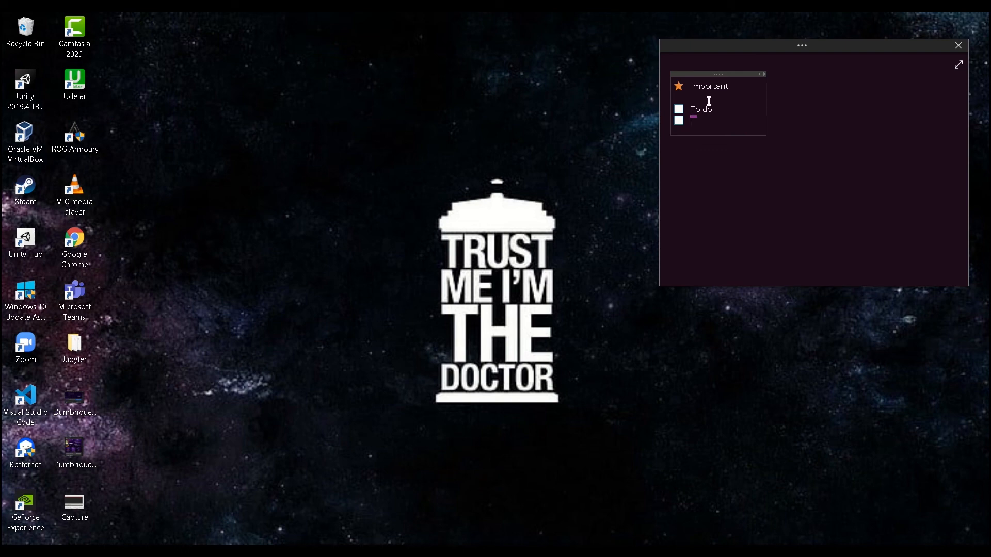
{"action": "left_click_drag", "start_coordinate": [722, 45], "coordinate": [744, 23]}
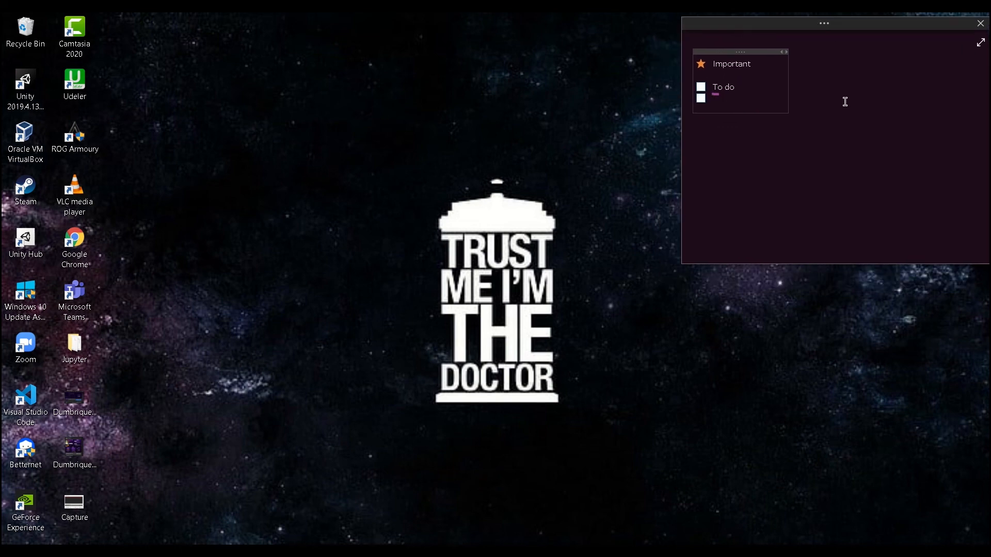